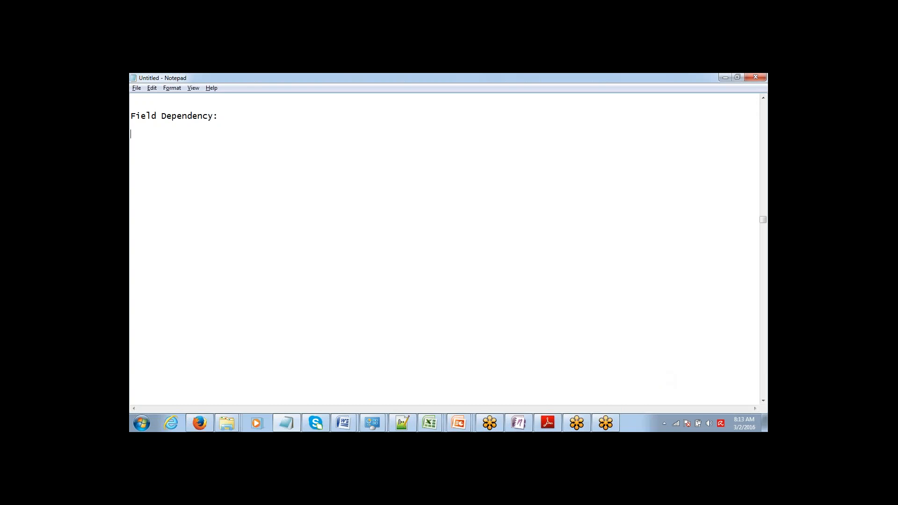
# Type the lines 'Project:', 'Category - Marketing /' and 'Sub-Categoory -' into the Notepad notes
pyautogui.write('Project:')
pyautogui.press('Return')
pyautogui.write('Categiry')
pyautogui.press('BackSpace')
pyautogui.press('BackSpace')
pyautogui.press('BackSpace')
pyautogui.write('ory')
pyautogui.write(' -')
pyautogui.write('Sub')
pyautogui.write('-Categ')
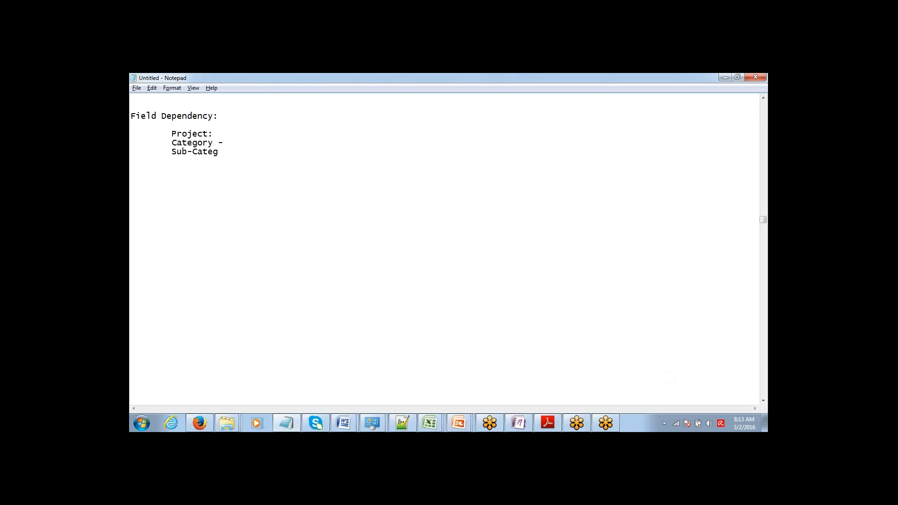
pyautogui.write('oory -Marketing /')
# Add Sales and sub-categories Digital Marketing, Social Media Marketing, Direct Sales, Channel Sales, then switch to Salesforce
pyautogui.write('Sales \tSub-Categoory - ')
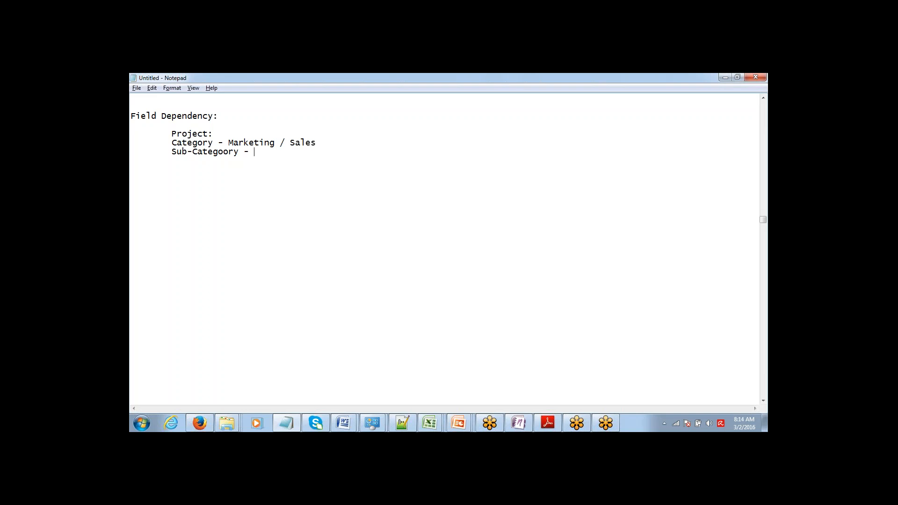
pyautogui.write('Digital Marketing, Social Me')
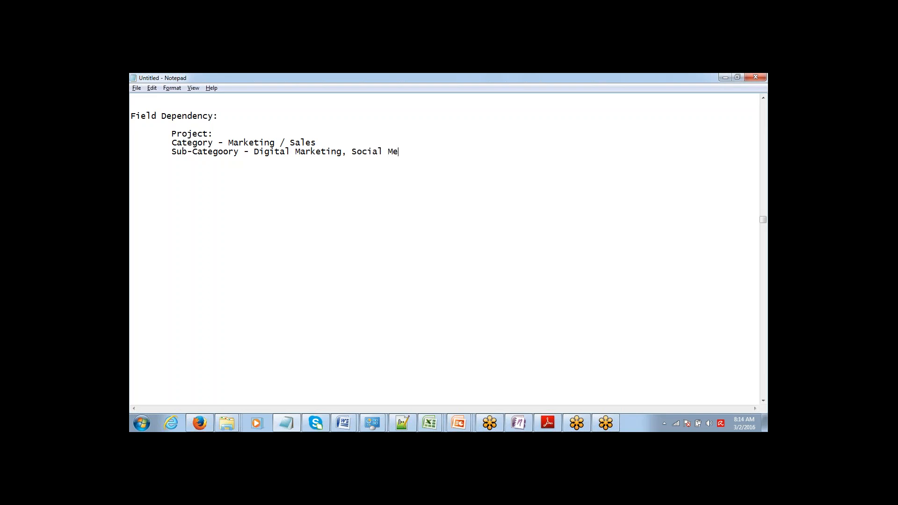
pyautogui.write('dia Marketing \t\t\tDirect ')
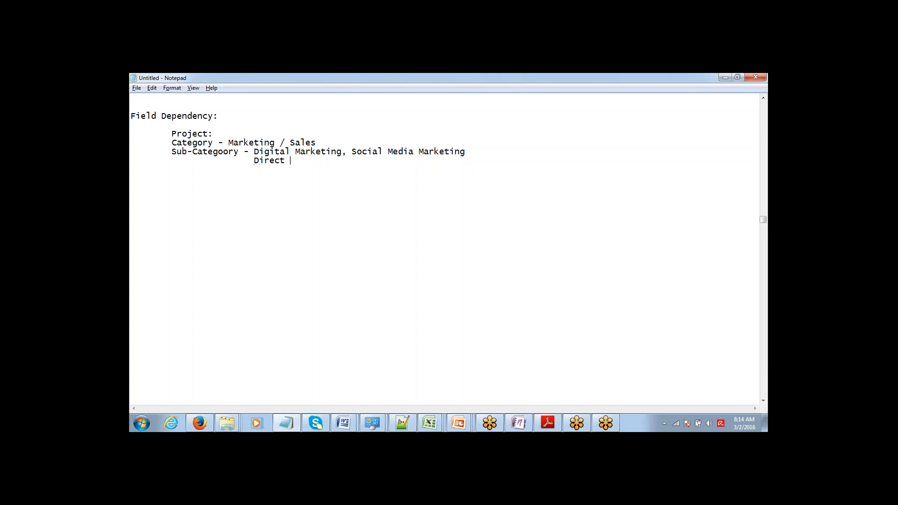
pyautogui.write('Sales , Channel Sales')
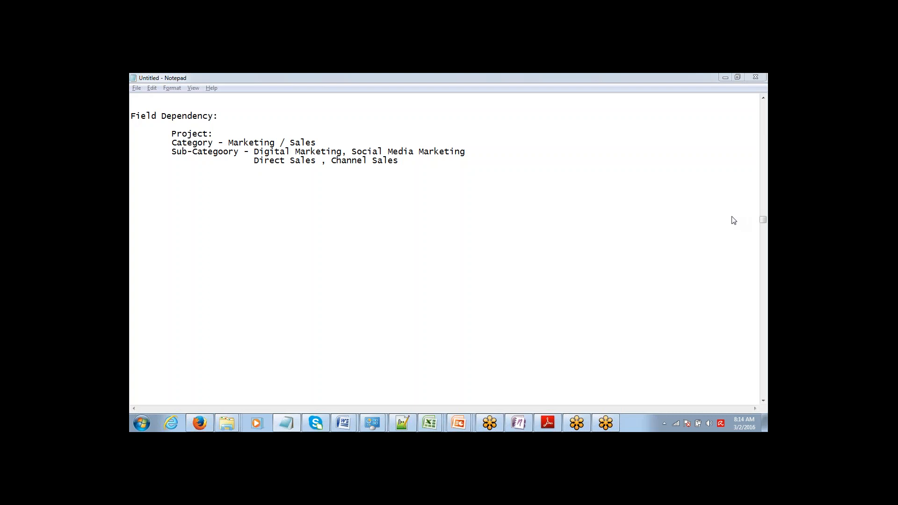
pyautogui.hotkey('alt', 'Tab')
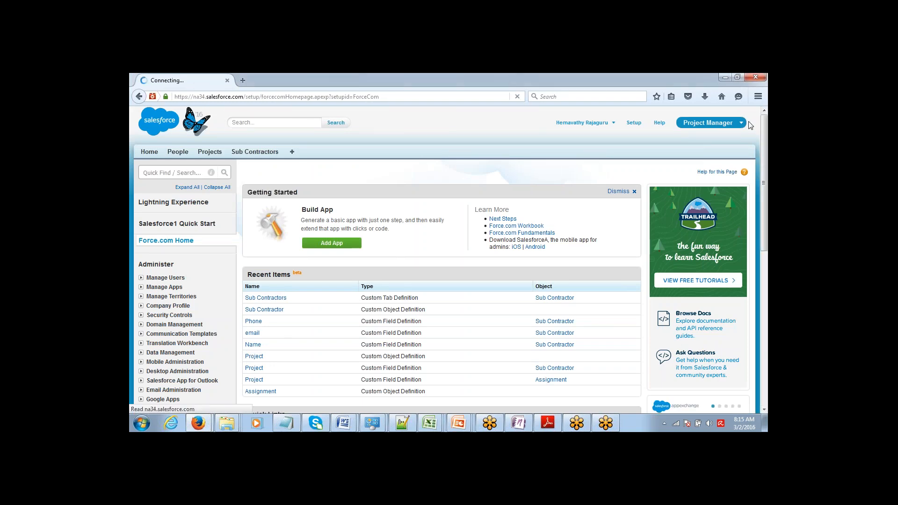
# Reload Force.com Home, open the Projects list and start a new project record
pyautogui.scroll(-3, 757, 167)
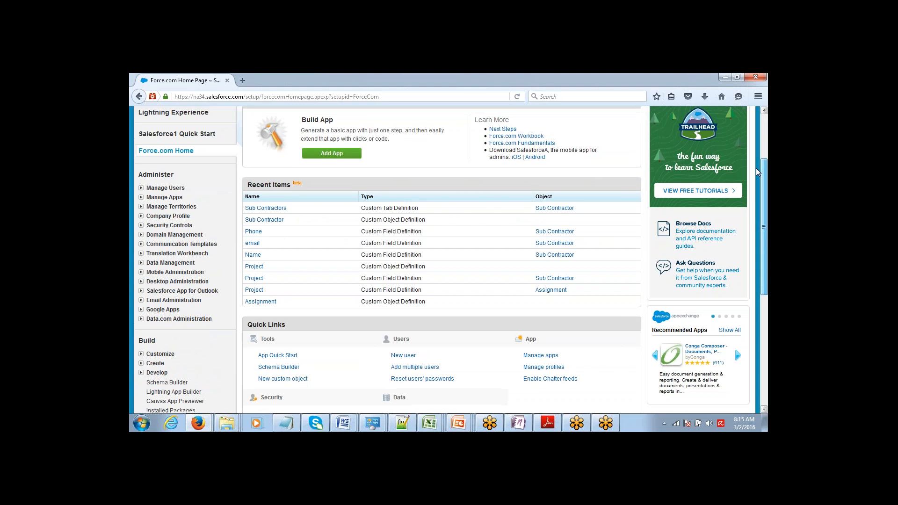
pyautogui.moveTo(758, 151); pyautogui.dragTo(765, 125)
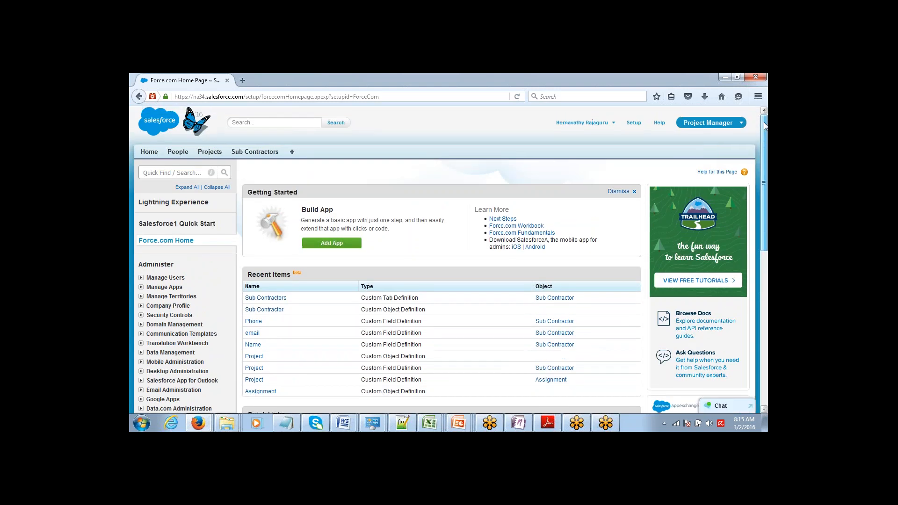
pyautogui.press('F5')
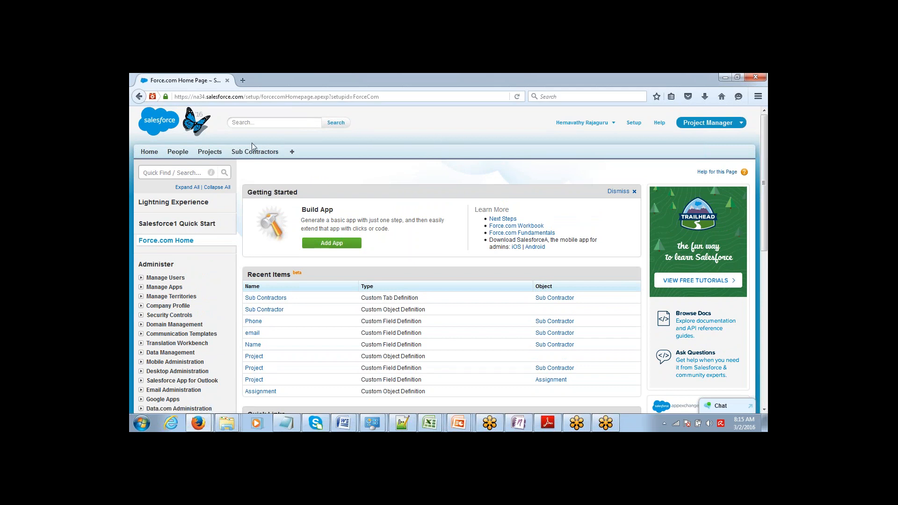
pyautogui.click(210, 152)
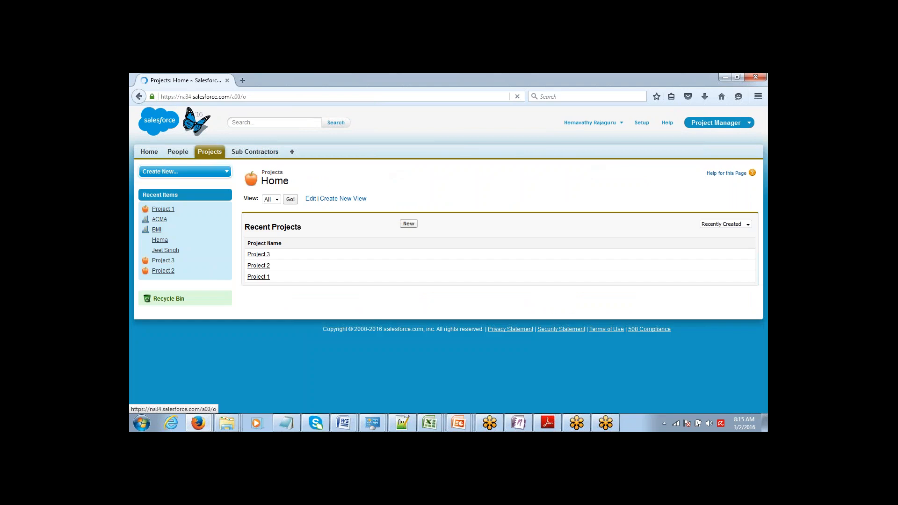
pyautogui.click(408, 224)
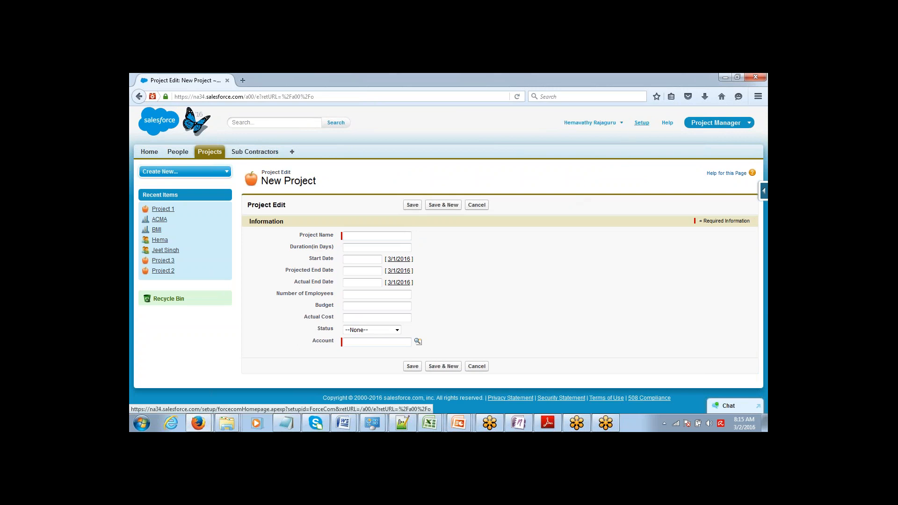
# Open the Project object under Build > Create > Objects and start a new custom field
pyautogui.click(642, 122)
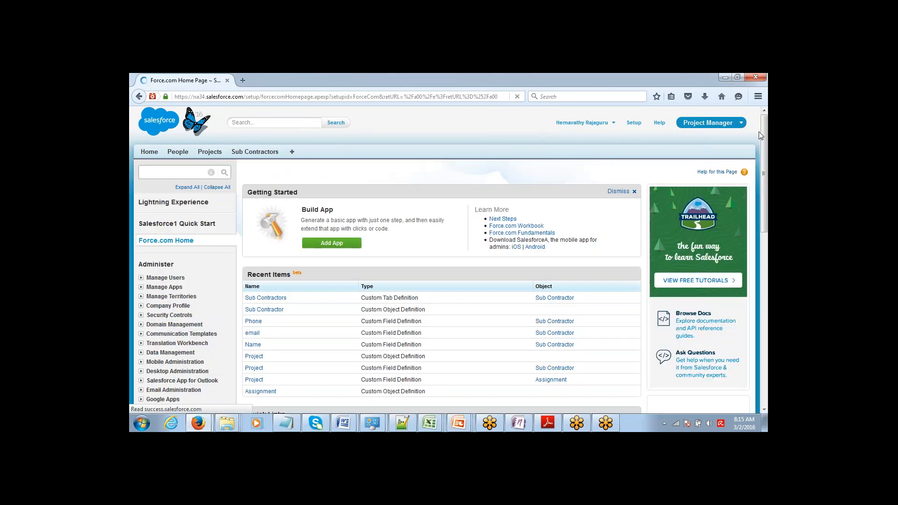
pyautogui.scroll(-5, 740, 170)
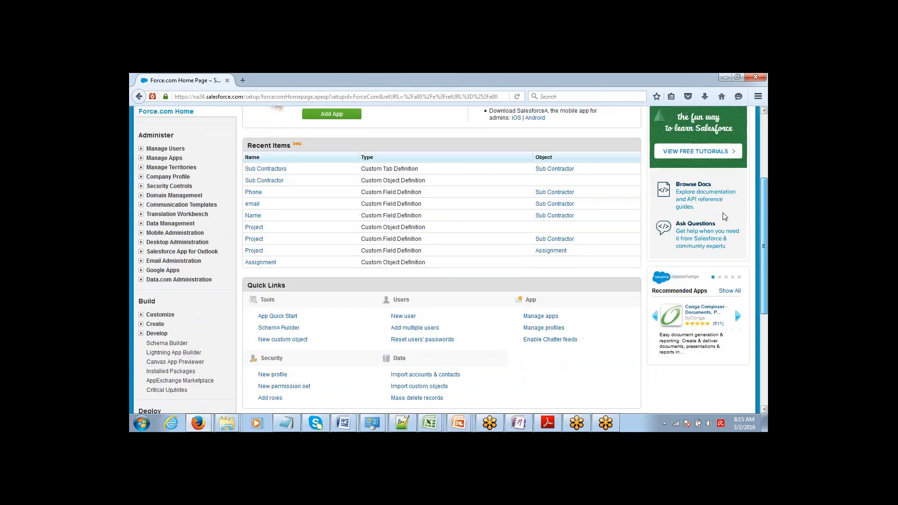
pyautogui.scroll(-5, 725, 216)
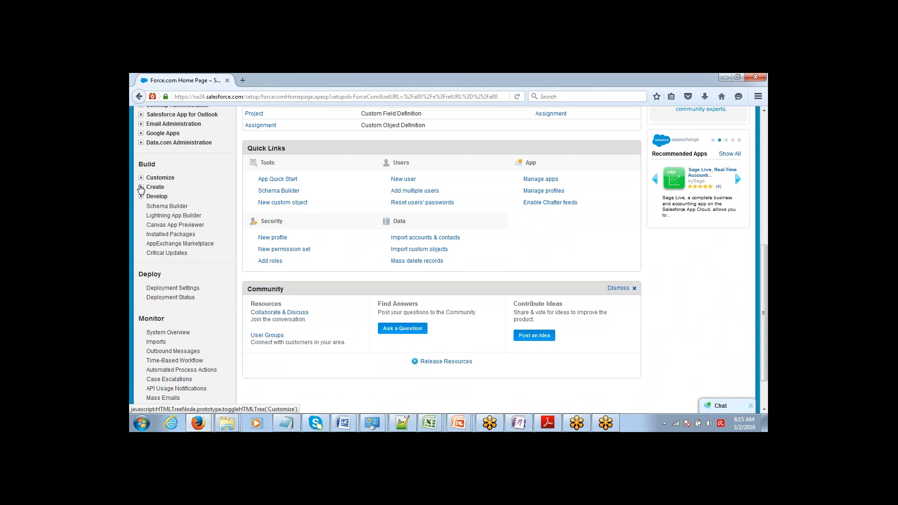
pyautogui.click(140, 187)
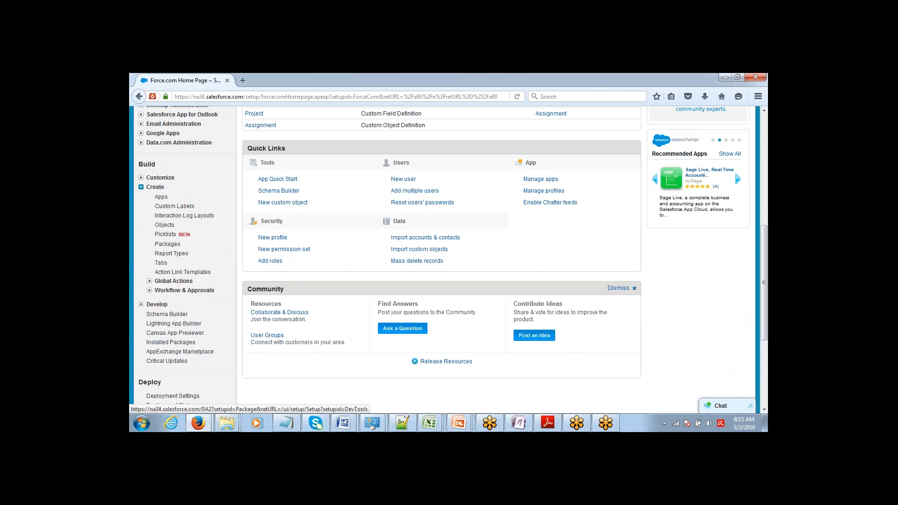
pyautogui.click(164, 225)
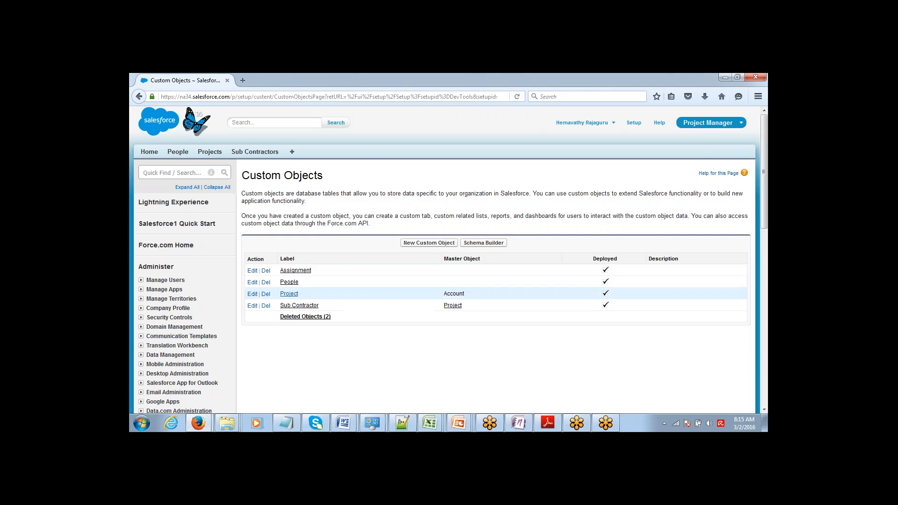
pyautogui.click(295, 296)
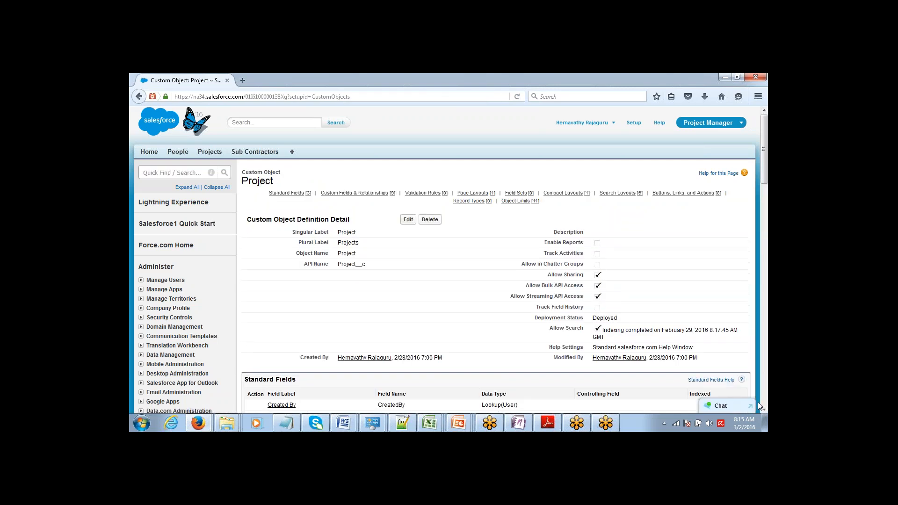
pyautogui.scroll(-5, 762, 411)
pyautogui.scroll(-2, 762, 410)
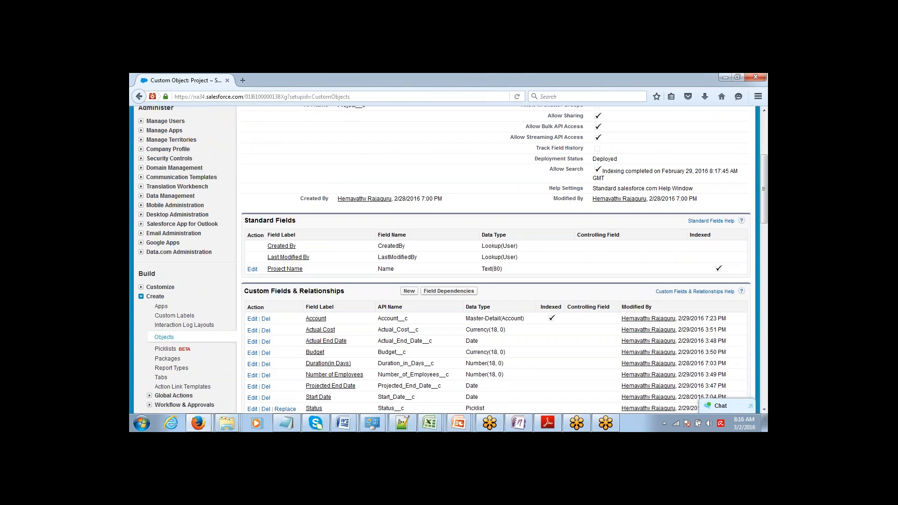
pyautogui.click(410, 291)
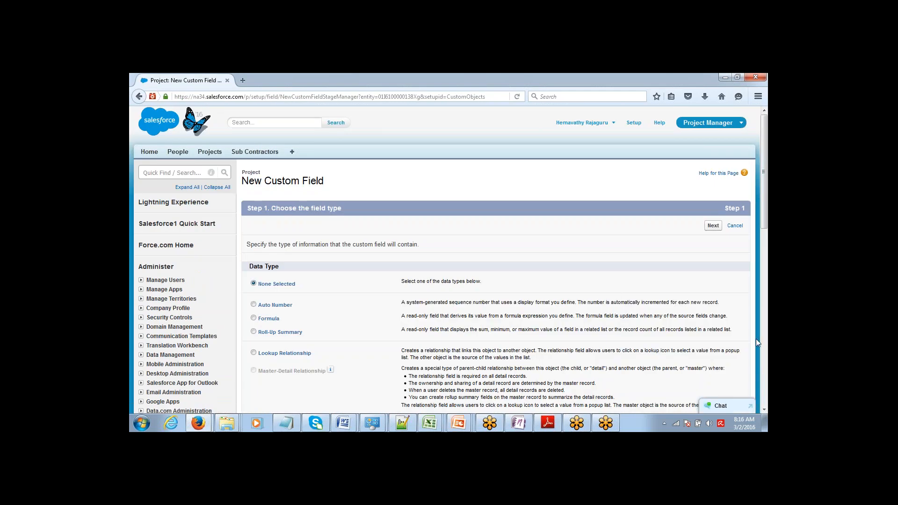
# Choose Picklist as the new Project field's data type
pyautogui.click(764, 410)
pyautogui.scroll(-3, 764, 410)
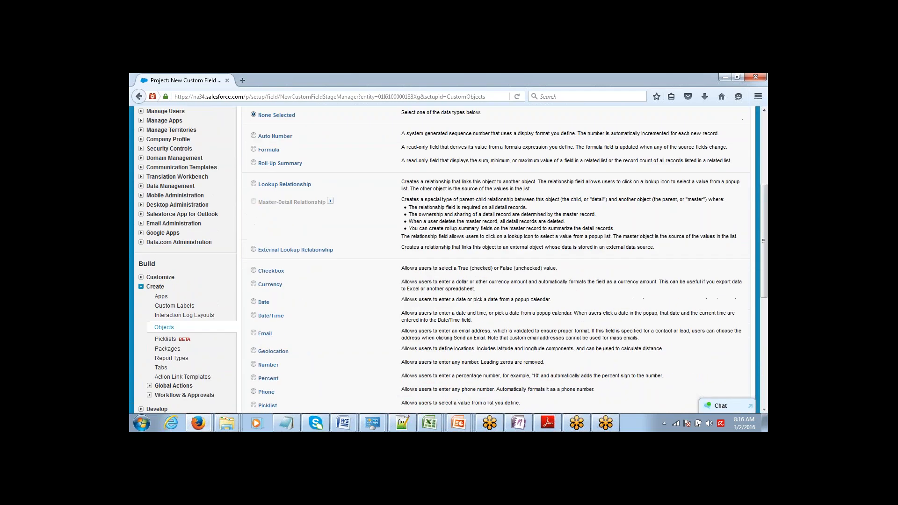
pyautogui.click(254, 405)
pyautogui.scroll(-4, 764, 410)
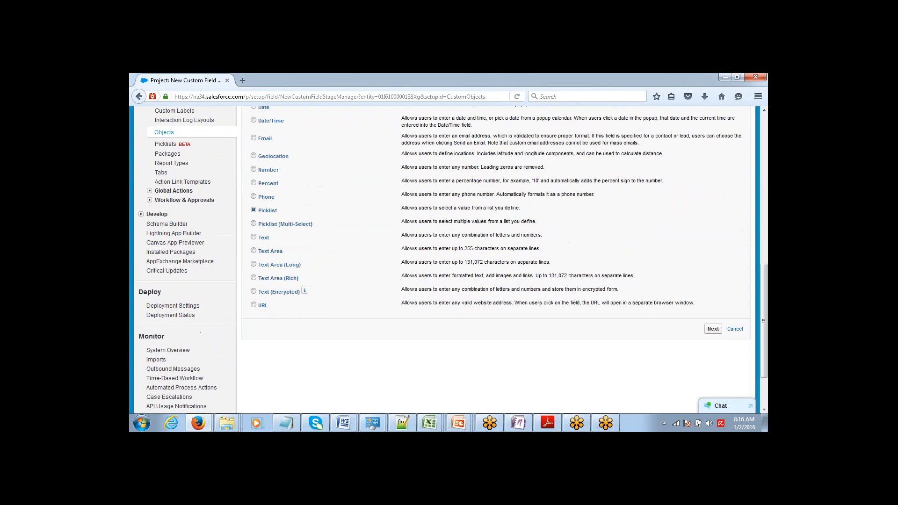
pyautogui.click(713, 330)
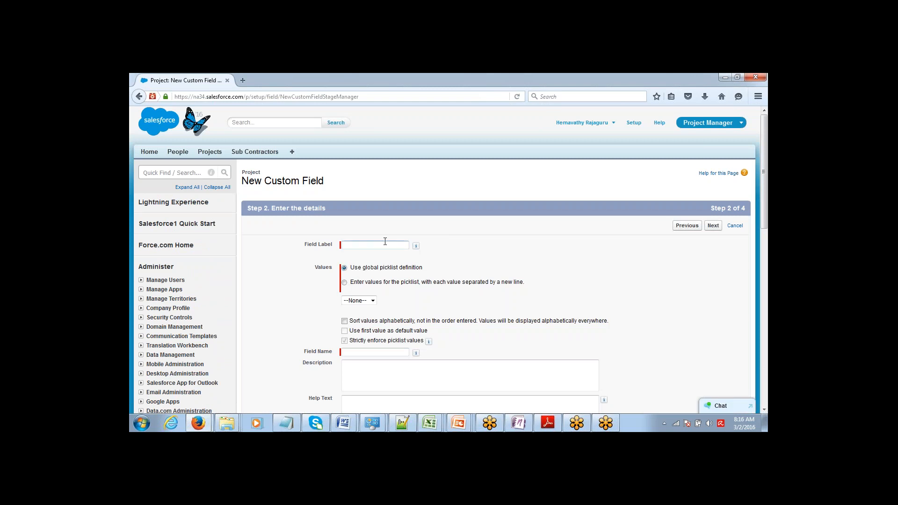
# Label the picklist Category with values Marketing and Sales, visible to all profiles, and Save & New
pyautogui.write('Category')
pyautogui.click(359, 282)
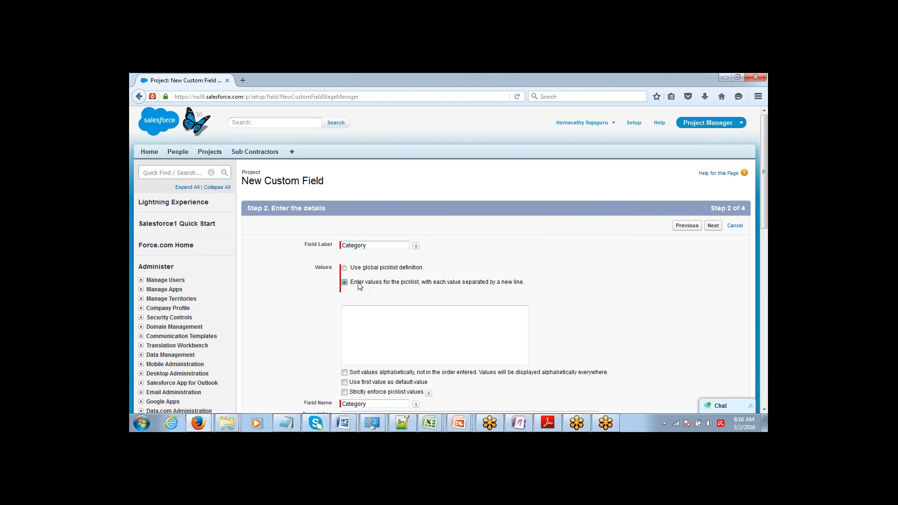
pyautogui.click(359, 312)
pyautogui.write('Mar')
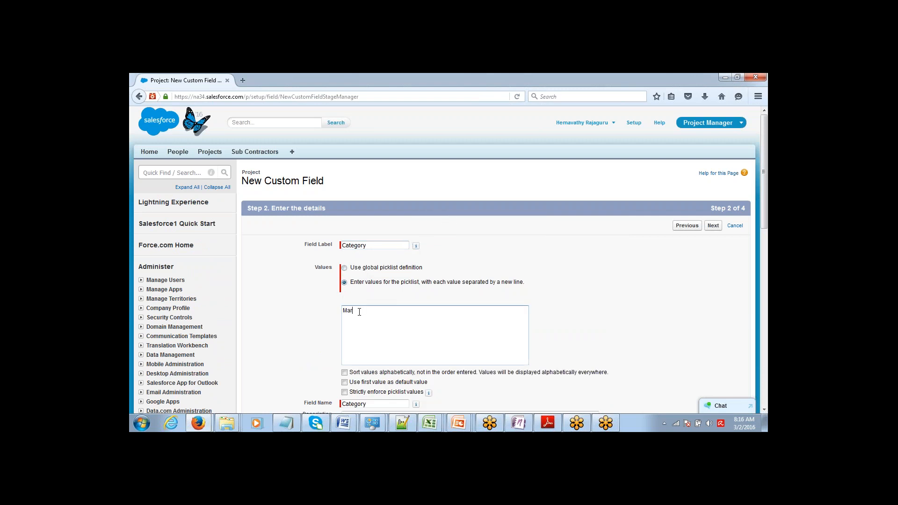
pyautogui.write('keting ')
pyautogui.write('Sales')
pyautogui.click(713, 227)
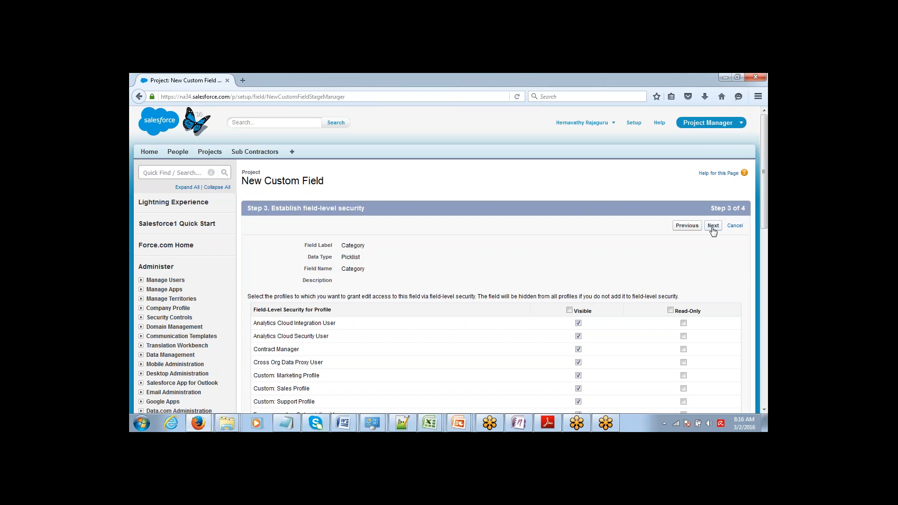
pyautogui.click(570, 311)
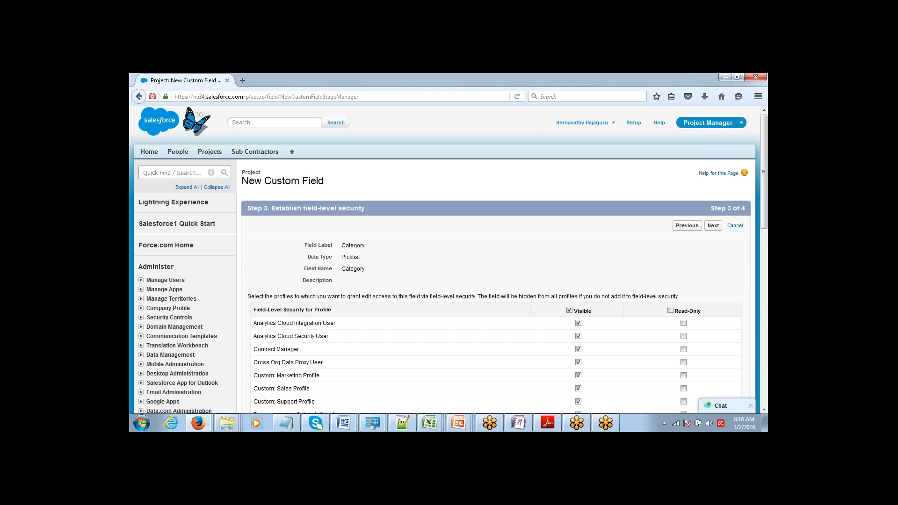
pyautogui.click(714, 227)
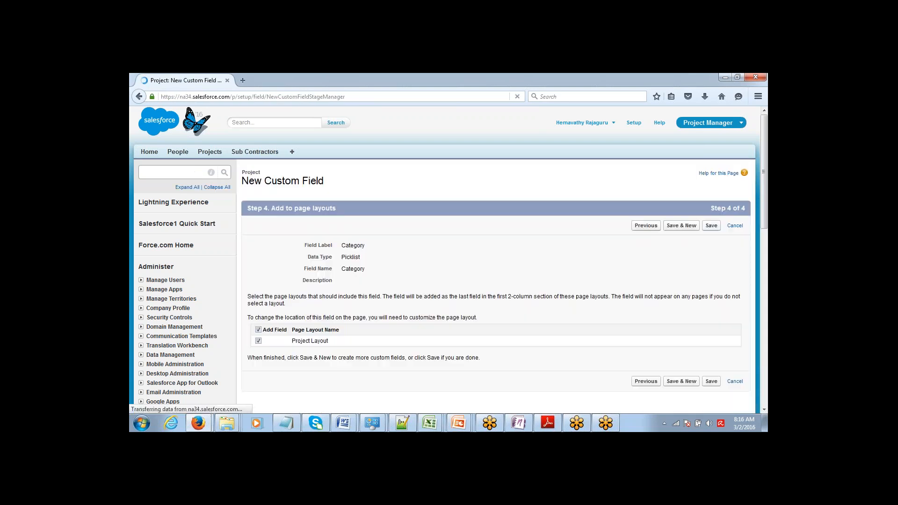
pyautogui.click(679, 226)
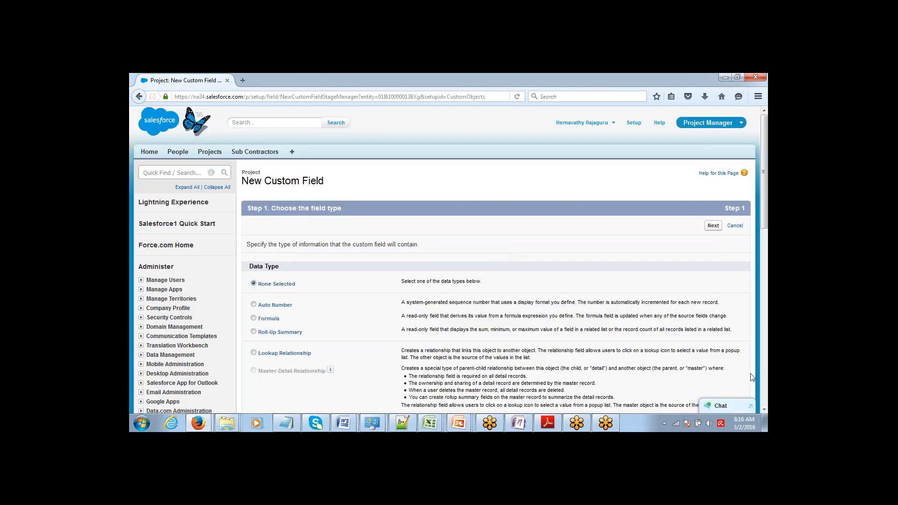
# Start a second picklist labelled Sub-Category with manually entered values
pyautogui.scroll(-10, 487, 291)
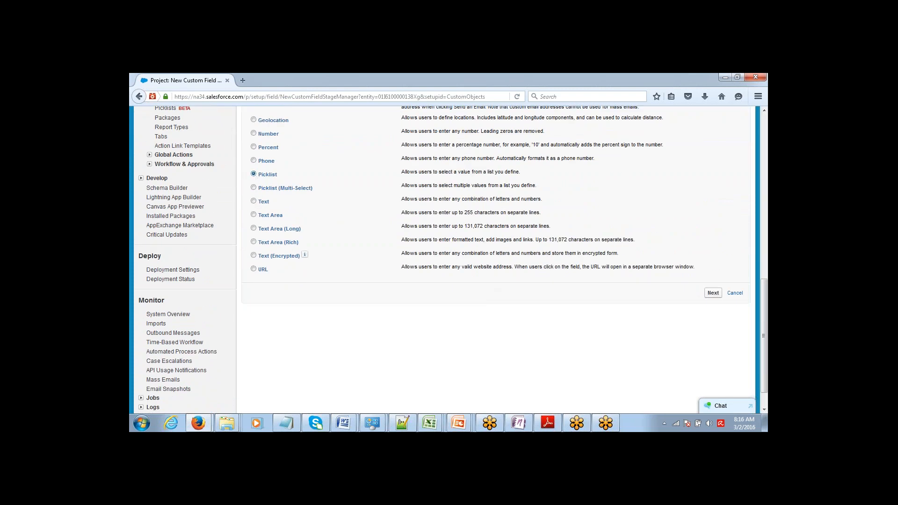
pyautogui.click(712, 295)
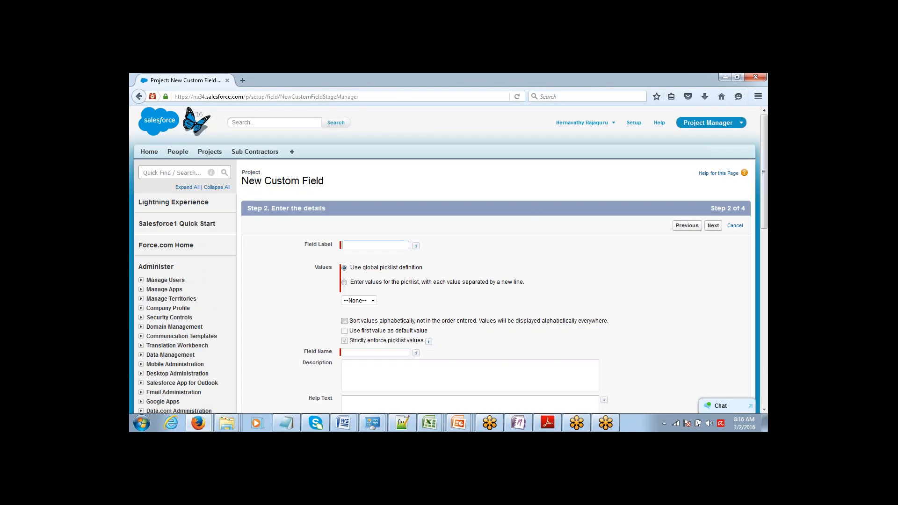
pyautogui.write('Sub-Category')
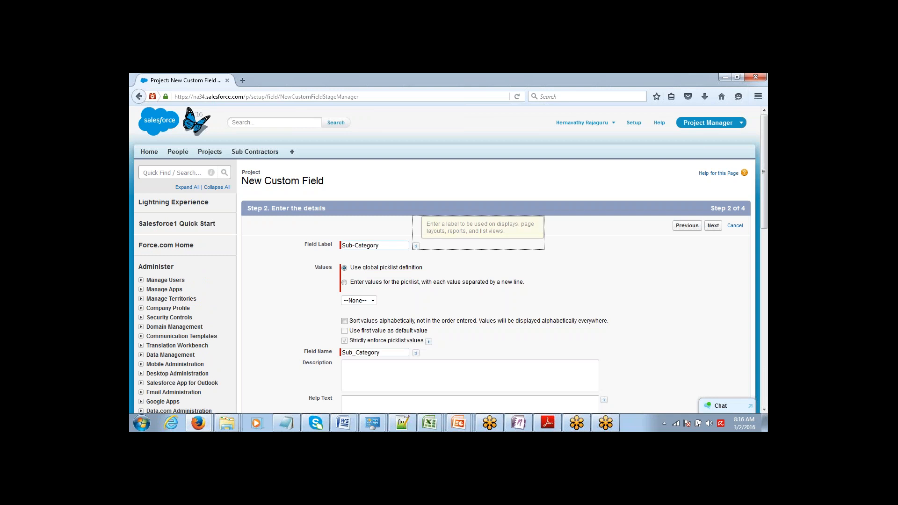
pyautogui.click(359, 283)
pyautogui.click(374, 319)
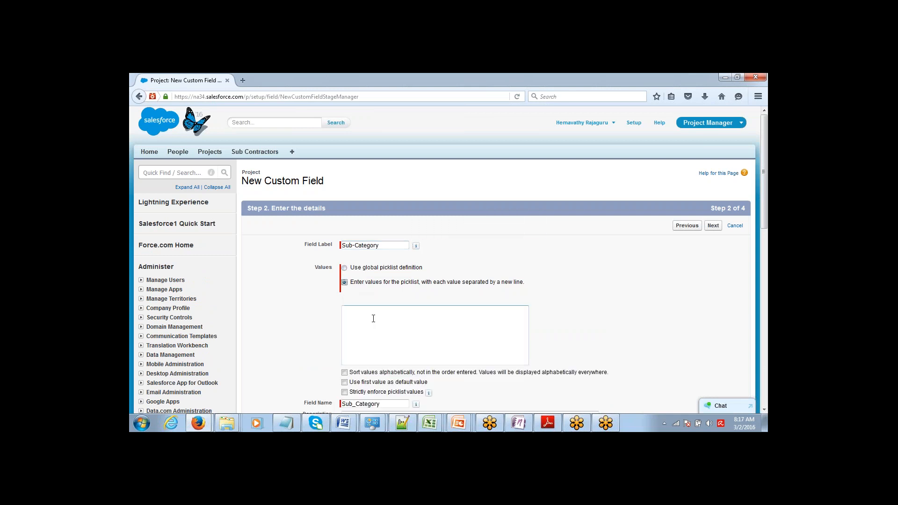
# Paste Digital Marketing, Social Media Marketing, Direct Sales and Channel Sales from Notepad, one per line
pyautogui.click(286, 423)
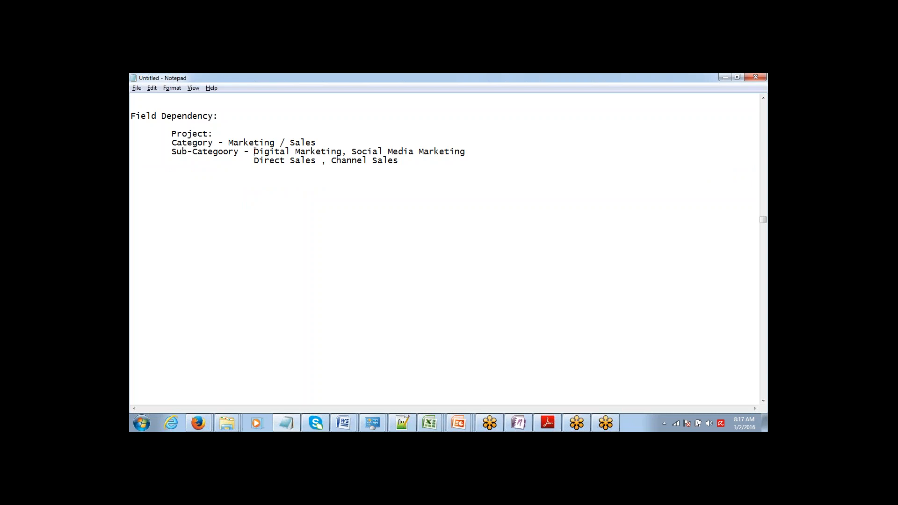
pyautogui.moveTo(254, 151); pyautogui.dragTo(402, 160)
pyautogui.hotkey('ctrl', 'c')
pyautogui.hotkey('alt', 'Tab')
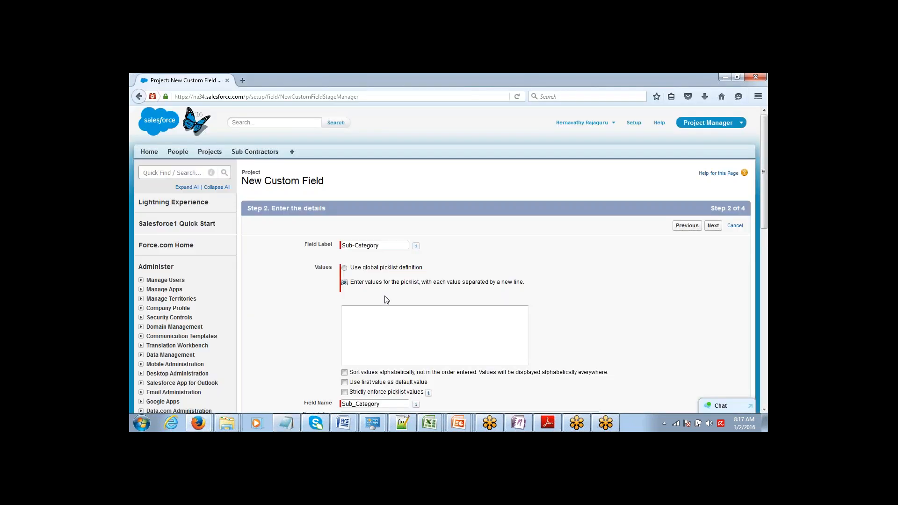
pyautogui.hotkey('ctrl', 'v')
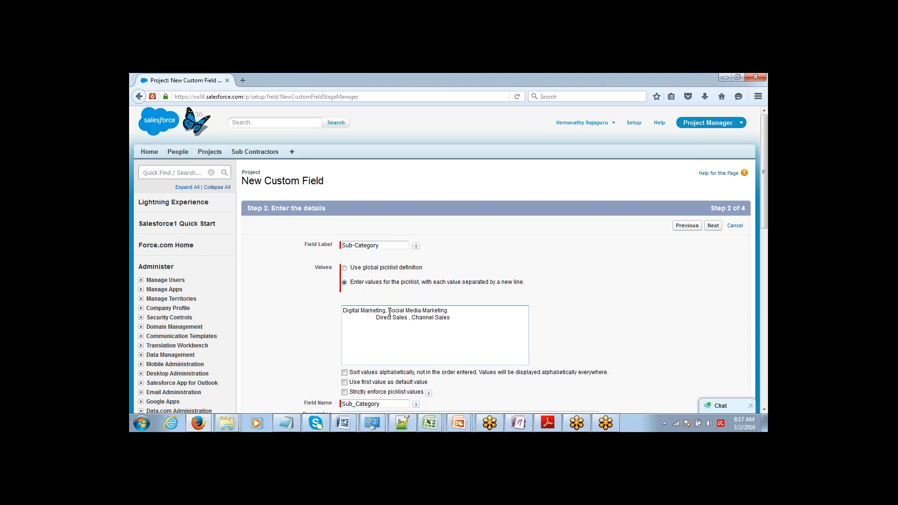
pyautogui.click(389, 310)
pyautogui.press('BackSpace')
pyautogui.press('BackSpace')
pyautogui.press('Return')
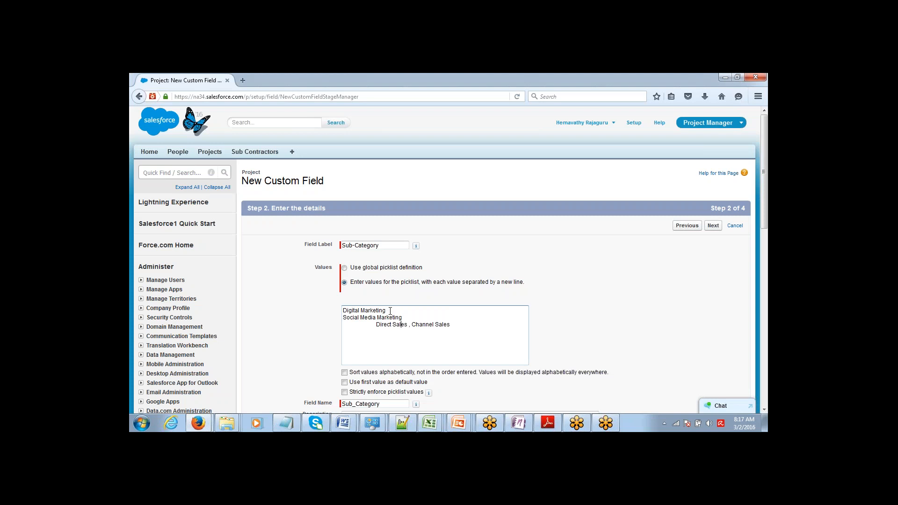
pyautogui.press('BackSpace')
pyautogui.press('BackSpace')
pyautogui.press('BackSpace')
pyautogui.press('BackSpace')
pyautogui.press('BackSpace')
pyautogui.press('BackSpace')
pyautogui.press('BackSpace')
pyautogui.press('BackSpace')
pyautogui.press('BackSpace')
pyautogui.press('BackSpace')
pyautogui.press('BackSpace')
pyautogui.press('BackSpace')
pyautogui.press('BackSpace')
pyautogui.press('BackSpace')
pyautogui.press('BackSpace')
pyautogui.press('BackSpace')
pyautogui.press('BackSpace')
pyautogui.press('BackSpace')
pyautogui.press('BackSpace')
pyautogui.press('Return')
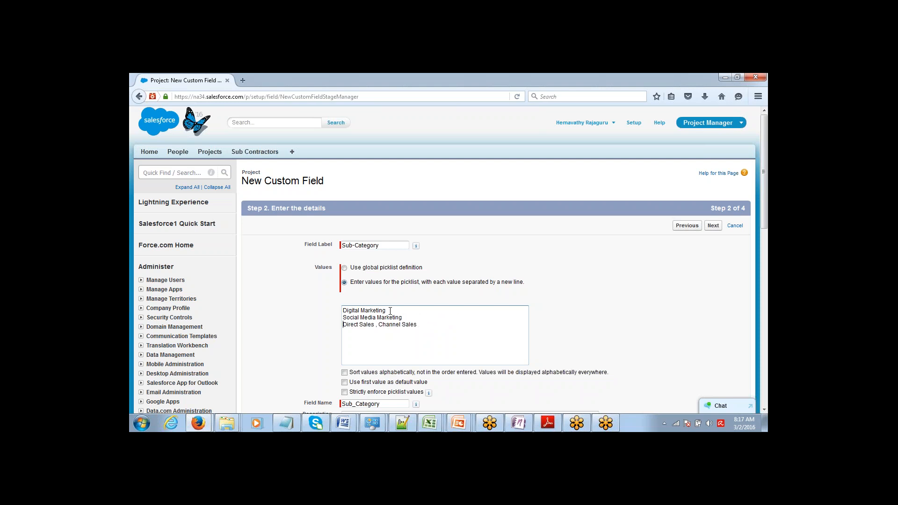
pyautogui.press('BackSpace')
pyautogui.press('BackSpace')
pyautogui.press('BackSpace')
pyautogui.press('BackSpace')
pyautogui.write('s')
pyautogui.press('Return')
# Make Sub-Category visible to all profiles, save it, and start a new Project record
pyautogui.click(712, 227)
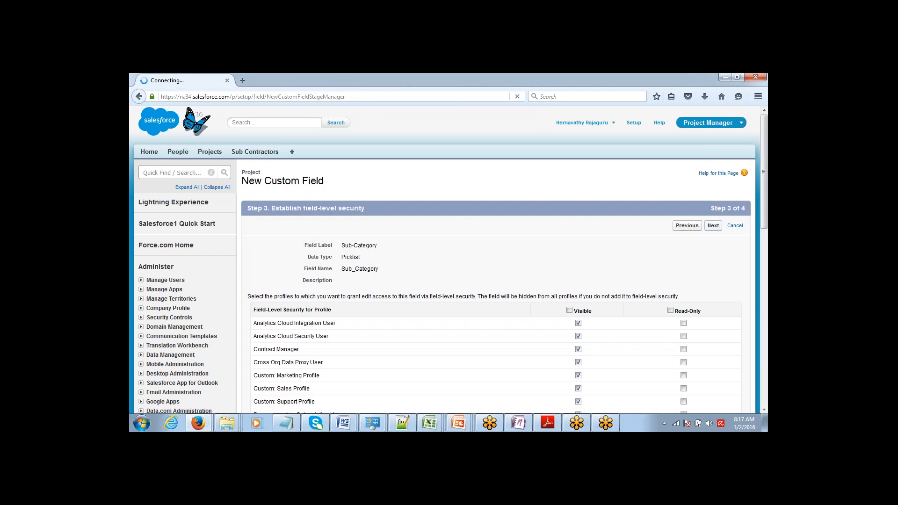
pyautogui.click(569, 311)
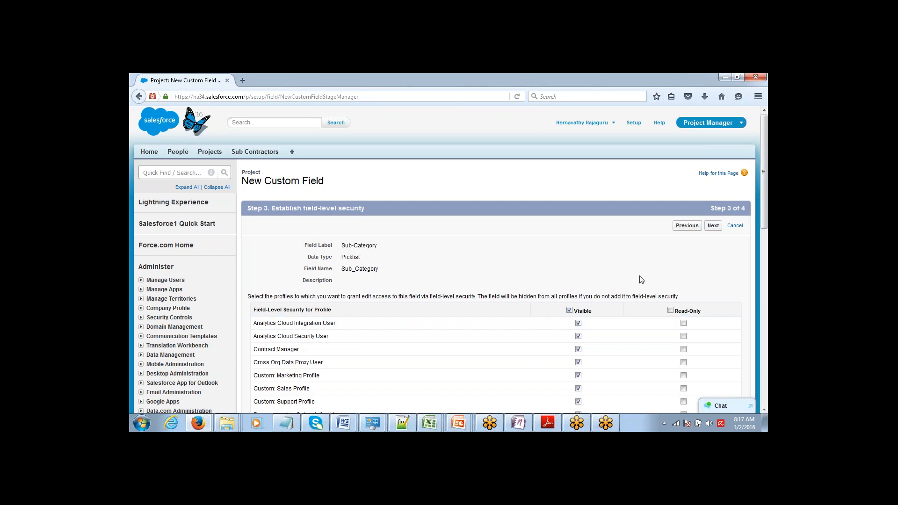
pyautogui.click(708, 226)
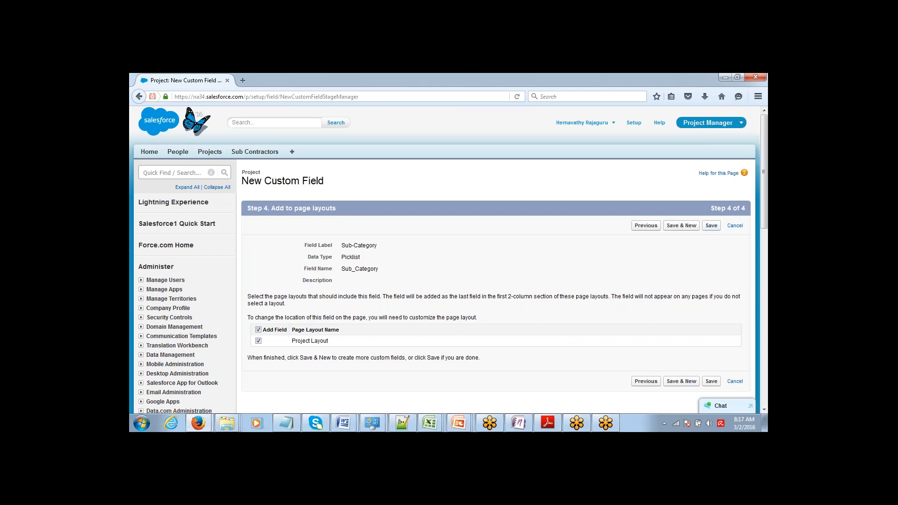
pyautogui.click(711, 225)
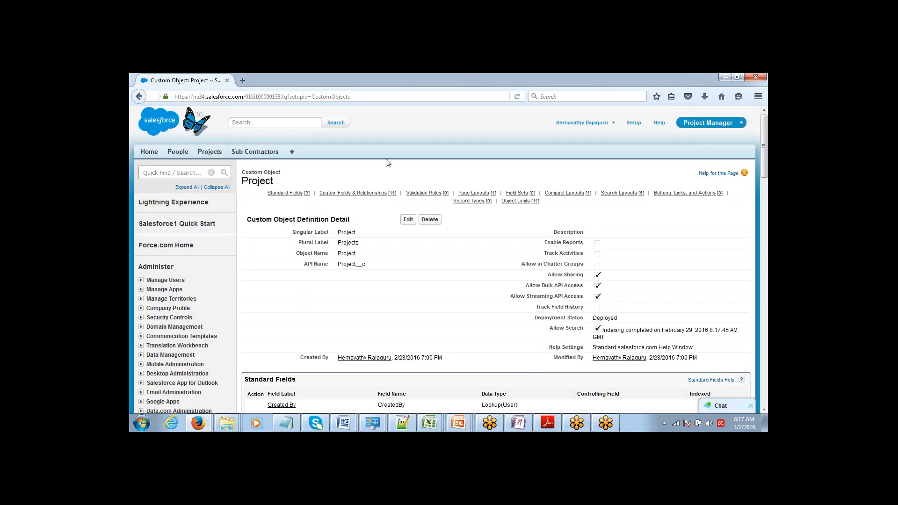
pyautogui.click(209, 152)
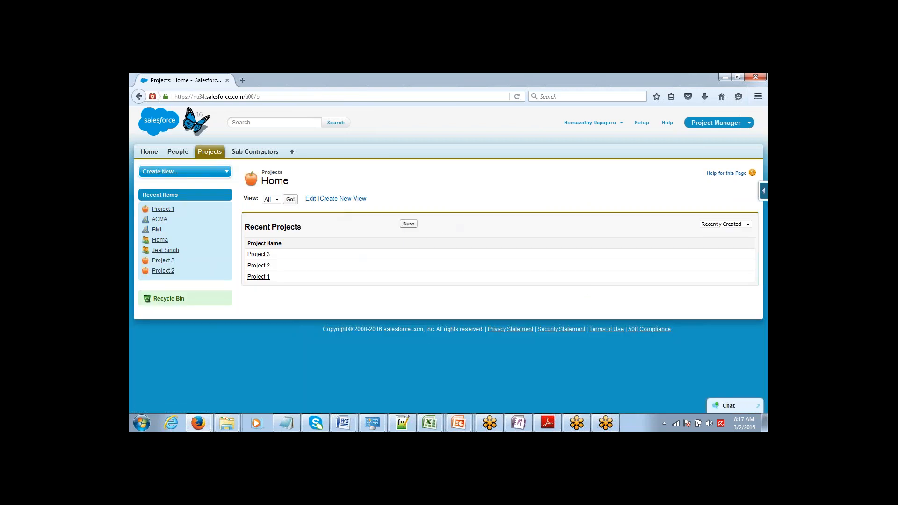
pyautogui.click(408, 224)
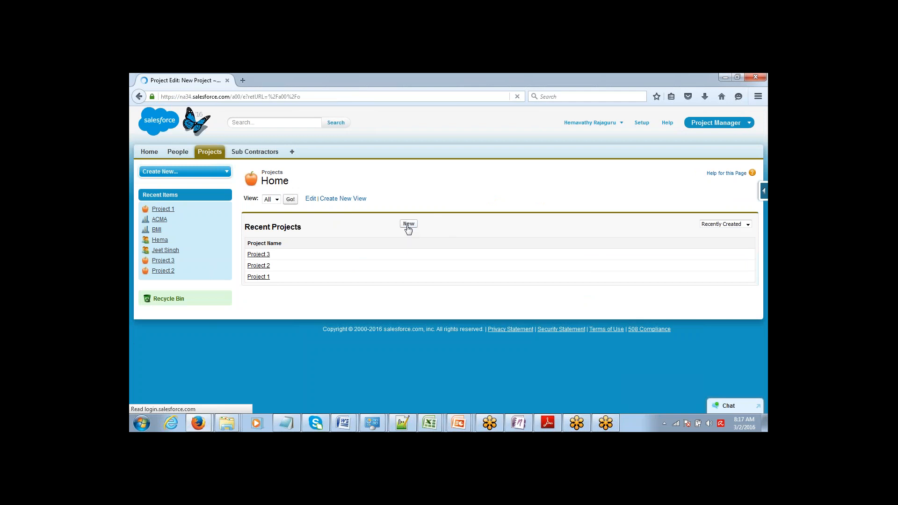
# Set Category to Marketing and review the Sub-Category options it offers
pyautogui.click(351, 355)
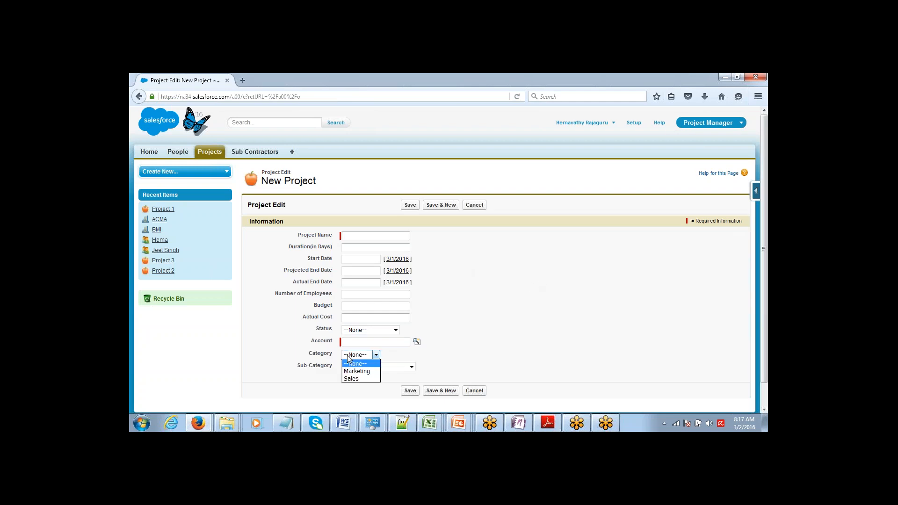
pyautogui.click(351, 372)
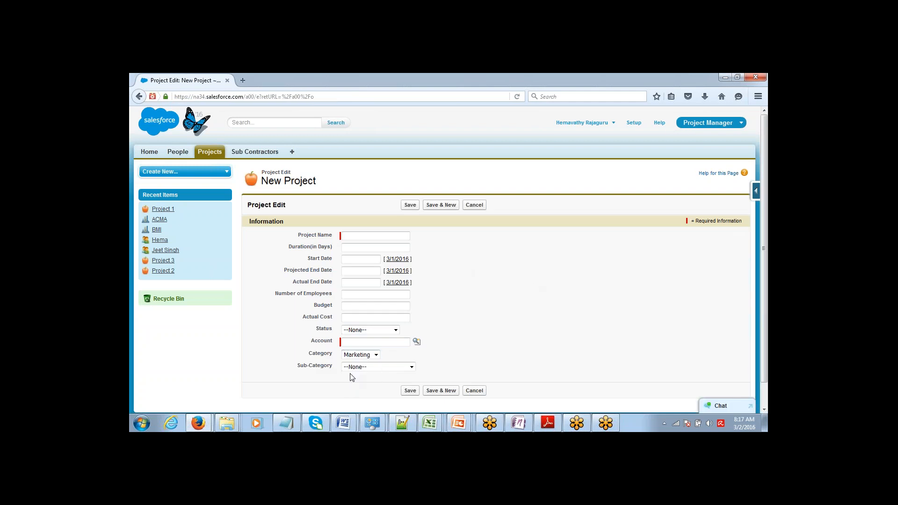
pyautogui.click(355, 369)
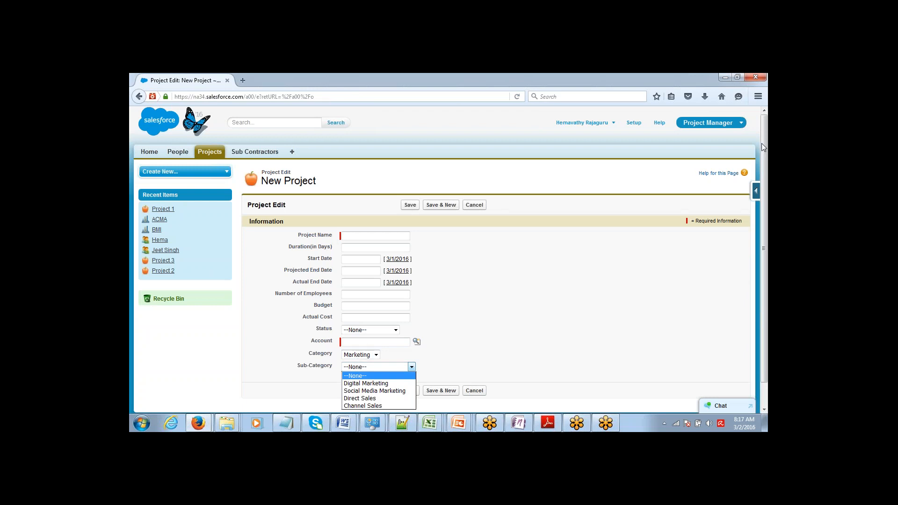
pyautogui.moveTo(764, 149); pyautogui.dragTo(756, 174)
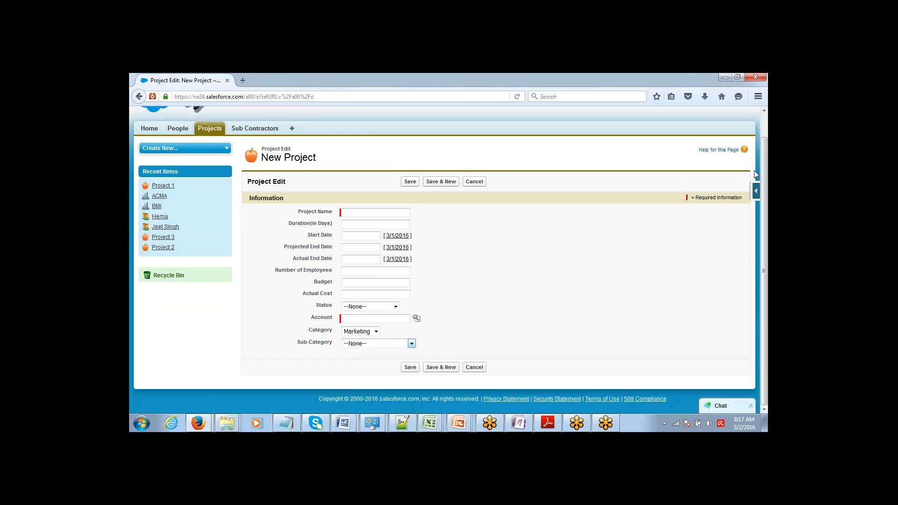
pyautogui.click(353, 332)
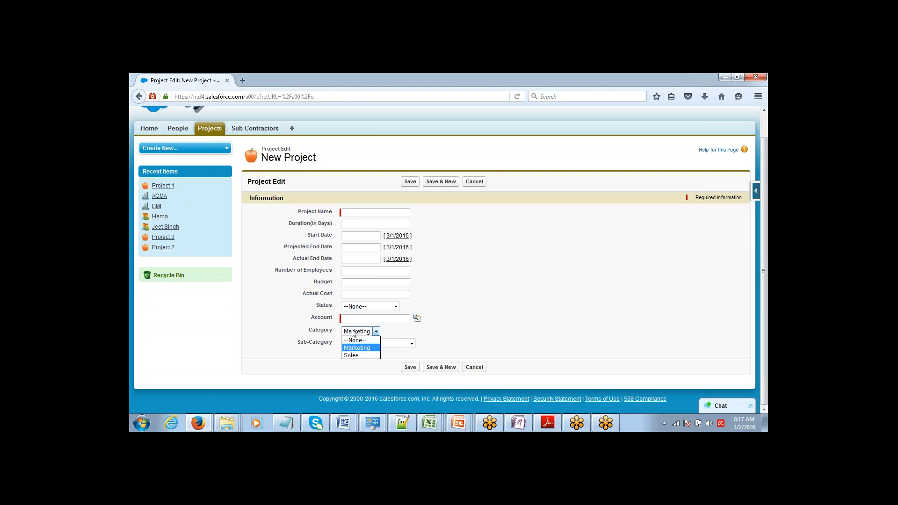
pyautogui.click(405, 341)
pyautogui.click(402, 345)
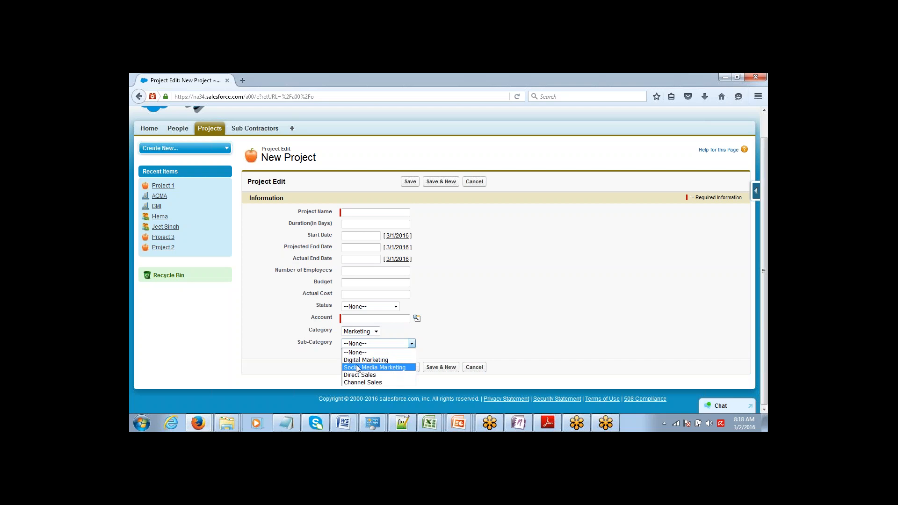
pyautogui.click(314, 366)
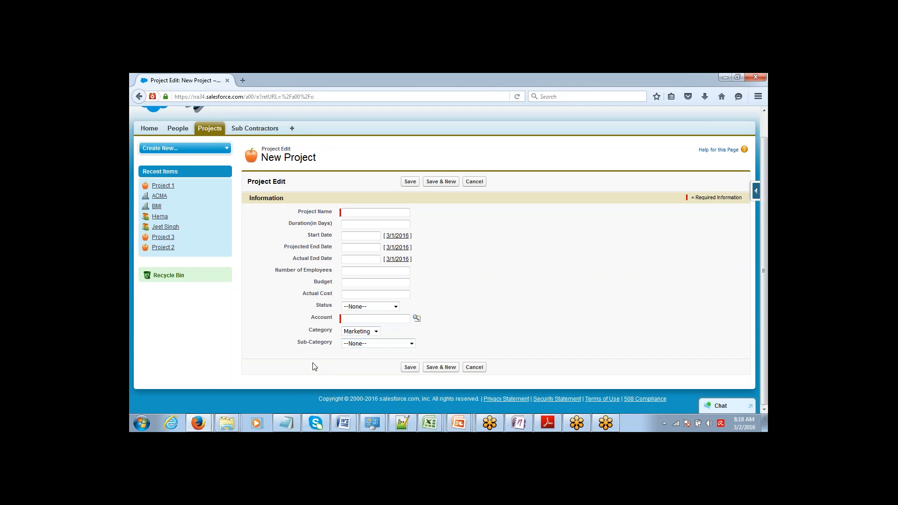
# Change Category to Sales and inspect the Sub-Category options several times
pyautogui.click(358, 332)
pyautogui.click(352, 355)
pyautogui.click(357, 346)
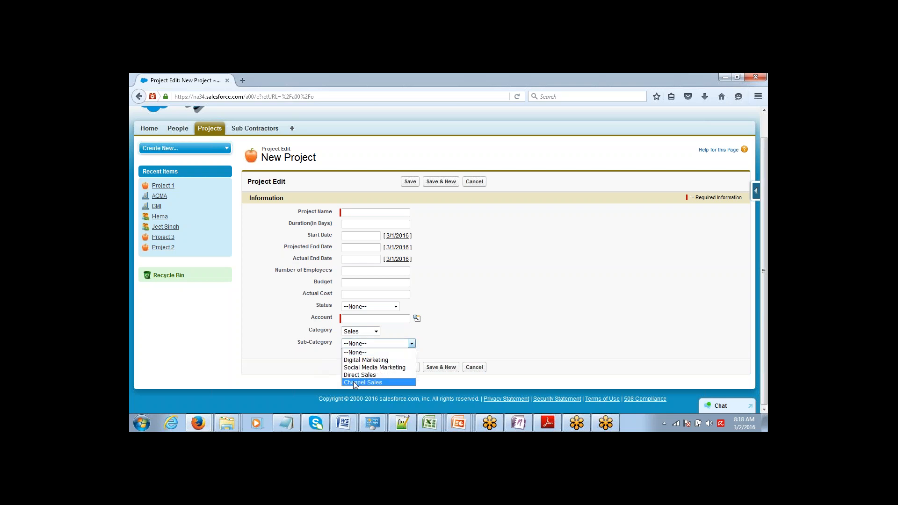
pyautogui.click(558, 321)
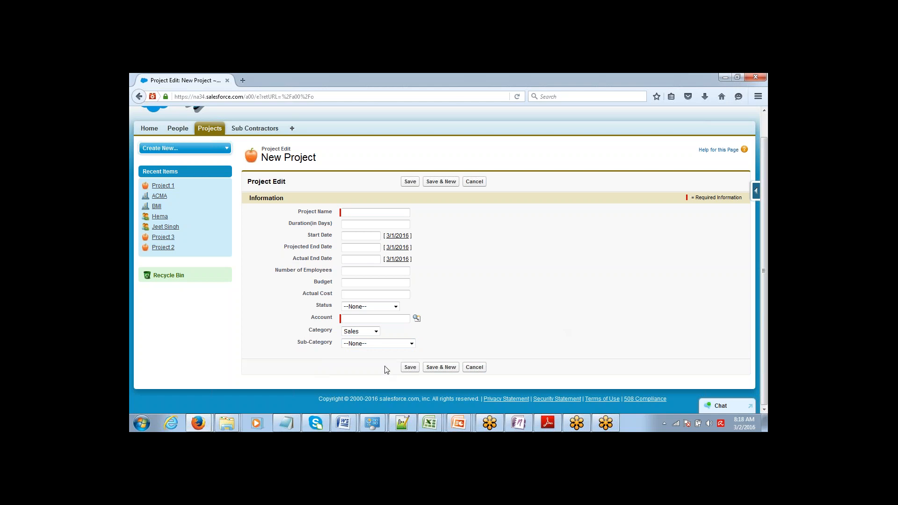
pyautogui.click(366, 333)
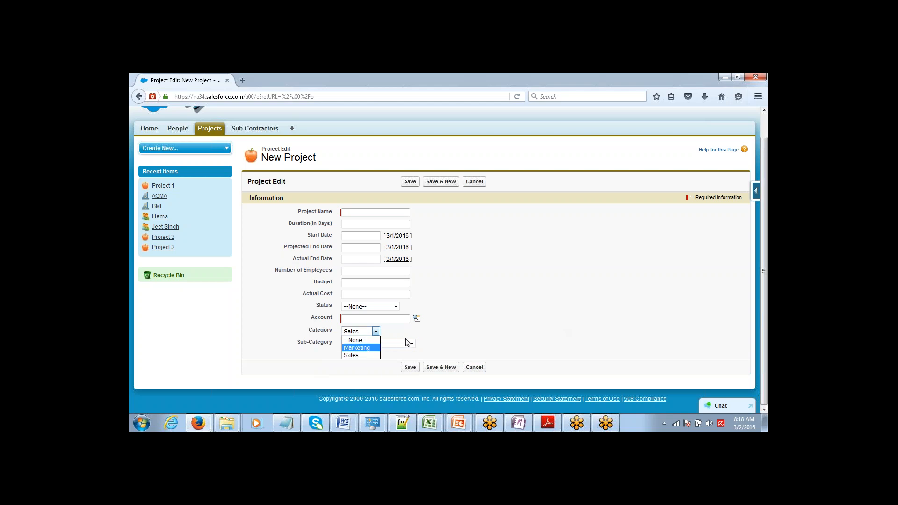
pyautogui.click(431, 340)
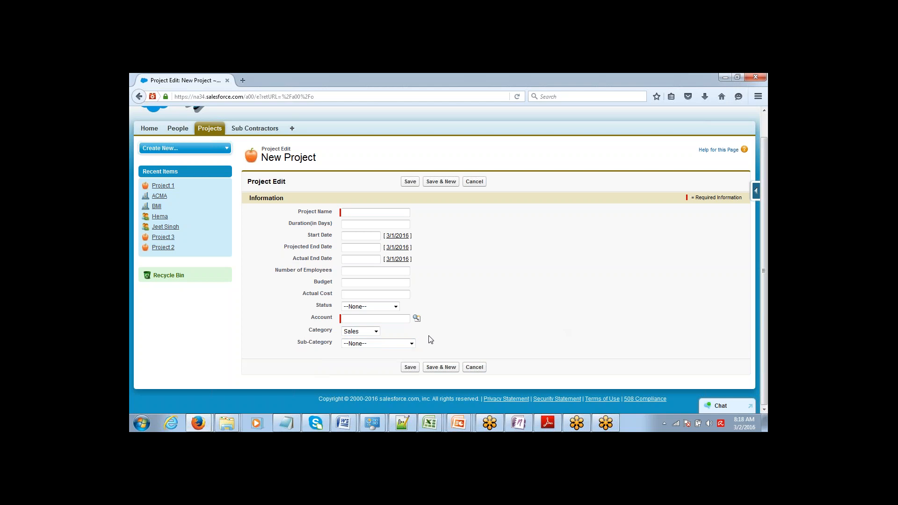
pyautogui.click(401, 345)
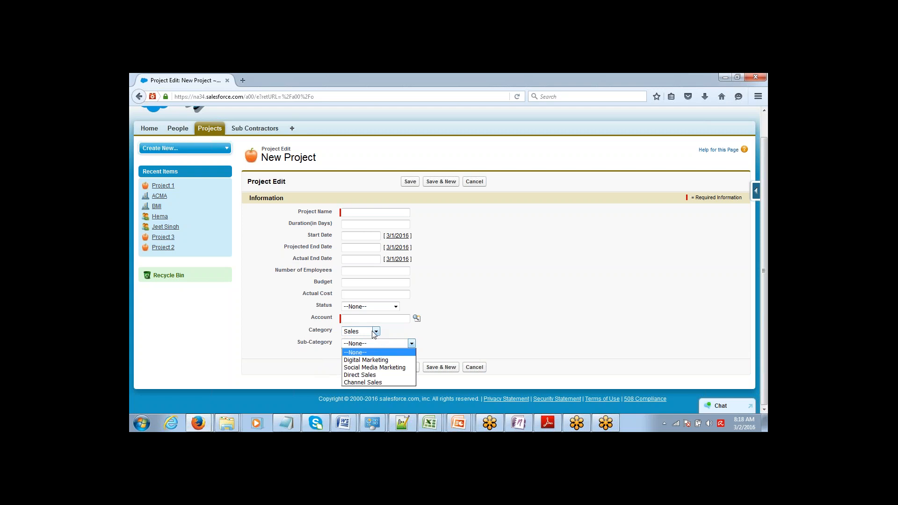
pyautogui.click(316, 344)
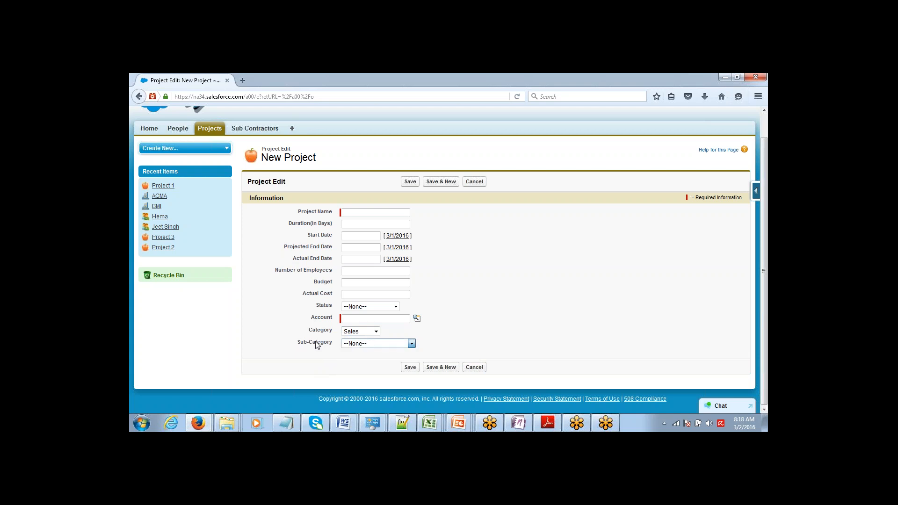
pyautogui.click(372, 344)
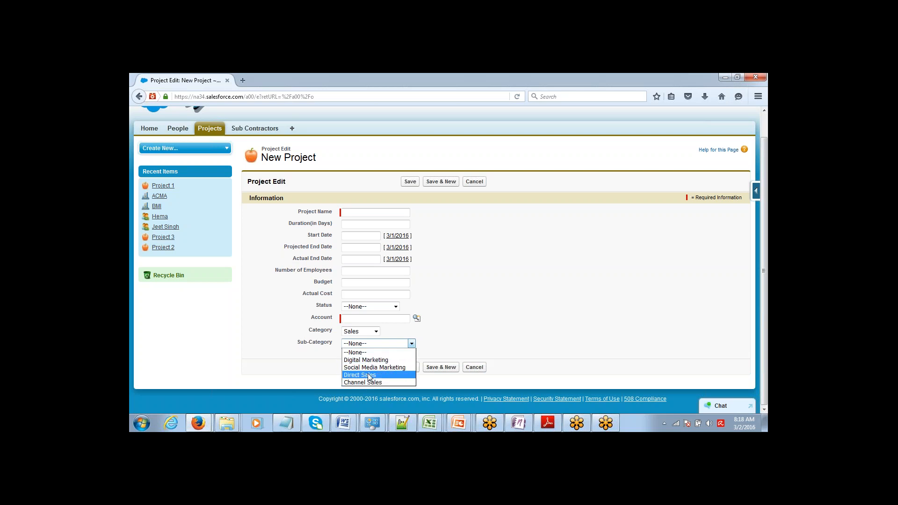
pyautogui.click(526, 331)
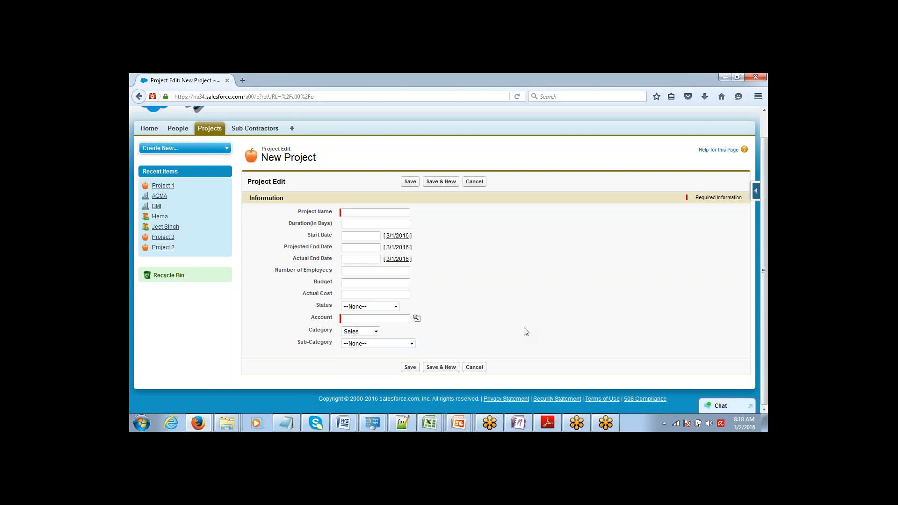
pyautogui.click(363, 345)
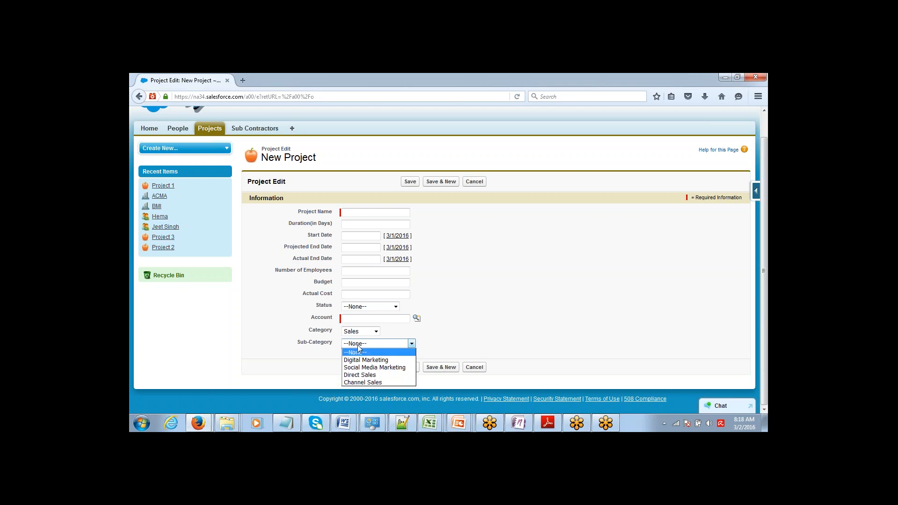
pyautogui.click(309, 333)
# Highlight the Category and Sub-Category labels and check Sub-Category's choices once more
pyautogui.moveTo(309, 333); pyautogui.dragTo(332, 333)
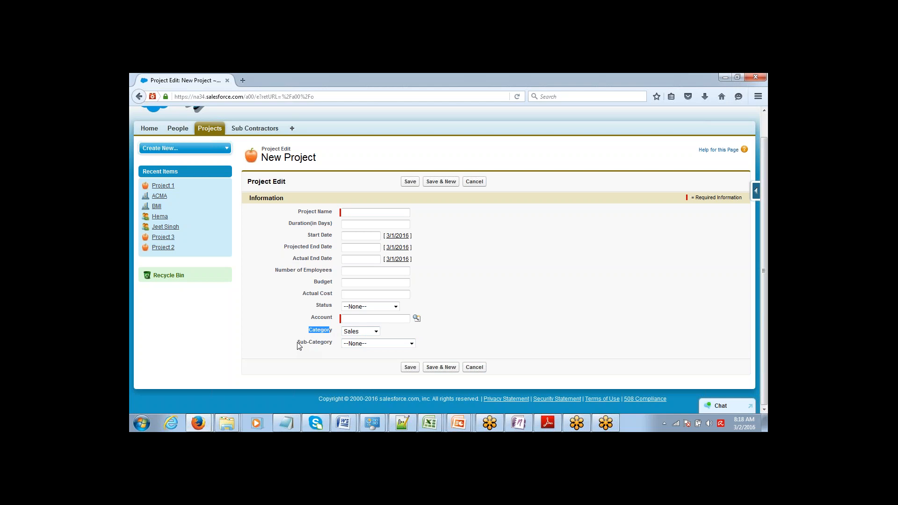
pyautogui.moveTo(297, 345); pyautogui.dragTo(355, 335)
pyautogui.click(353, 345)
pyautogui.click(354, 352)
pyautogui.scroll(1, 663, 135)
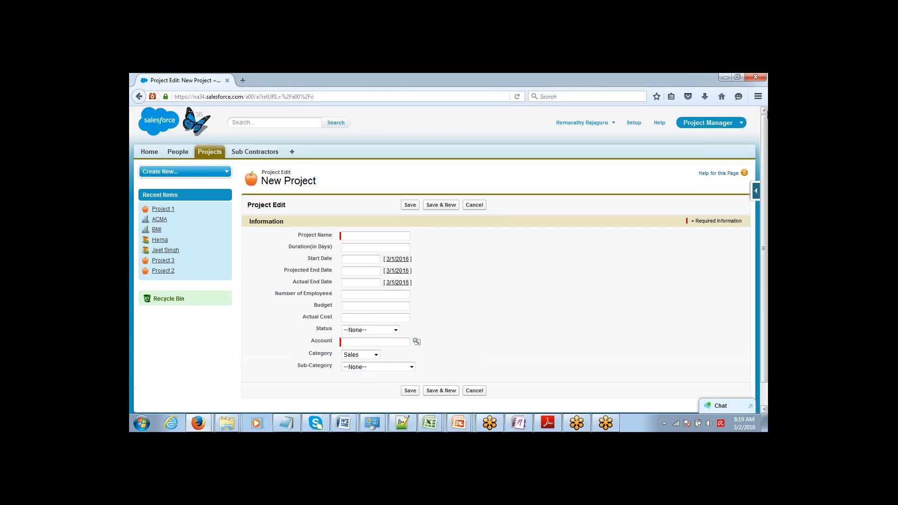
# Open the Project object's Field Dependencies list and start a new dependency
pyautogui.click(635, 124)
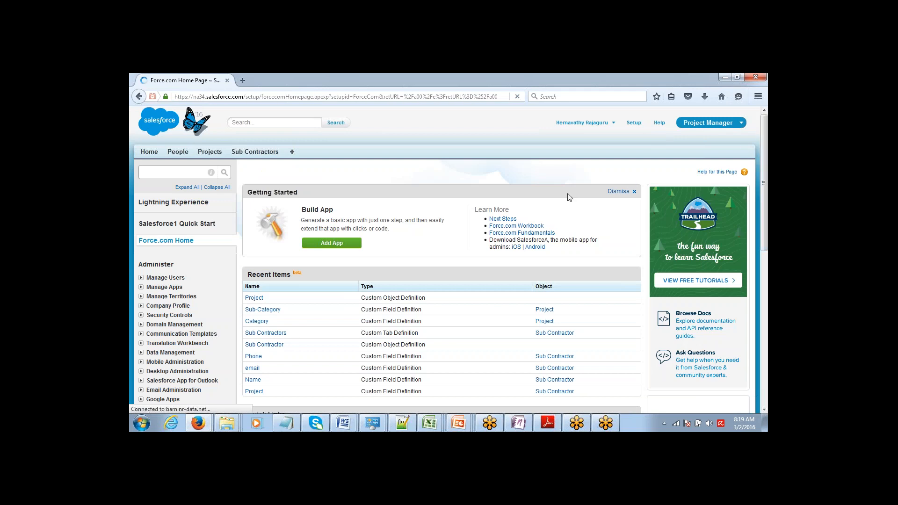
pyautogui.click(254, 299)
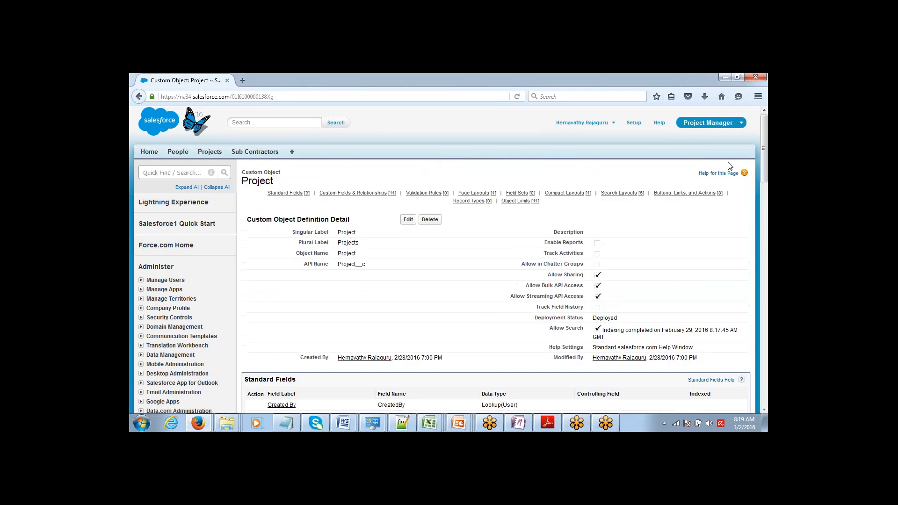
pyautogui.moveTo(758, 149); pyautogui.dragTo(759, 166)
pyautogui.scroll(-4, 759, 166)
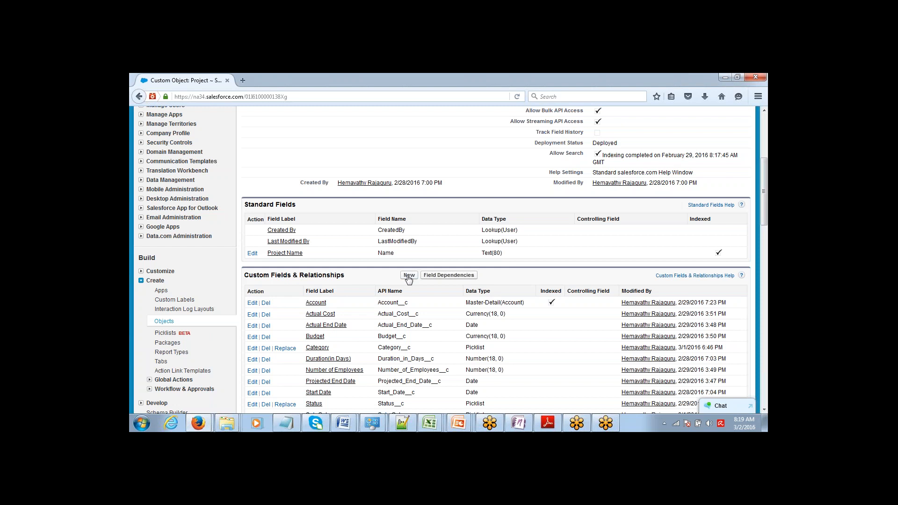
pyautogui.click(433, 278)
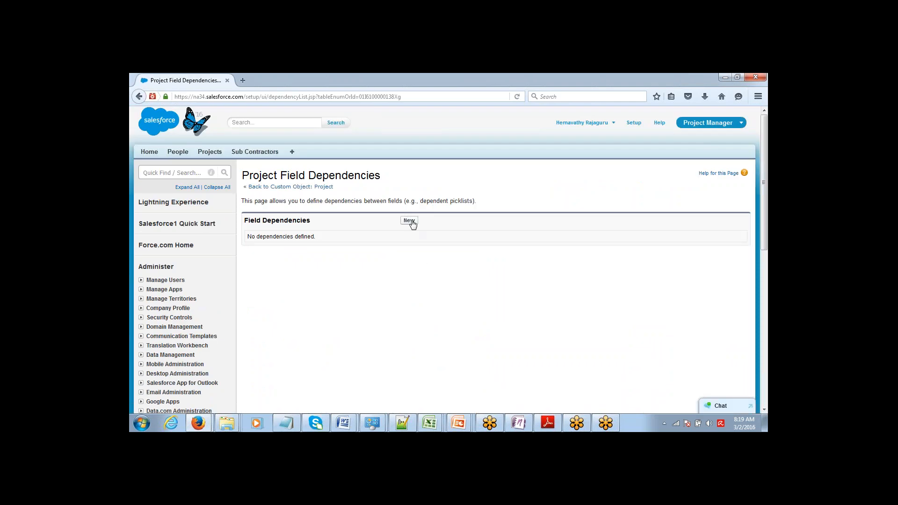
pyautogui.click(409, 221)
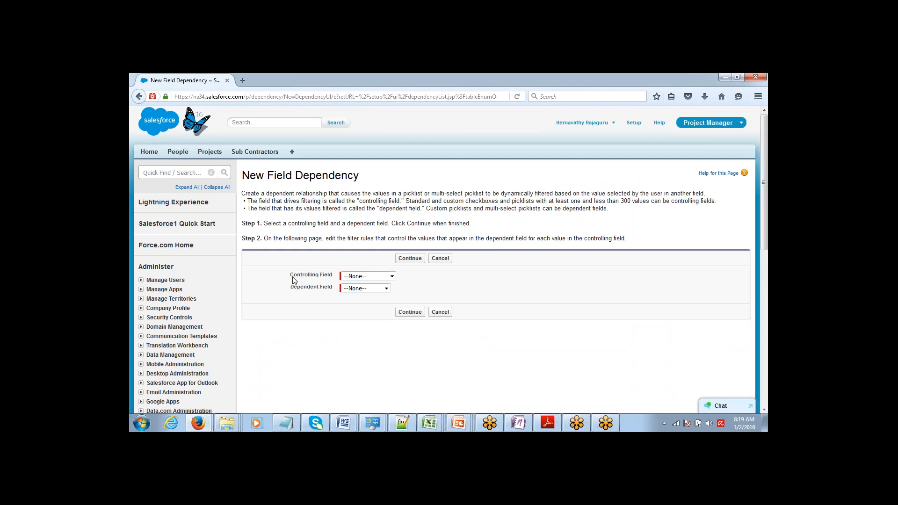
# Set Category as the controlling field and Sub-Category as the dependent field, then continue
pyautogui.moveTo(290, 275); pyautogui.dragTo(345, 280)
pyautogui.moveTo(290, 287); pyautogui.dragTo(334, 288)
pyautogui.click(363, 288)
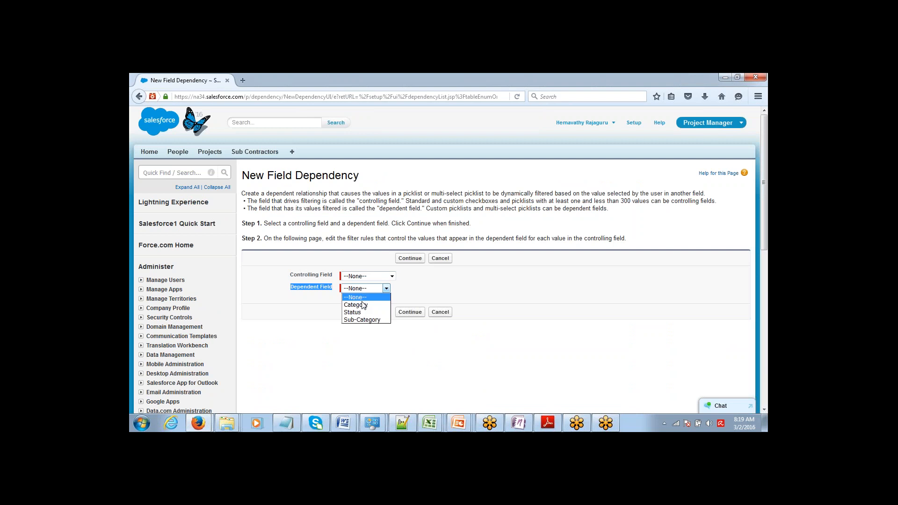
pyautogui.click(363, 320)
pyautogui.click(363, 276)
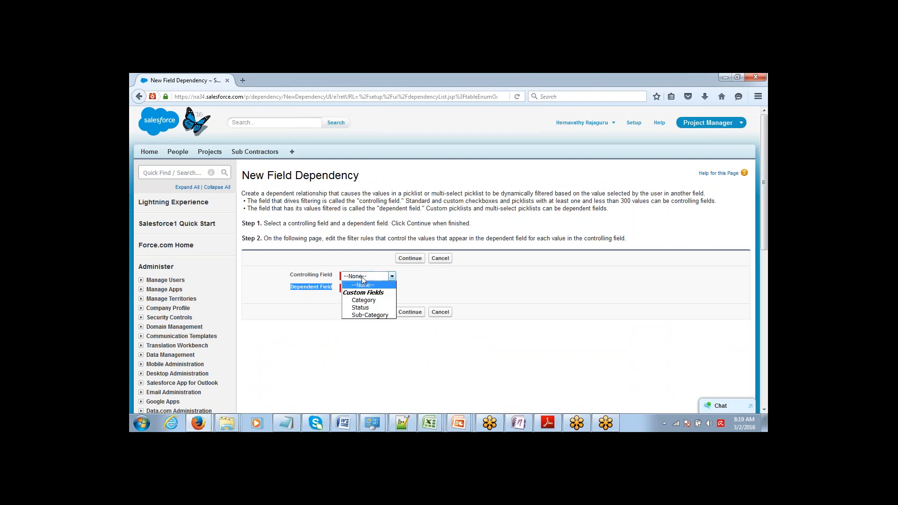
pyautogui.click(361, 301)
pyautogui.click(419, 270)
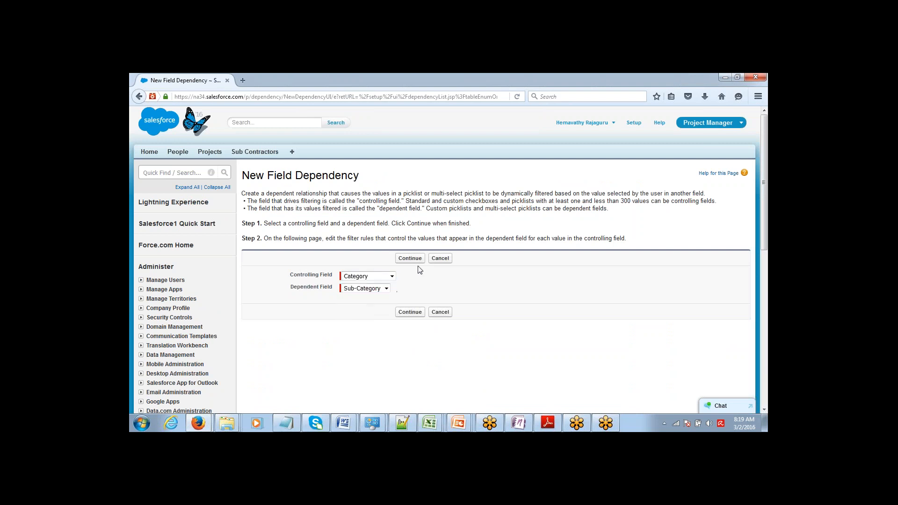
pyautogui.click(410, 258)
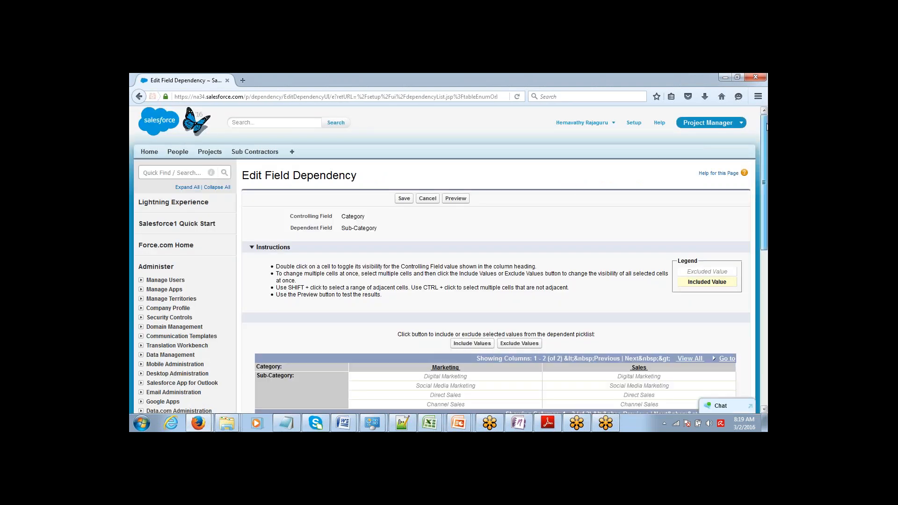
# Include Digital and Social Media Marketing under Marketing, Direct and Channel Sales under Sales, and save
pyautogui.moveTo(758, 132); pyautogui.dragTo(758, 170)
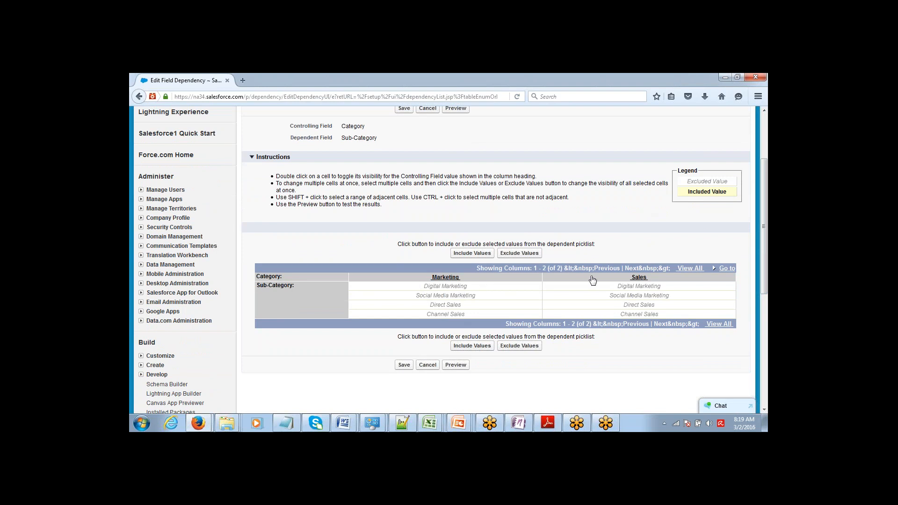
pyautogui.click(419, 290)
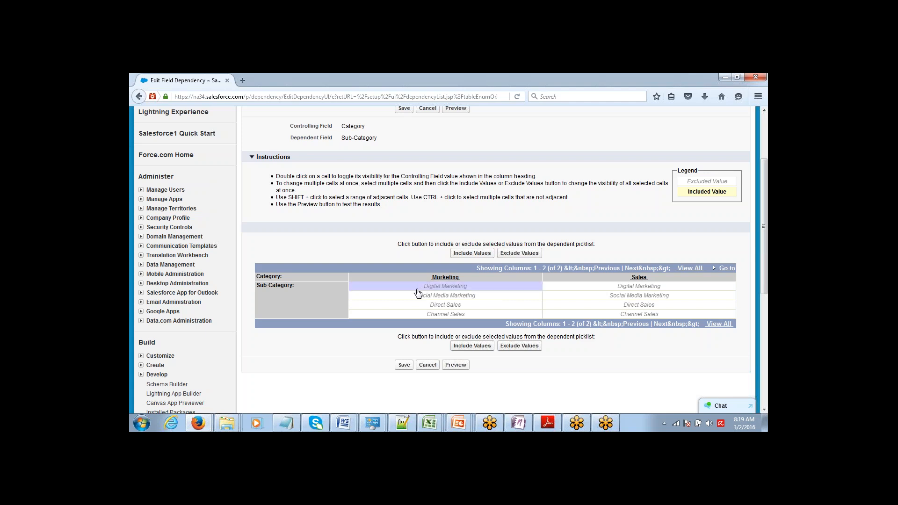
pyautogui.keyDown('shift'); pyautogui.click(418, 298); pyautogui.keyUp('shift')
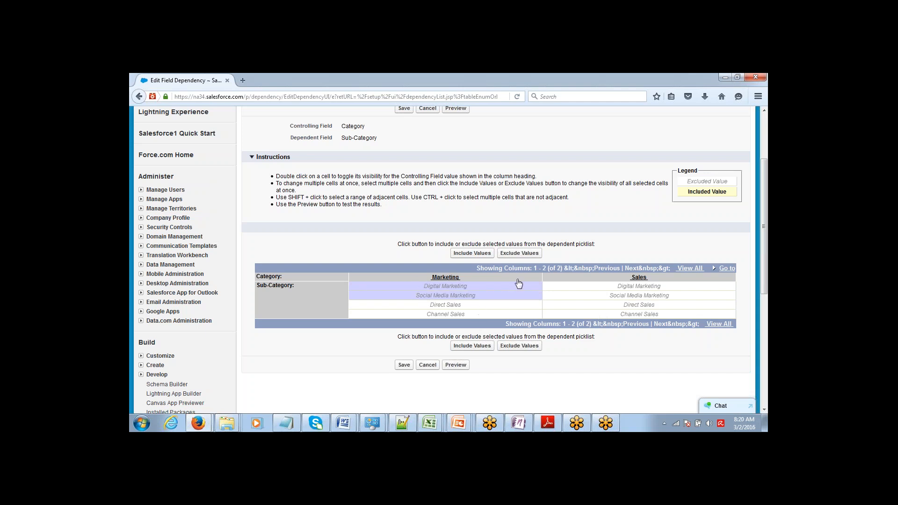
pyautogui.moveTo(423, 197); pyautogui.dragTo(458, 198)
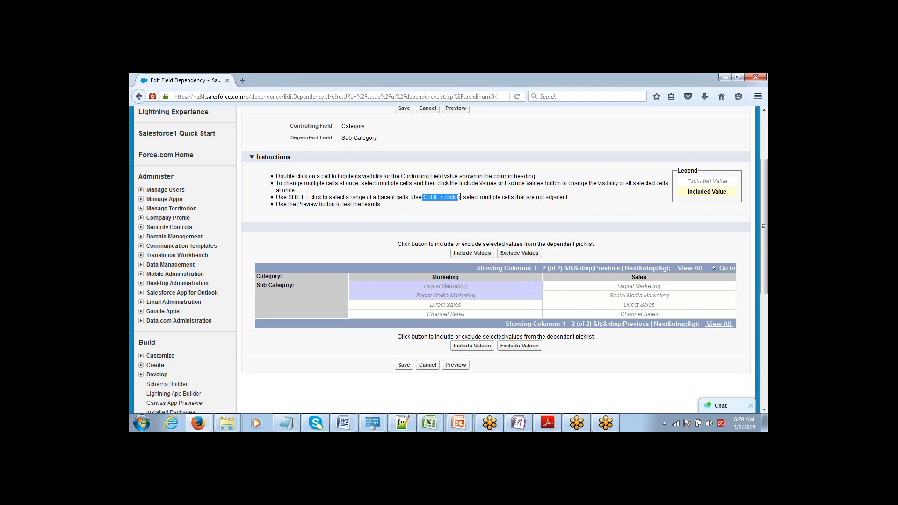
pyautogui.keyDown('ctrl'); pyautogui.click(610, 306); pyautogui.keyUp('ctrl')
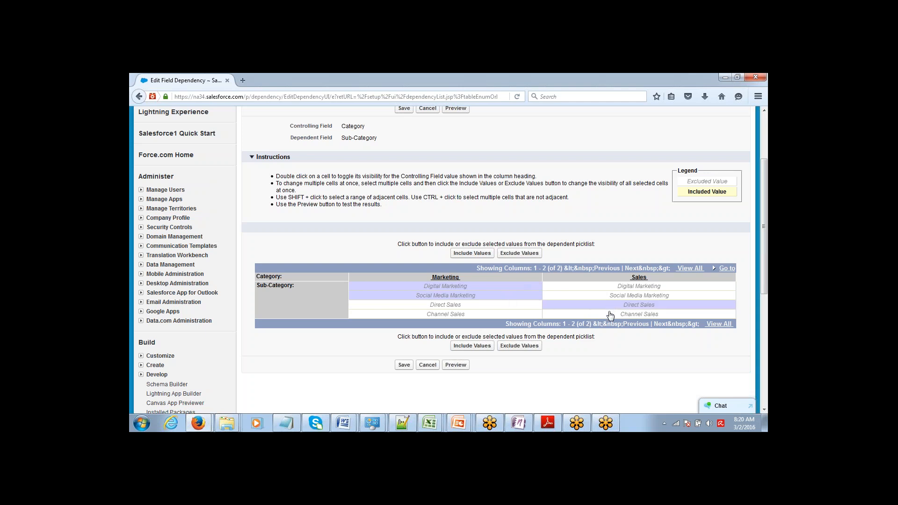
pyautogui.keyDown('ctrl'); pyautogui.click(611, 315); pyautogui.keyUp('ctrl')
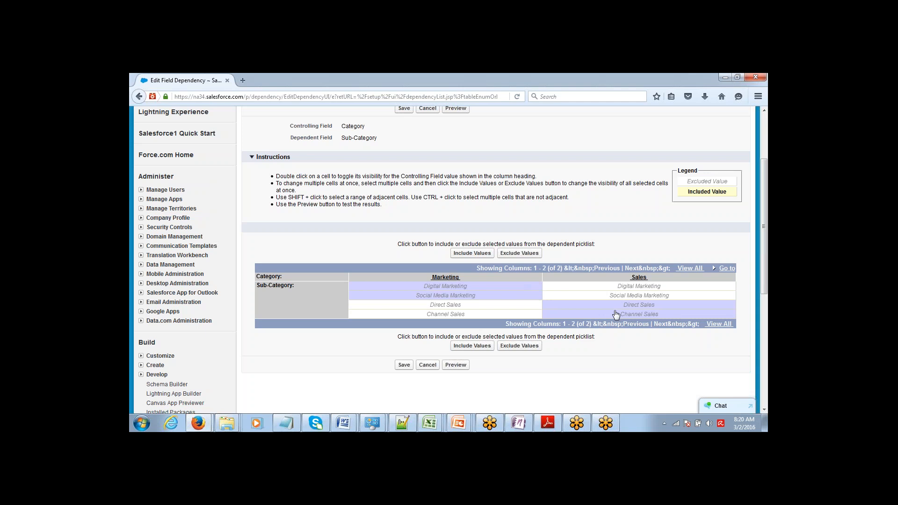
pyautogui.click(472, 253)
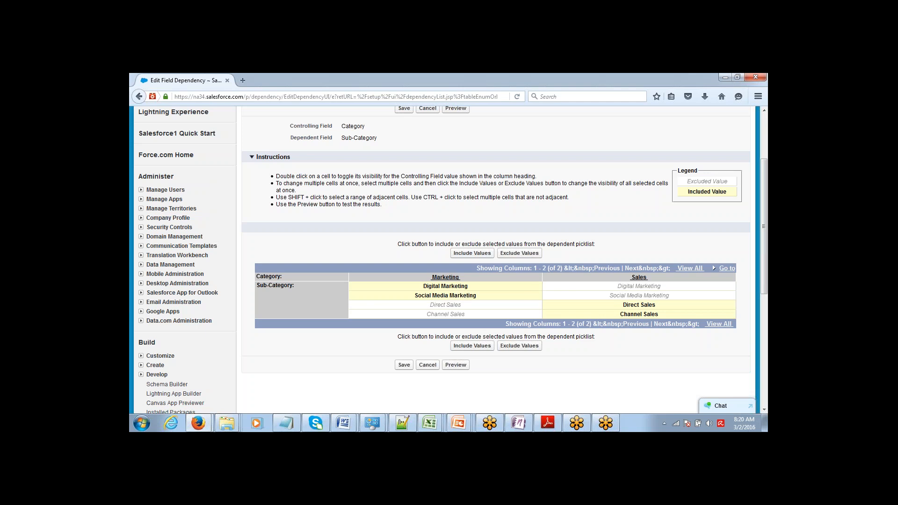
pyautogui.click(404, 364)
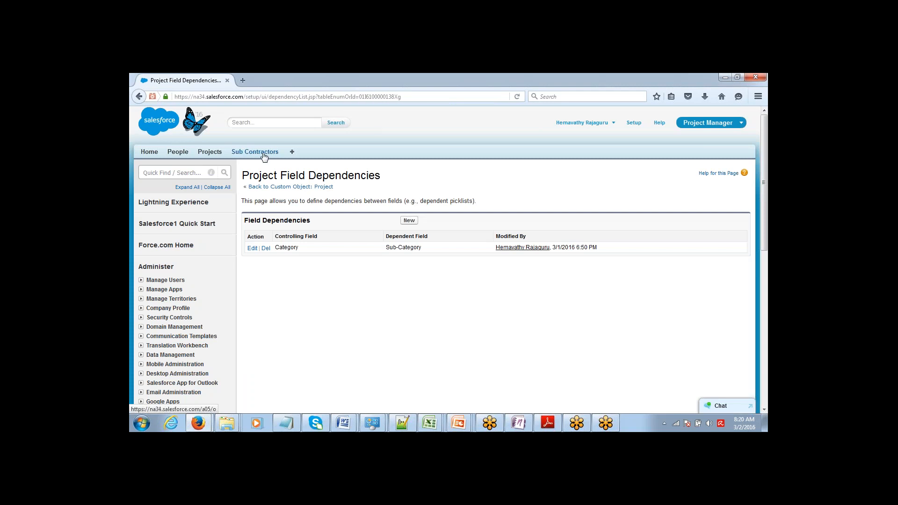
pyautogui.click(209, 152)
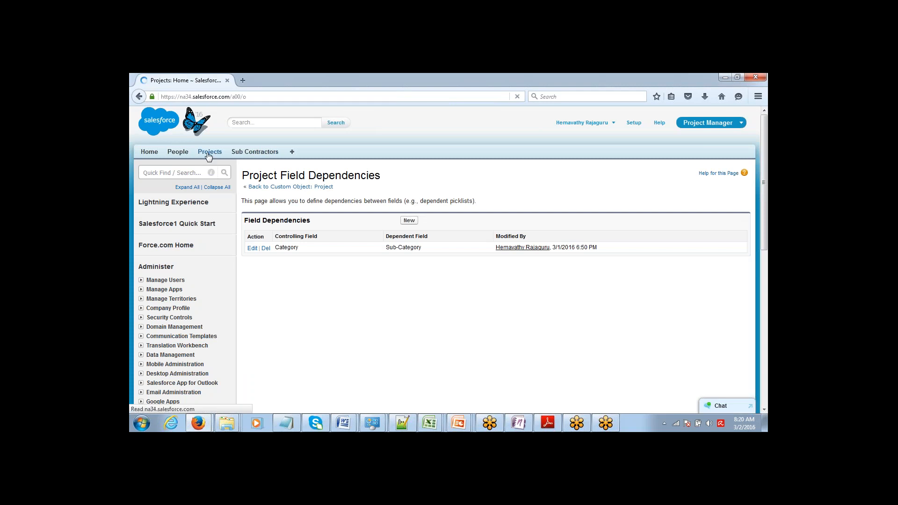
# On a new Project, choose Category Marketing and Sub-Category Digital Marketing
pyautogui.click(408, 224)
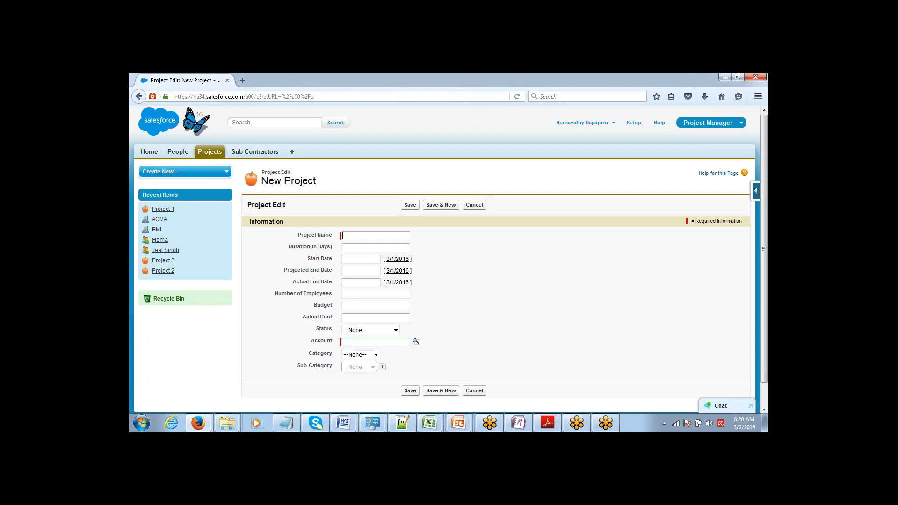
pyautogui.click(369, 354)
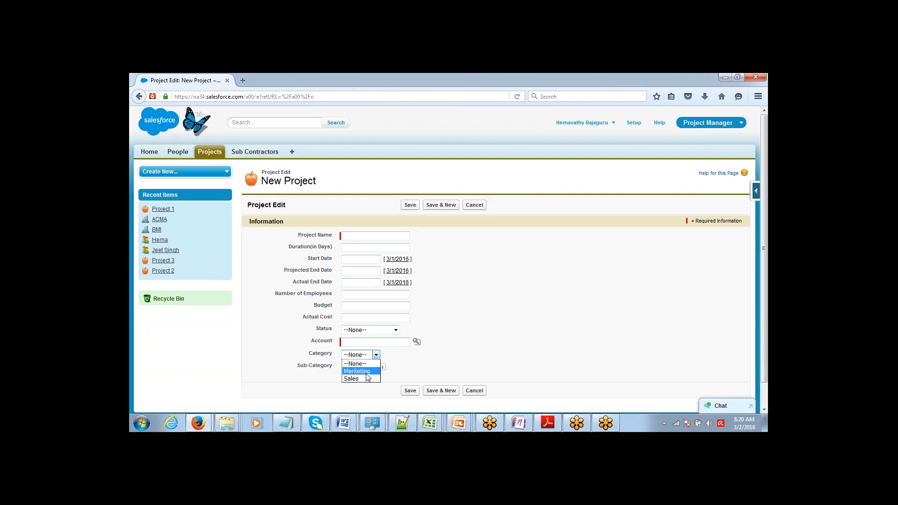
pyautogui.click(368, 372)
pyautogui.click(367, 367)
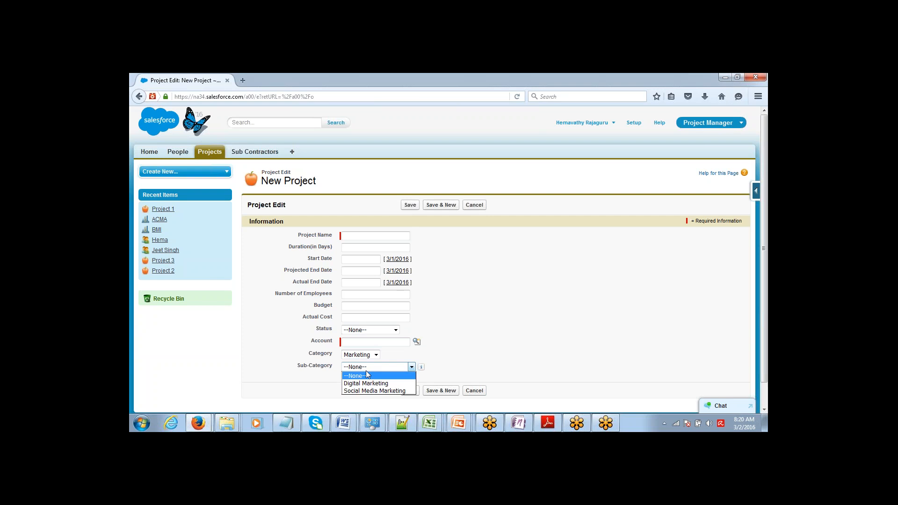
pyautogui.click(368, 383)
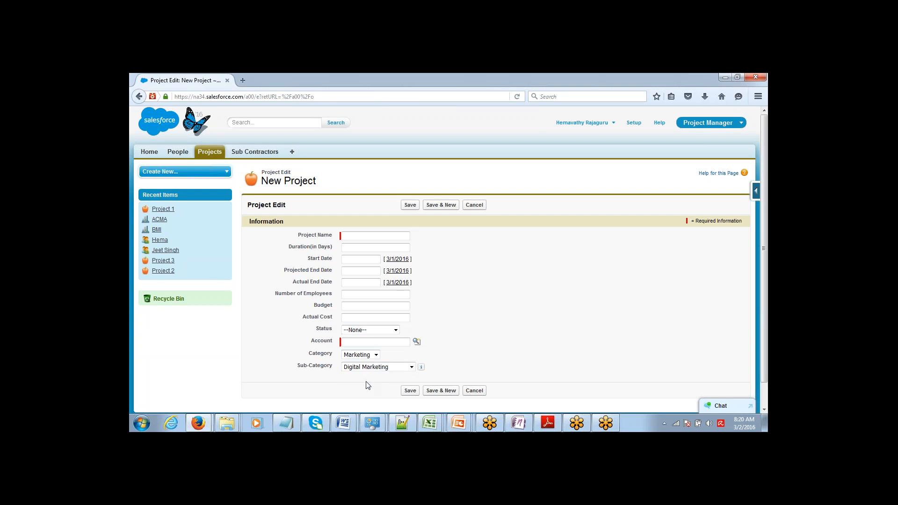
# Switch Category to Sales and confirm only Direct Sales and Channel Sales are offered
pyautogui.click(367, 354)
pyautogui.click(358, 373)
pyautogui.press('Down')
pyautogui.click(358, 369)
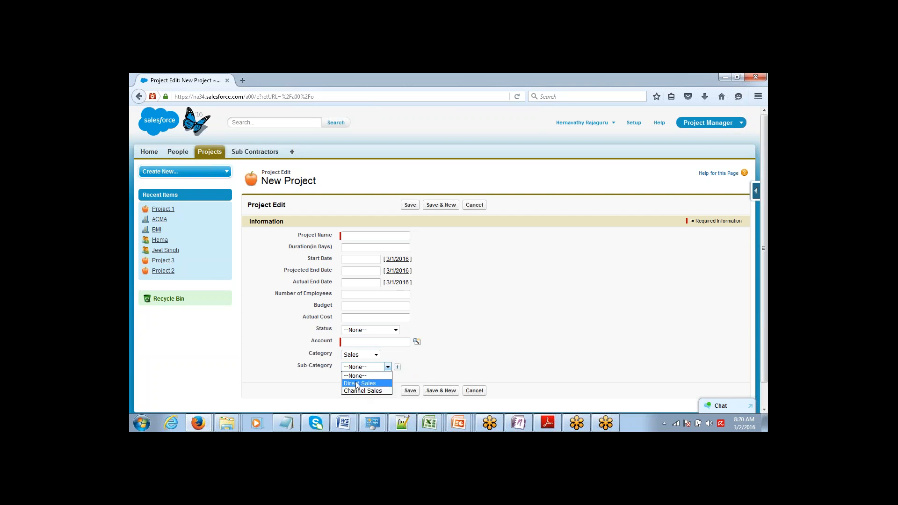
pyautogui.click(504, 326)
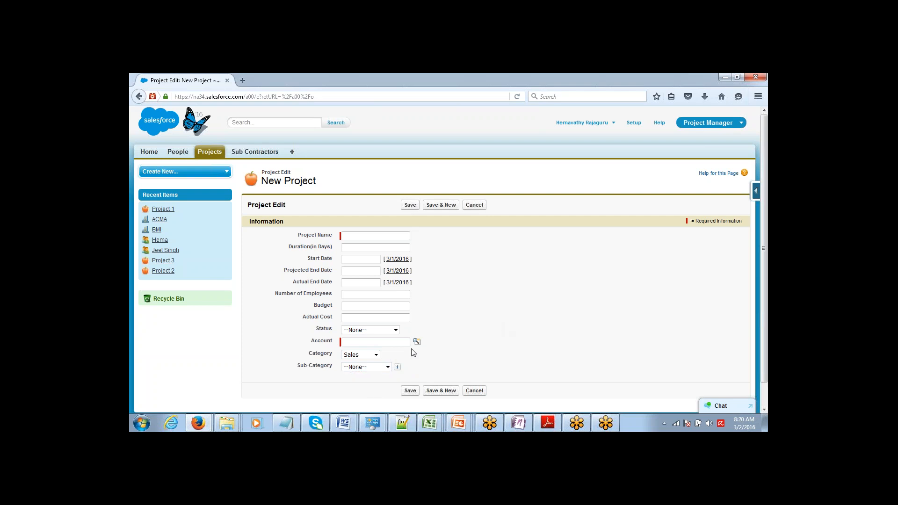
pyautogui.click(370, 357)
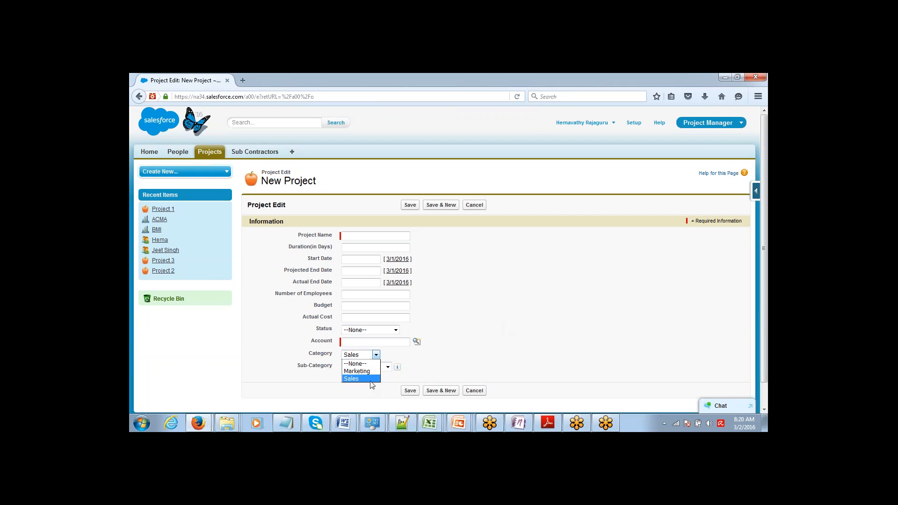
pyautogui.click(527, 320)
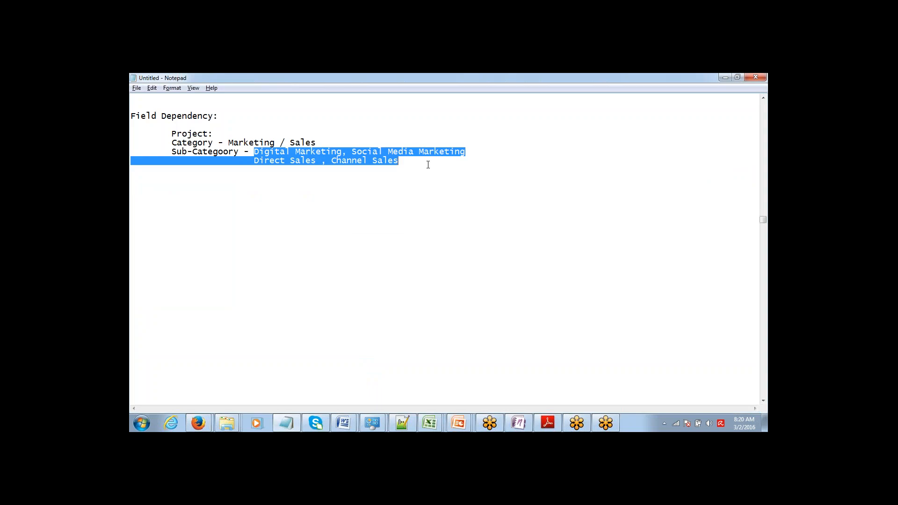
pyautogui.click(427, 161)
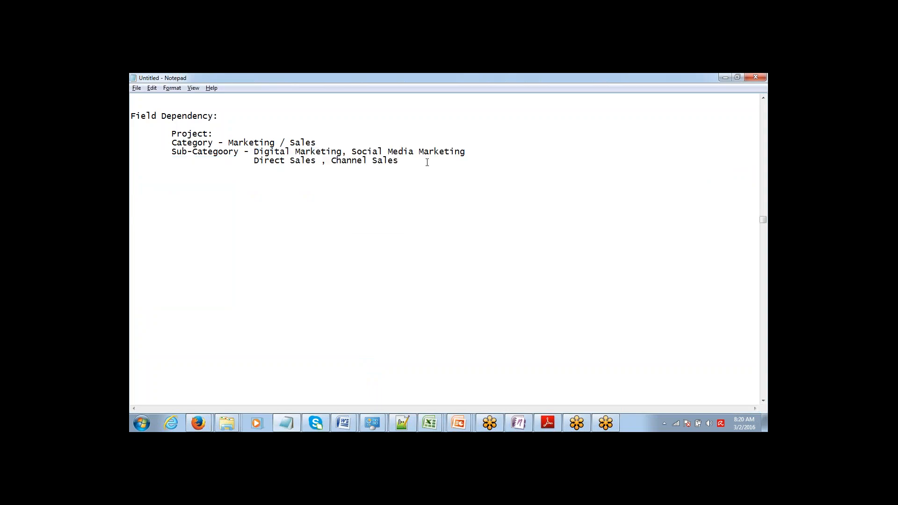
# Add an indented 'Country, State , City' line to the Notepad notes
pyautogui.press('Return')
pyautogui.press('Return')
pyautogui.press('Return')
pyautogui.press('Tab')
pyautogui.write('Country, State , City')
# Highlight Country, State and City in turn, add a new indented line, and return to Salesforce
pyautogui.doubleClick(208, 187)
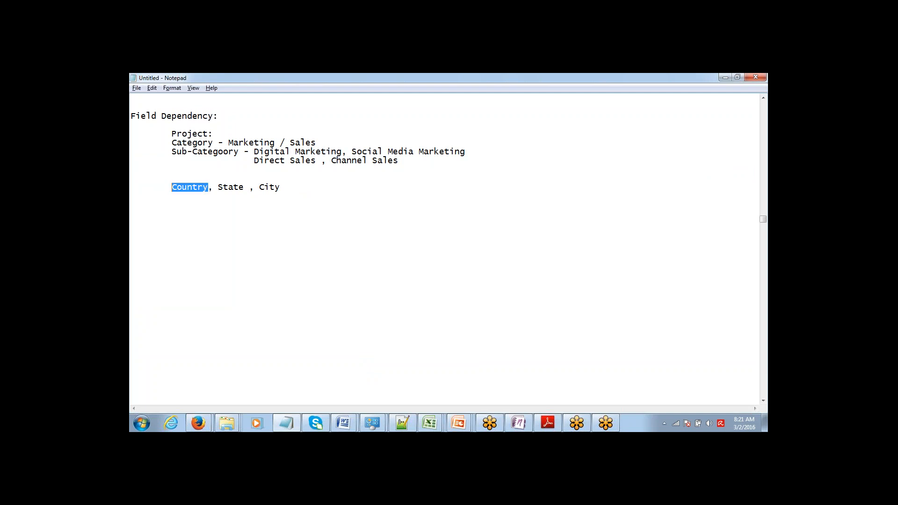
pyautogui.moveTo(218, 187)
pyautogui.mouseDown()
pyautogui.moveTo(239, 187)
pyautogui.moveTo(218, 187)
pyautogui.mouseUp()
pyautogui.click(243, 187)
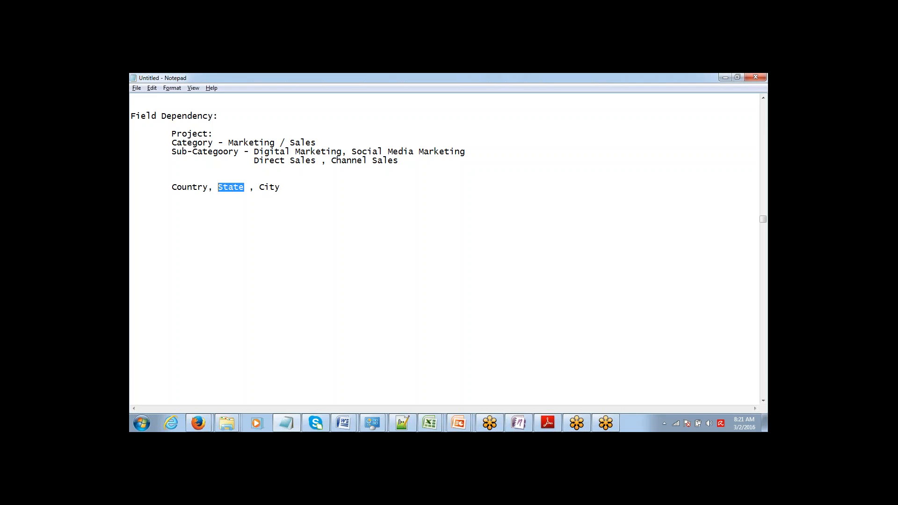
pyautogui.click(218, 187)
pyautogui.moveTo(280, 187)
pyautogui.mouseDown()
pyautogui.moveTo(264, 187)
pyautogui.moveTo(280, 187)
pyautogui.mouseUp()
pyautogui.press('Return')
pyautogui.press('Tab')
pyautogui.hotkey('alt', 'Tab')
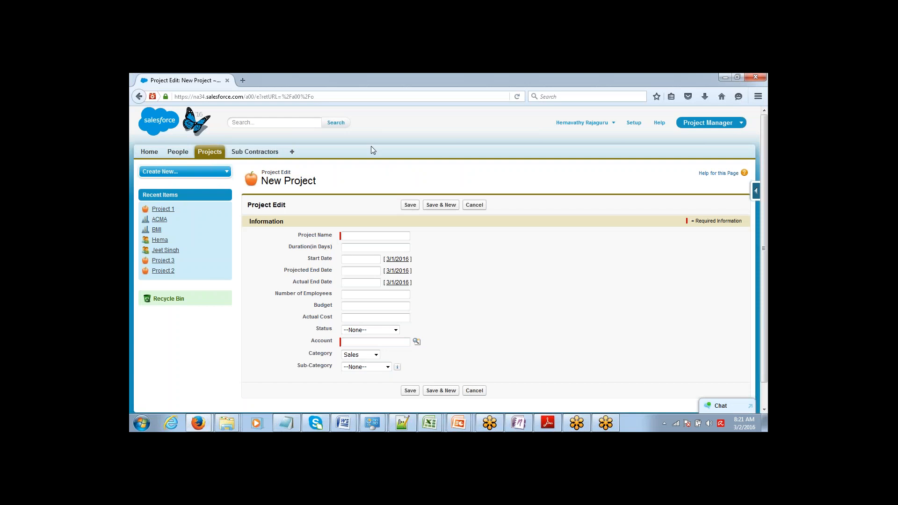
# Open a blank New People record form, then return to the field dependency notes in Notepad
pyautogui.click(177, 153)
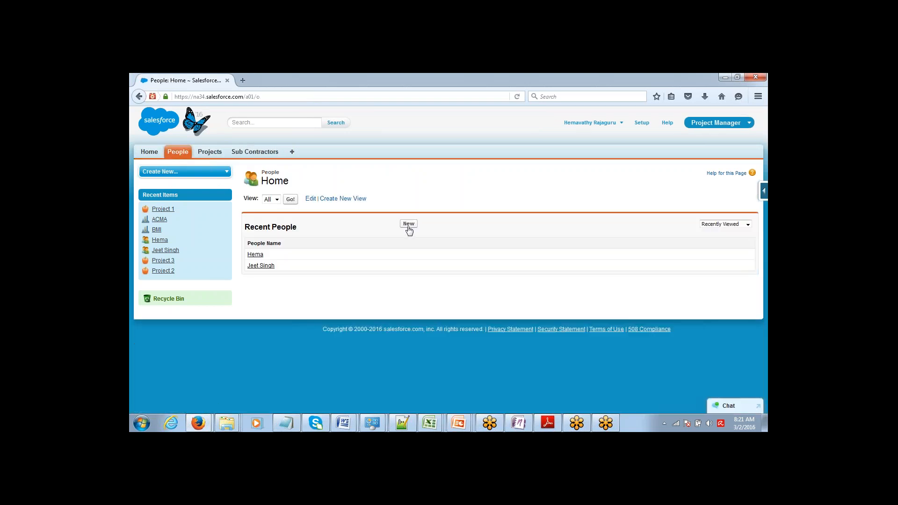
pyautogui.click(410, 225)
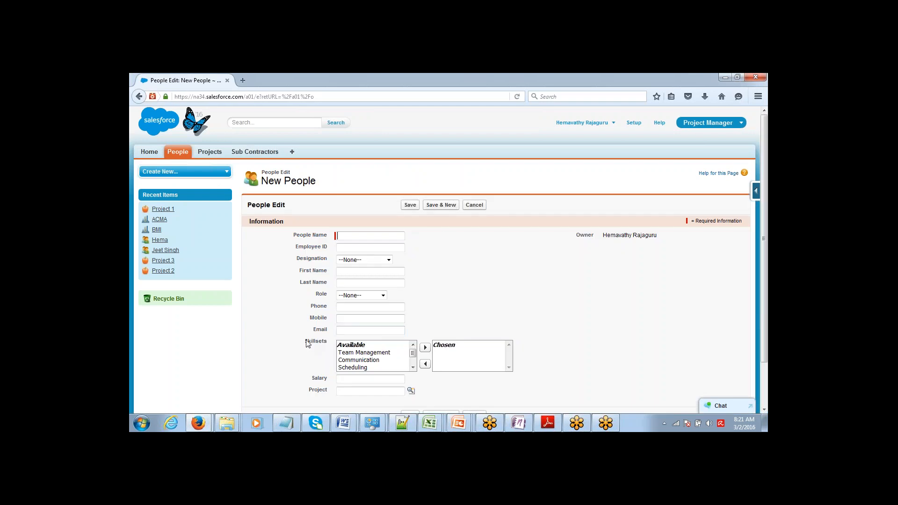
pyautogui.moveTo(308, 344); pyautogui.dragTo(333, 346)
pyautogui.hotkey('alt', 'Tab')
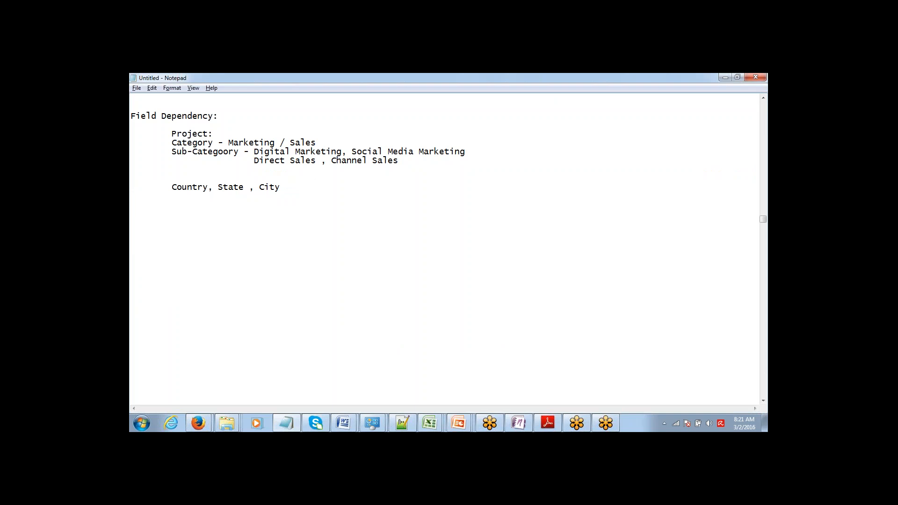
# Add 'Primary ROle - SkillSet' under the Country line and begin a 'Roll-up Summary Field:' line
pyautogui.write('Primary ROle - SkillSet')
pyautogui.hotkey('ctrl', 'shift', 'Left')
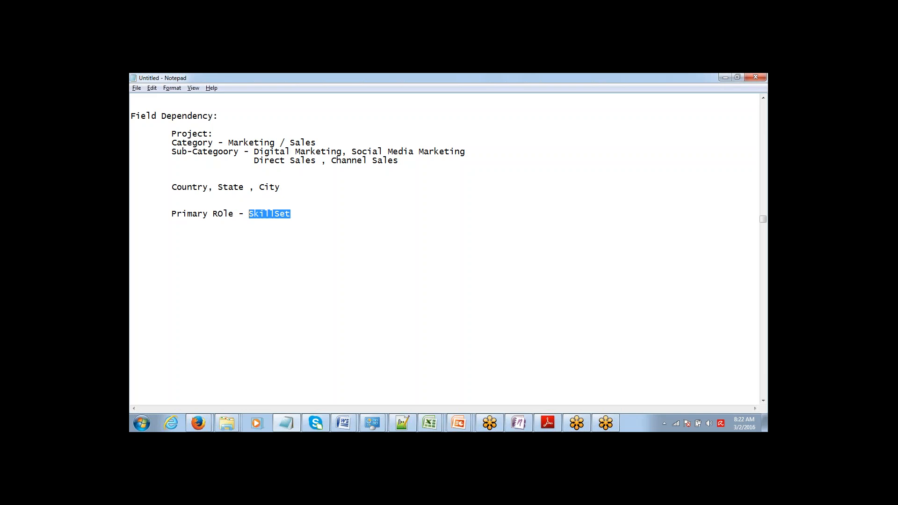
pyautogui.click(131, 204)
pyautogui.moveTo(131, 187); pyautogui.dragTo(290, 213)
pyautogui.click(290, 214)
pyautogui.write('Roll')
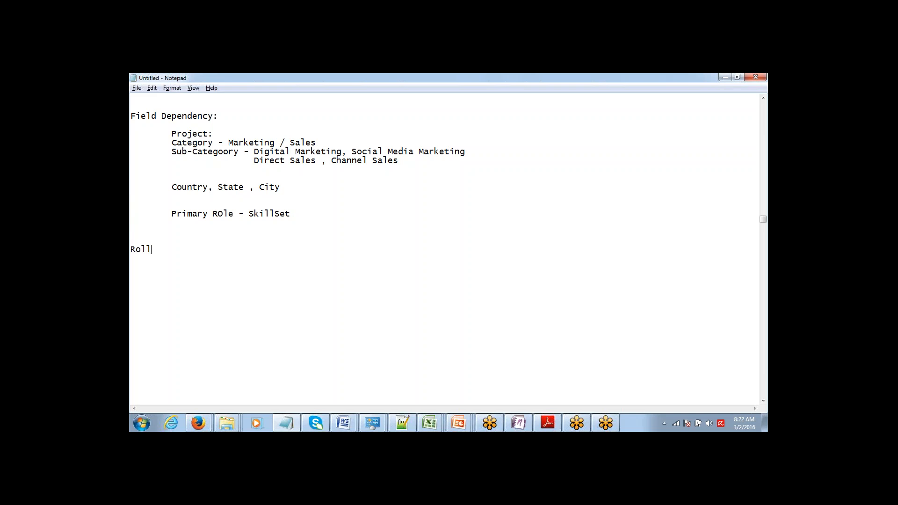
pyautogui.write('-up Summary Field:')
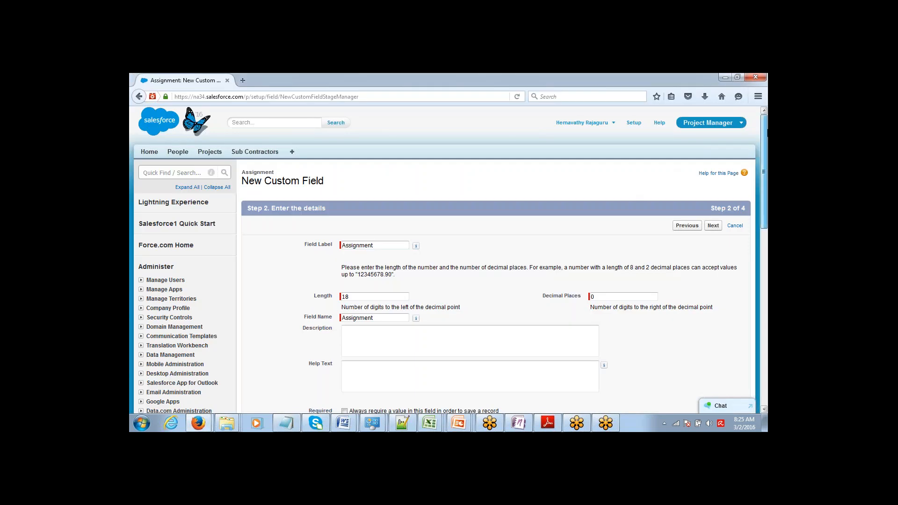
# Label the Number field 'Assignment Duration', make it visible to all profiles, and save it on Assignment Layout
pyautogui.scroll(-2, 465, 211)
pyautogui.scroll(2, 464, 211)
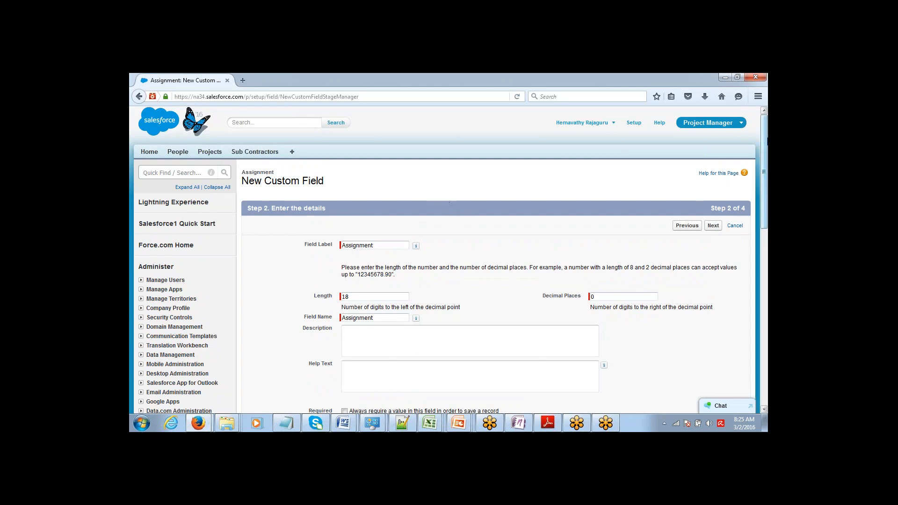
pyautogui.moveTo(759, 138); pyautogui.dragTo(759, 153)
pyautogui.click(390, 208)
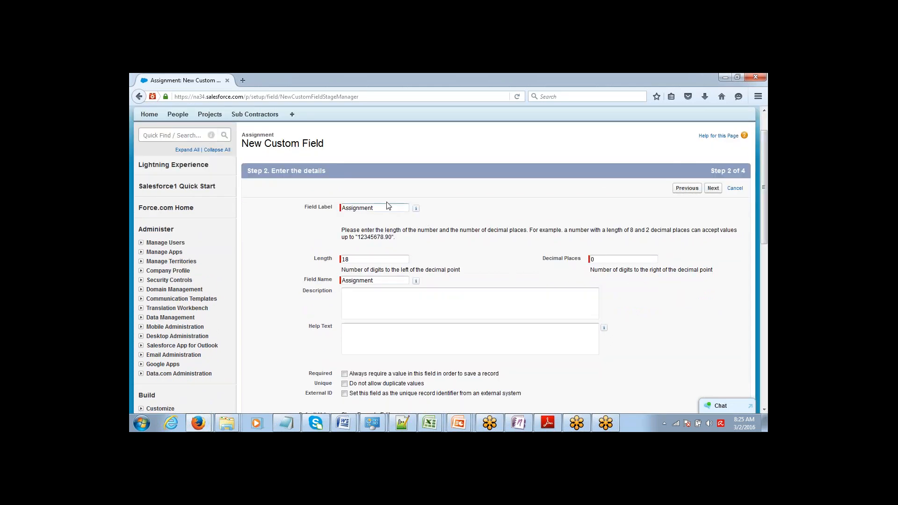
pyautogui.write('Duration')
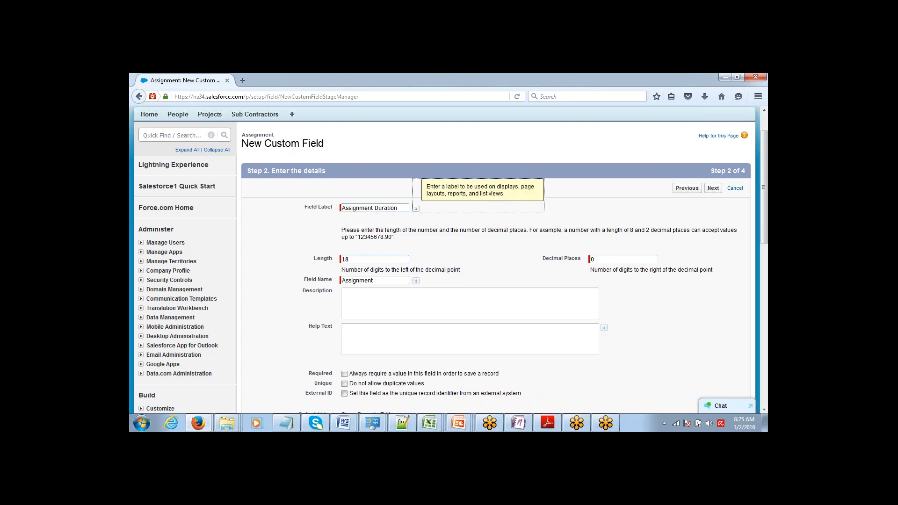
pyautogui.click(718, 190)
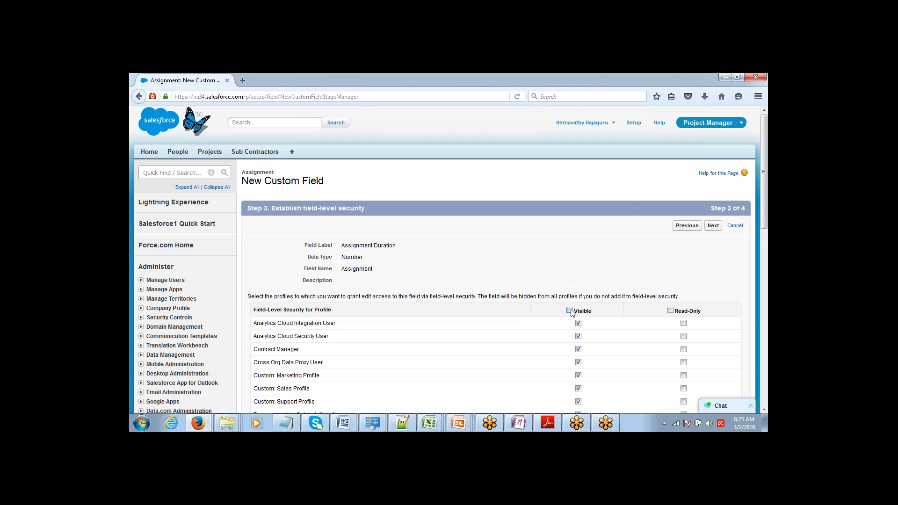
pyautogui.click(569, 310)
pyautogui.click(715, 225)
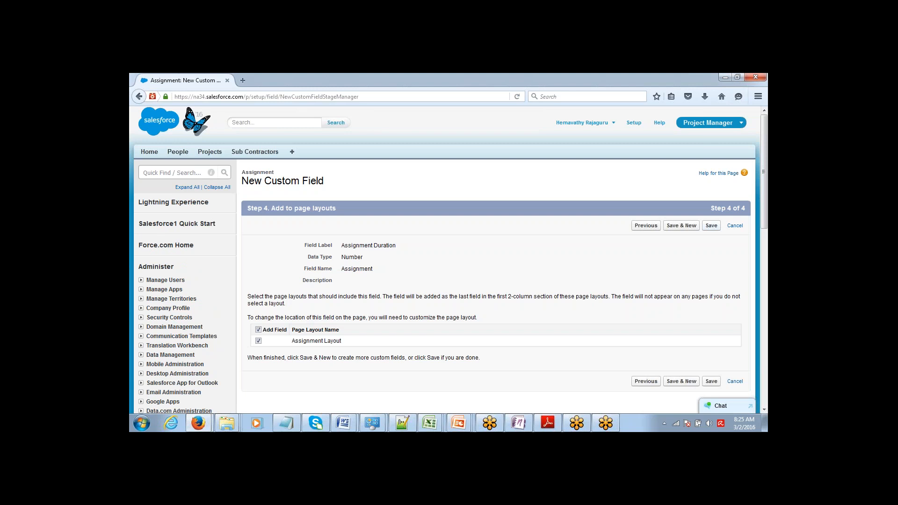
pyautogui.click(710, 225)
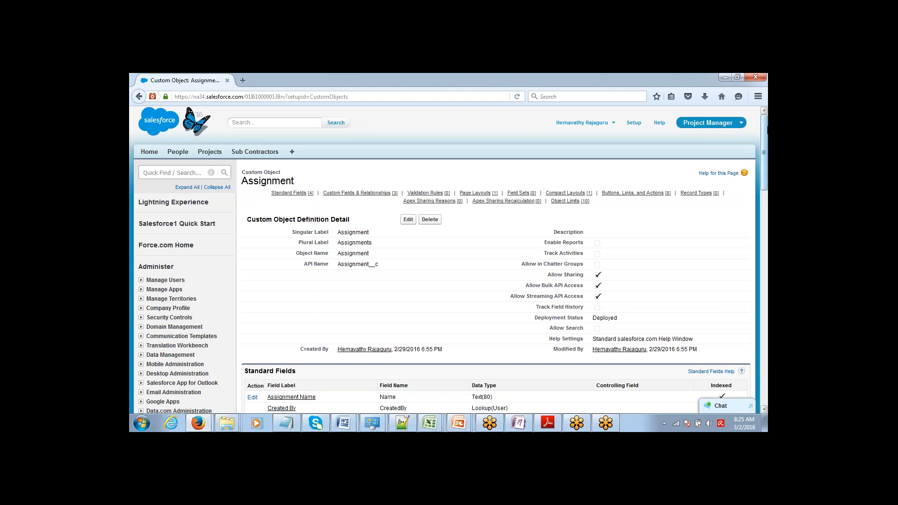
# Find the Assignment Duration field, then open the Lookup(Project) field's definition page
pyautogui.moveTo(763, 131); pyautogui.dragTo(760, 188)
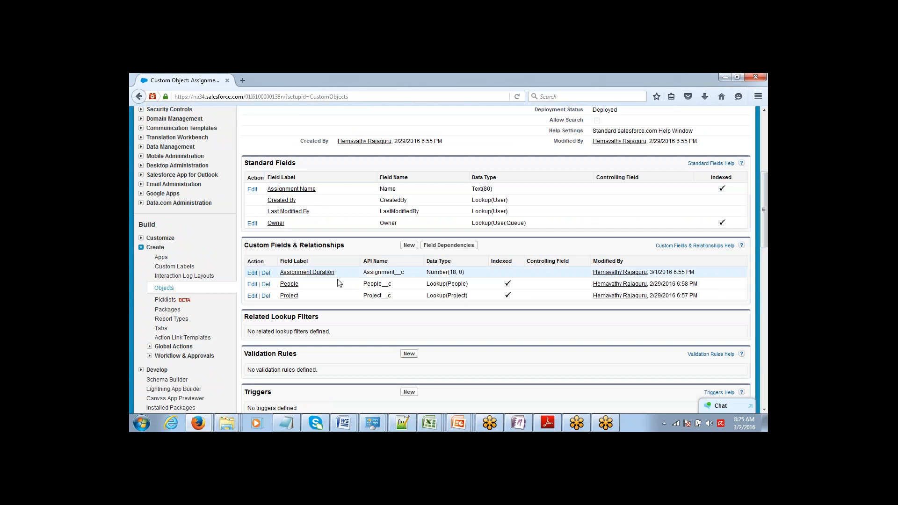
pyautogui.moveTo(306, 272); pyautogui.dragTo(280, 273)
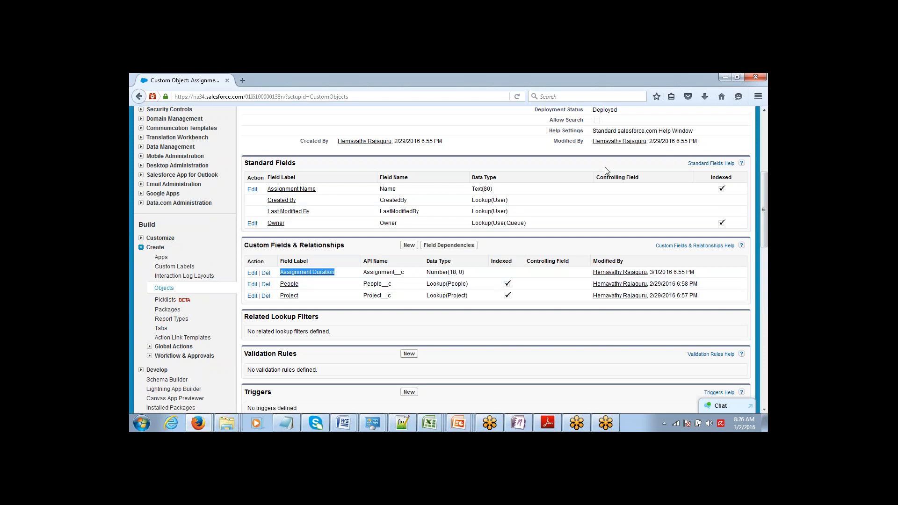
pyautogui.click(304, 310)
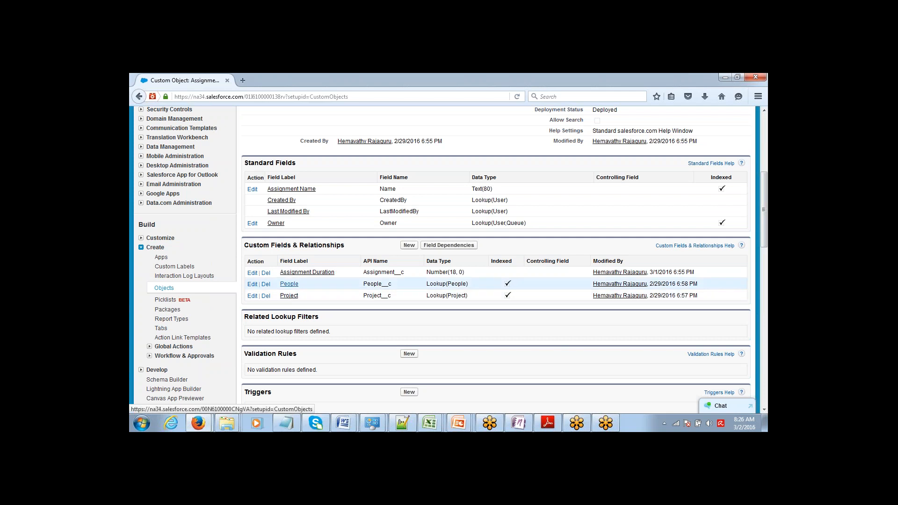
pyautogui.tripleClick(434, 294)
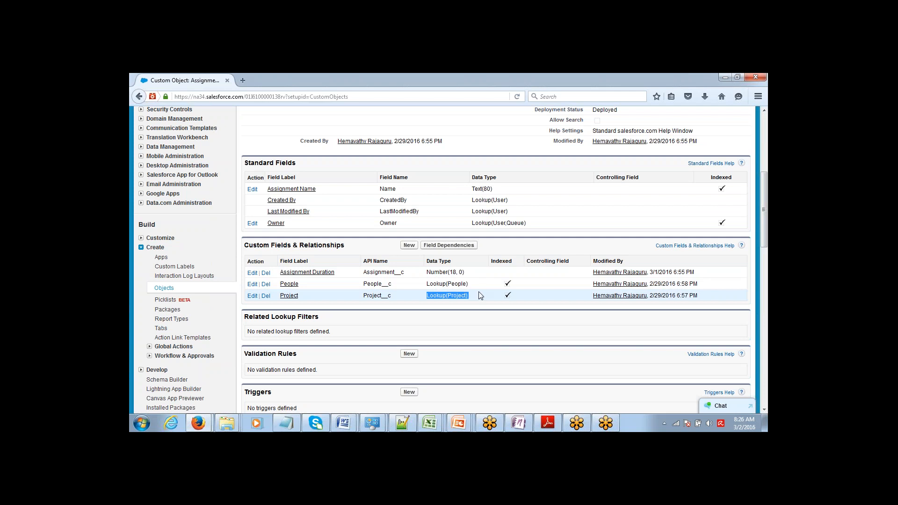
pyautogui.click(286, 297)
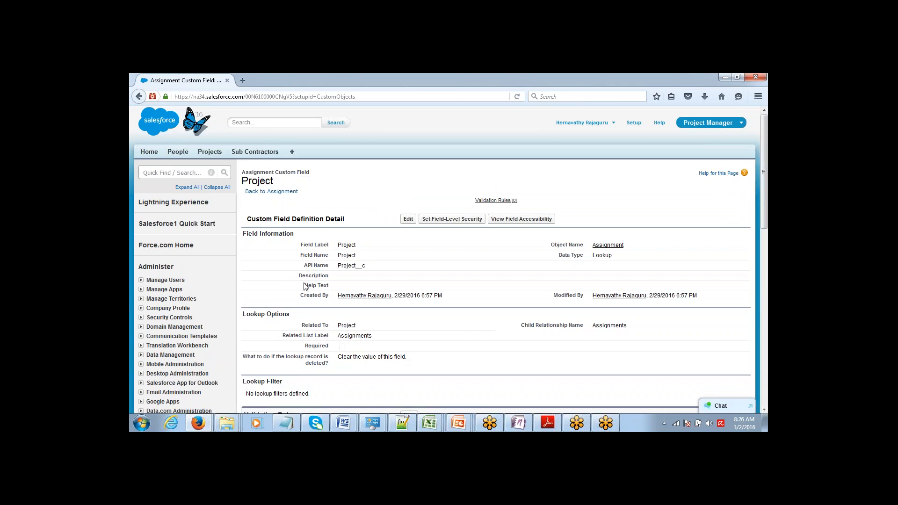
# Open the edit page for the Project lookup field, reloading it when it stalls
pyautogui.click(407, 220)
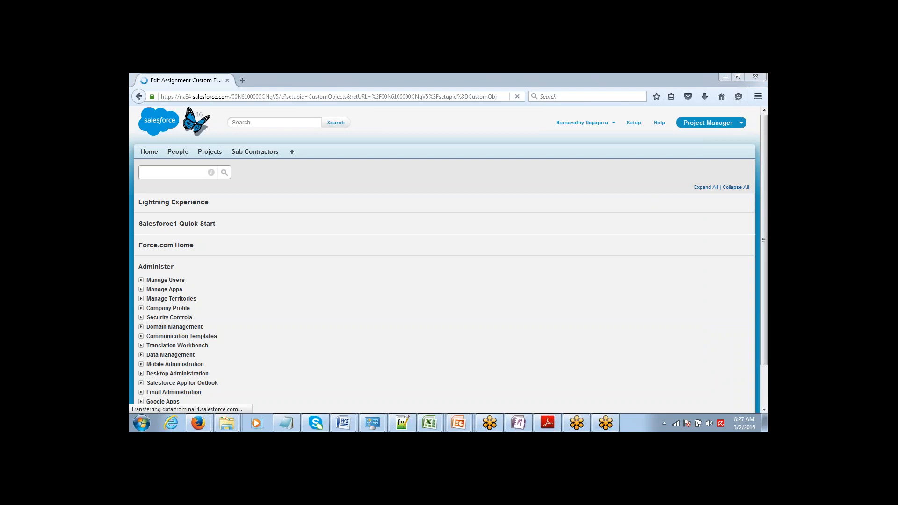
pyautogui.click(498, 96)
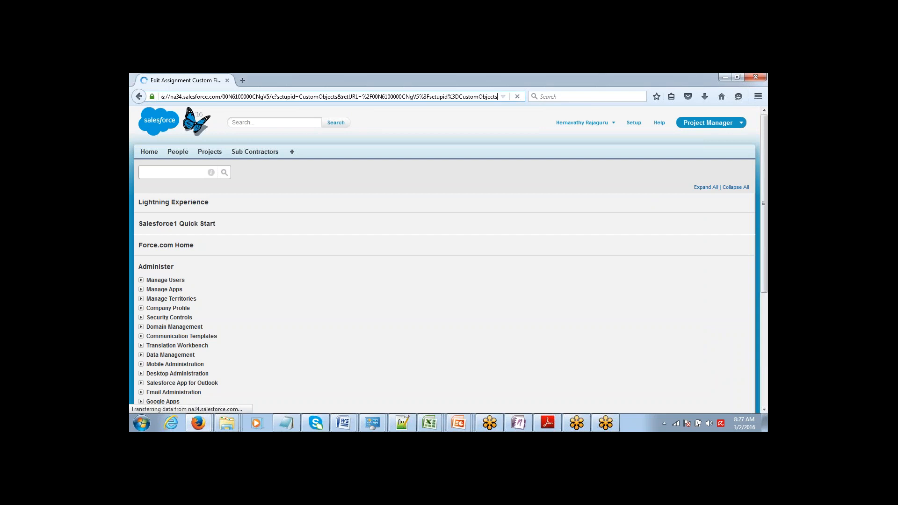
pyautogui.press('Return')
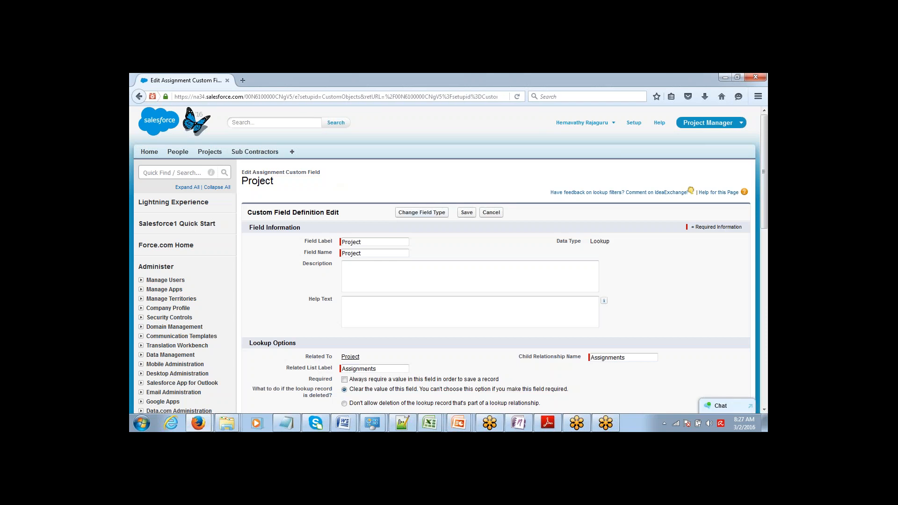
# Try changing the Project field to Master-Detail Relationship; it fails because Assignment records exist
pyautogui.click(421, 213)
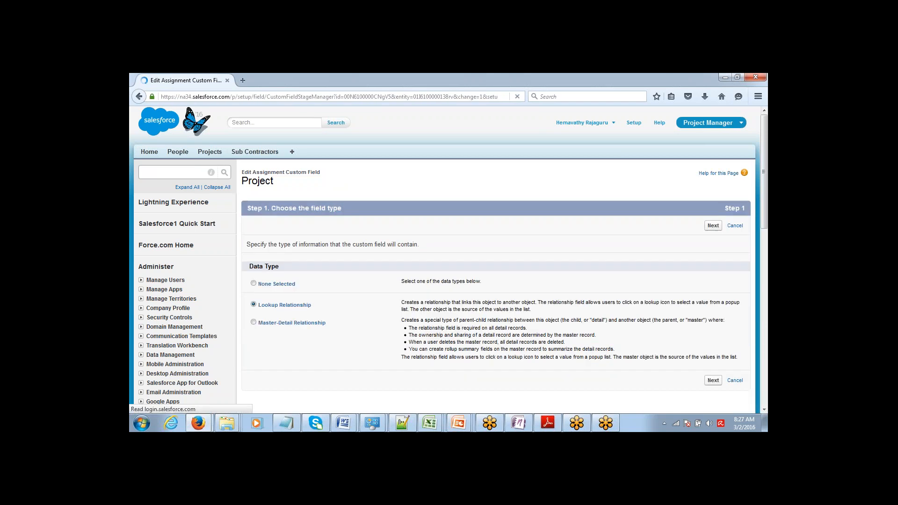
pyautogui.click(253, 322)
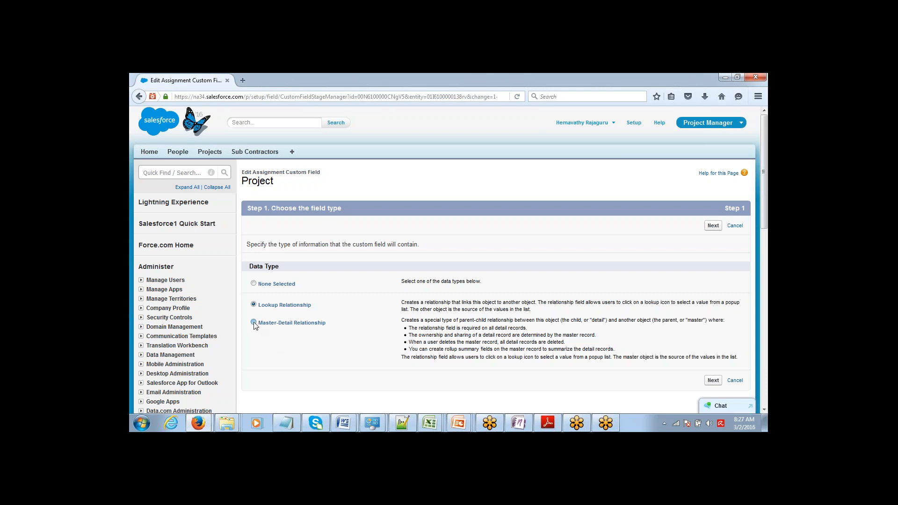
pyautogui.click(713, 225)
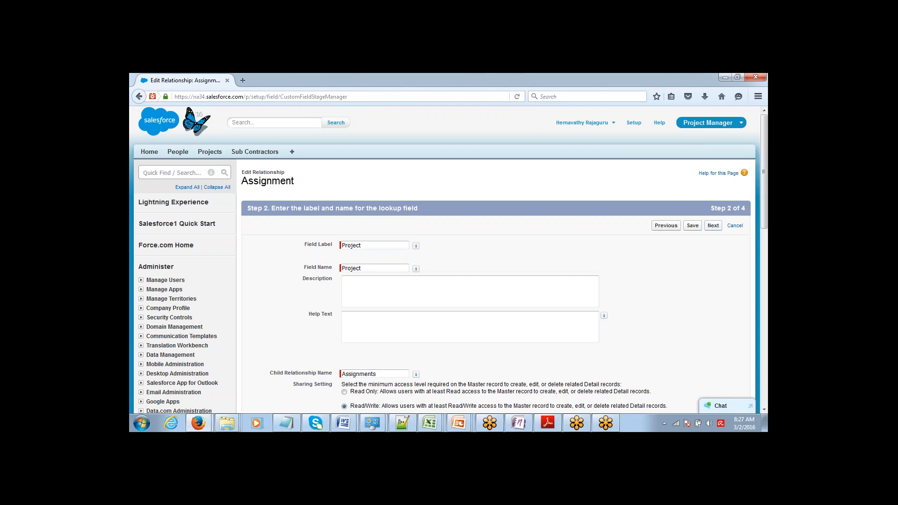
pyautogui.click(712, 225)
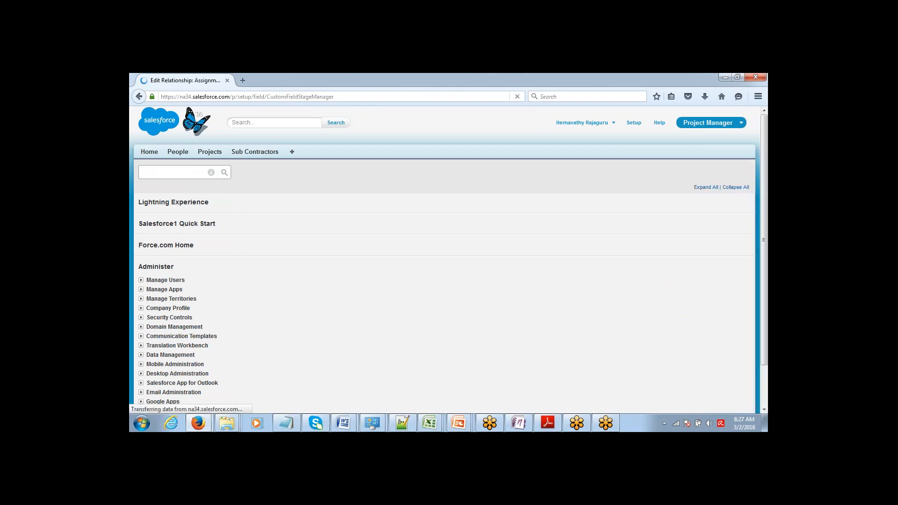
pyautogui.click(711, 225)
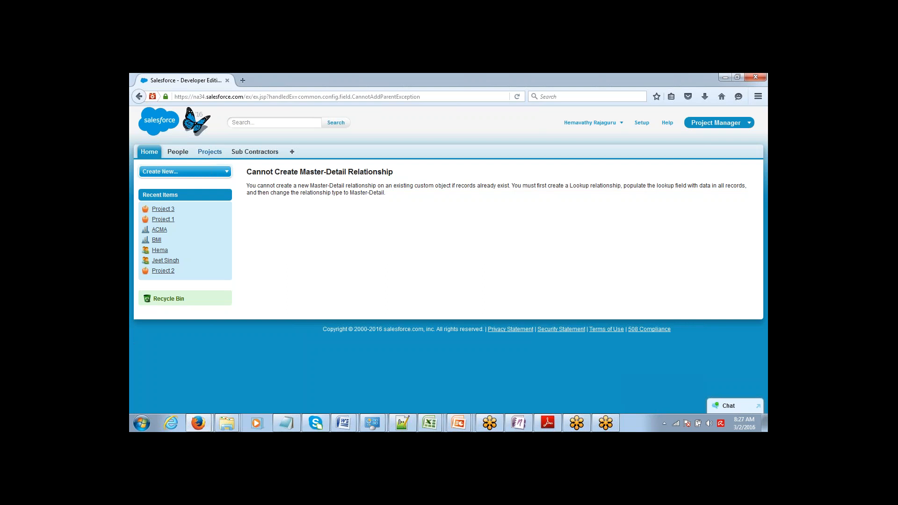
# Open Project 3 from Recent Projects and review its dates and related lists
pyautogui.click(210, 153)
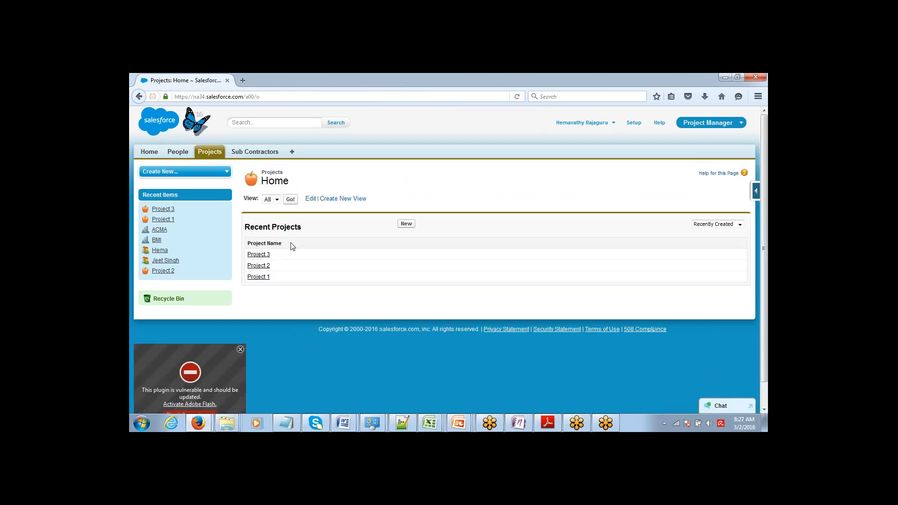
pyautogui.click(257, 256)
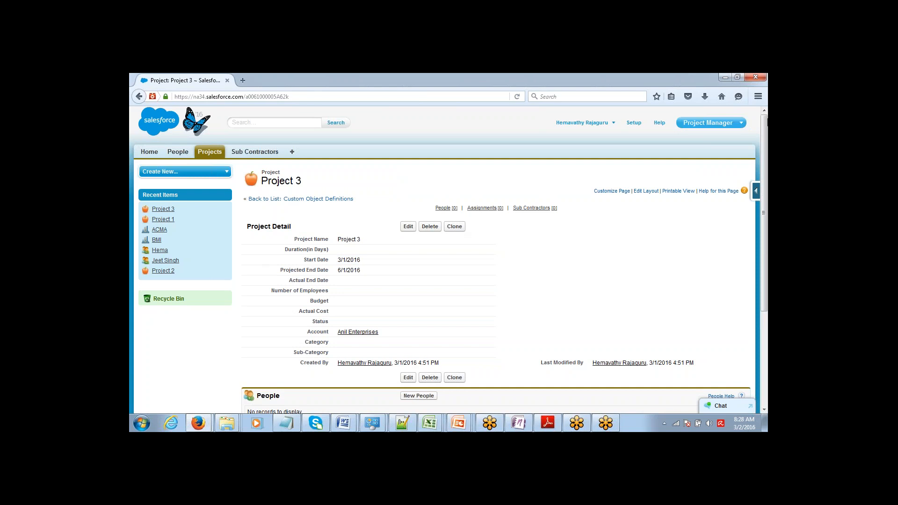
pyautogui.moveTo(762, 129); pyautogui.dragTo(762, 157)
pyautogui.scroll(-2, 754, 172)
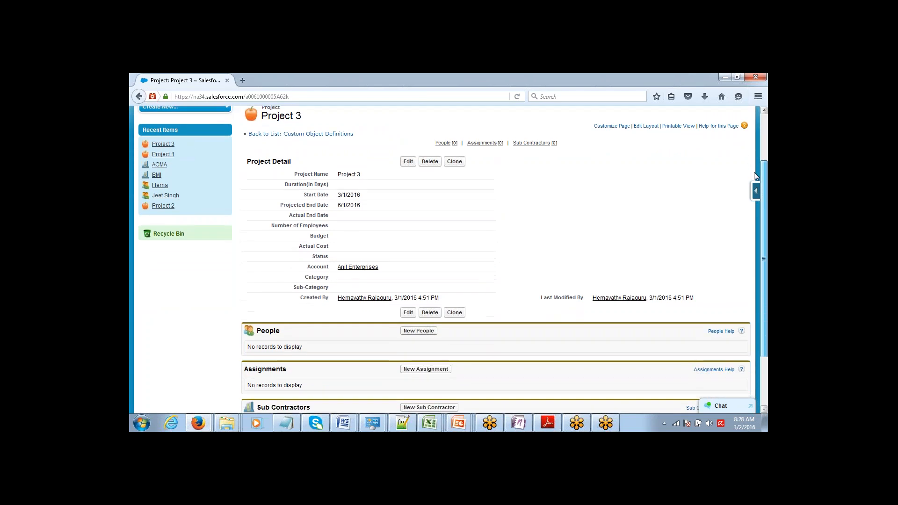
pyautogui.scroll(5, 762, 111)
pyautogui.scroll(-3, 754, 180)
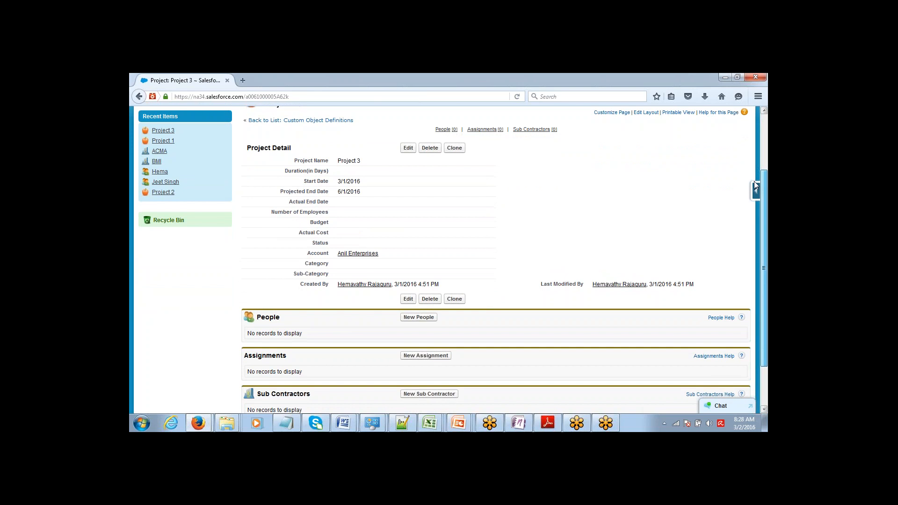
pyautogui.scroll(2, 759, 152)
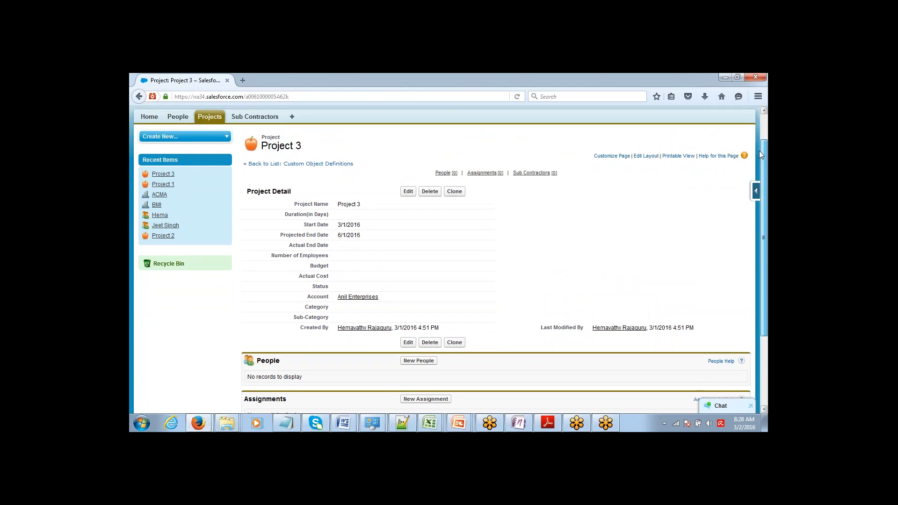
pyautogui.scroll(1, 760, 155)
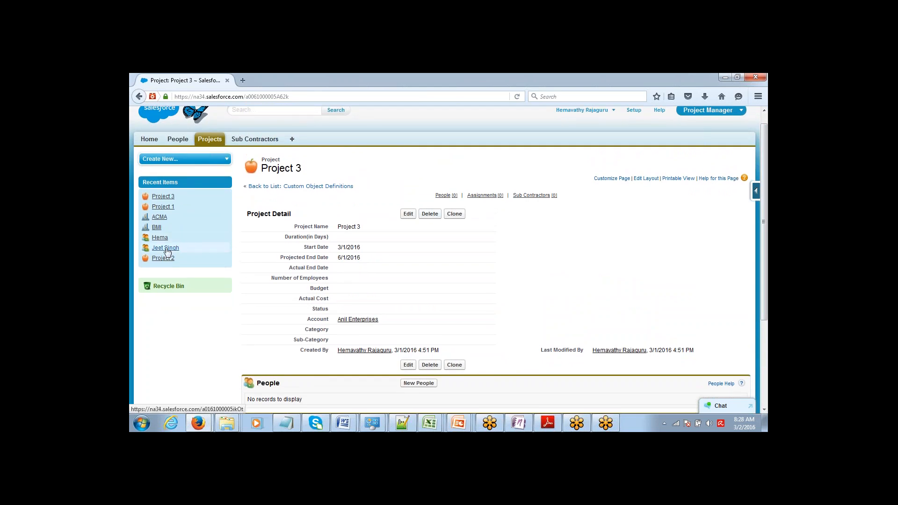
pyautogui.moveTo(167, 251)
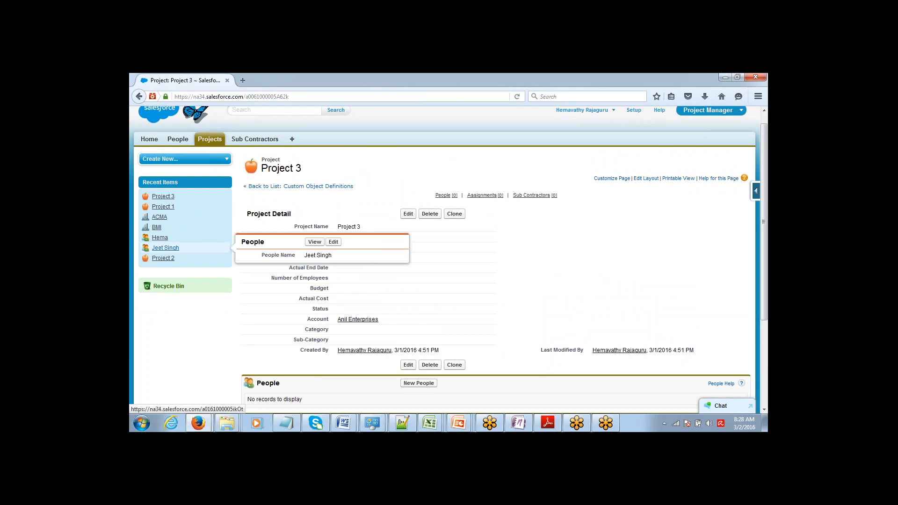
pyautogui.moveTo(157, 229)
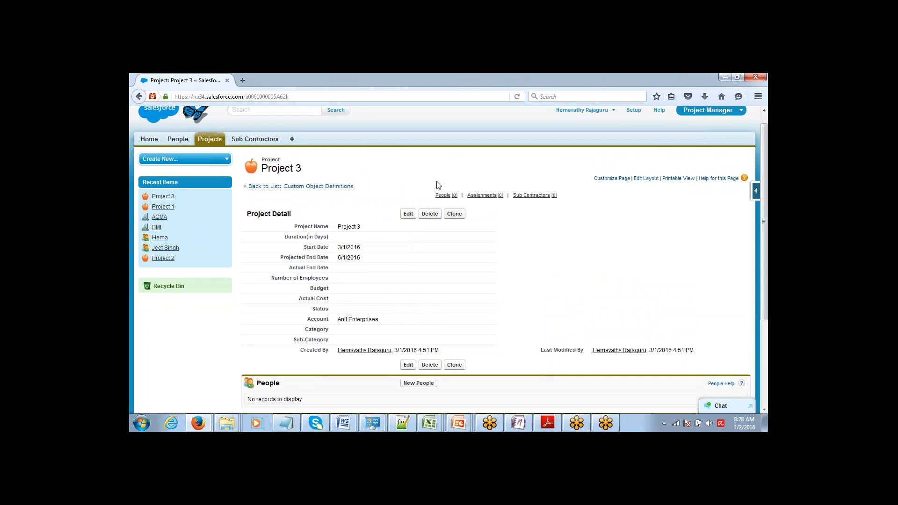
pyautogui.scroll(1, 448, 260)
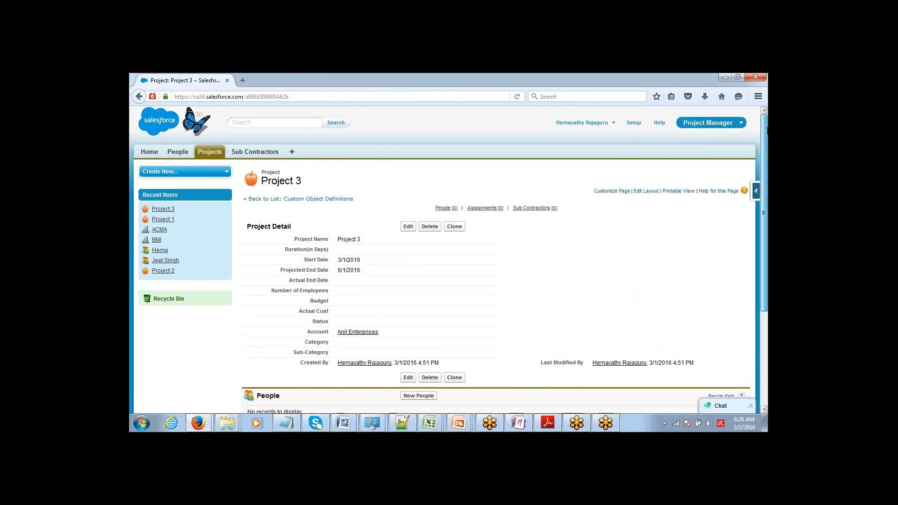
# From Setup, expand Build > Create and open the Custom Tabs page
pyautogui.click(634, 123)
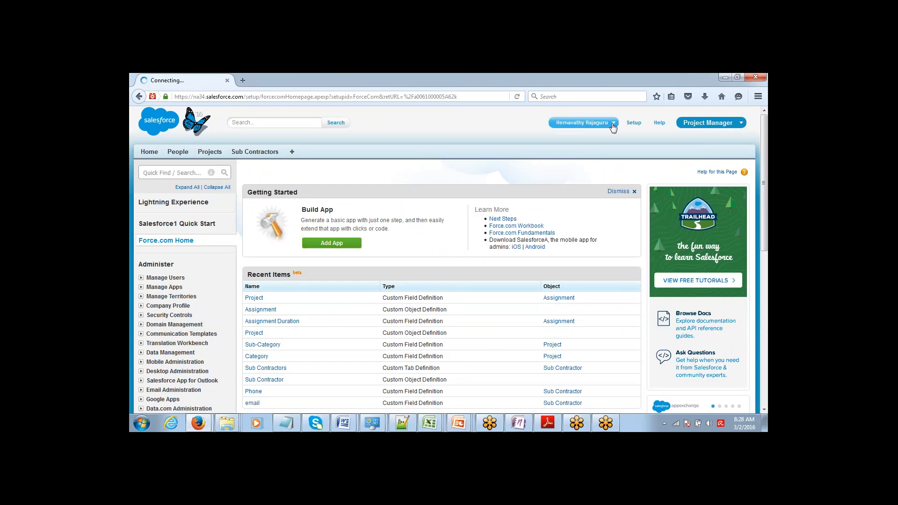
pyautogui.scroll(-1, 622, 133)
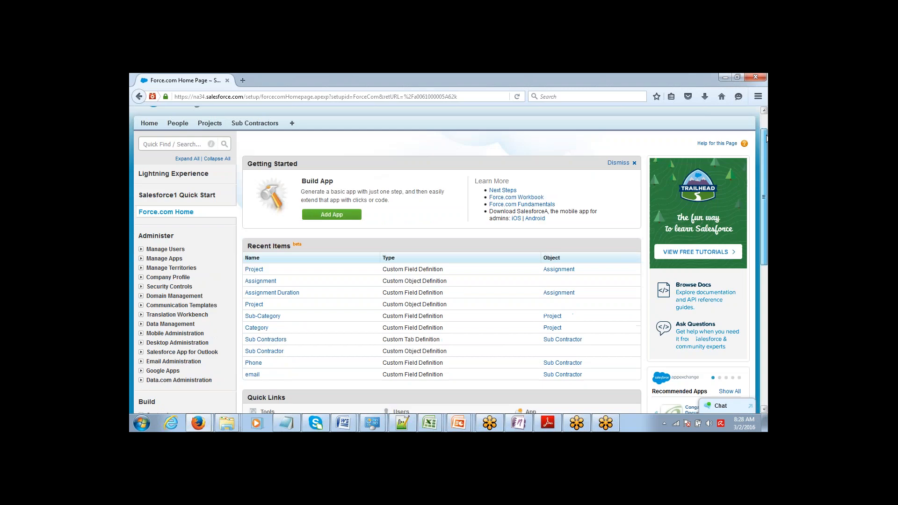
pyautogui.scroll(1, 622, 133)
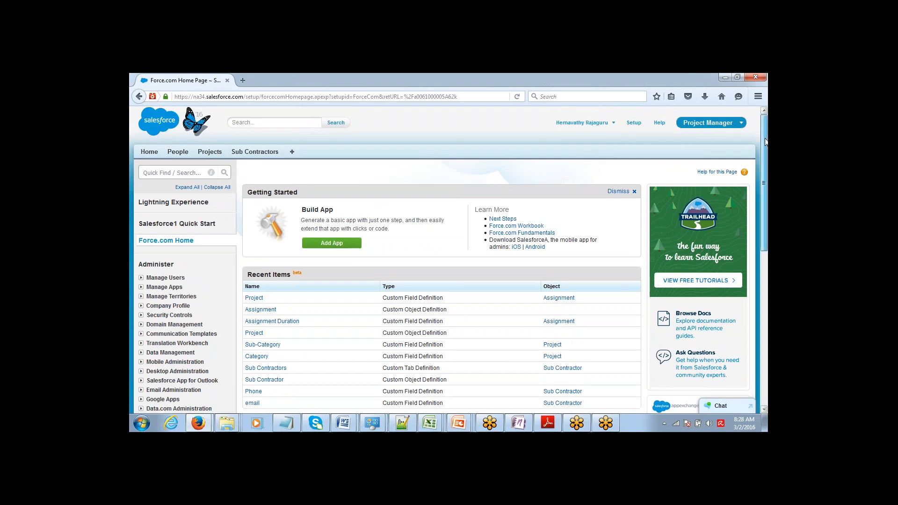
pyautogui.scroll(-6, 278, 270)
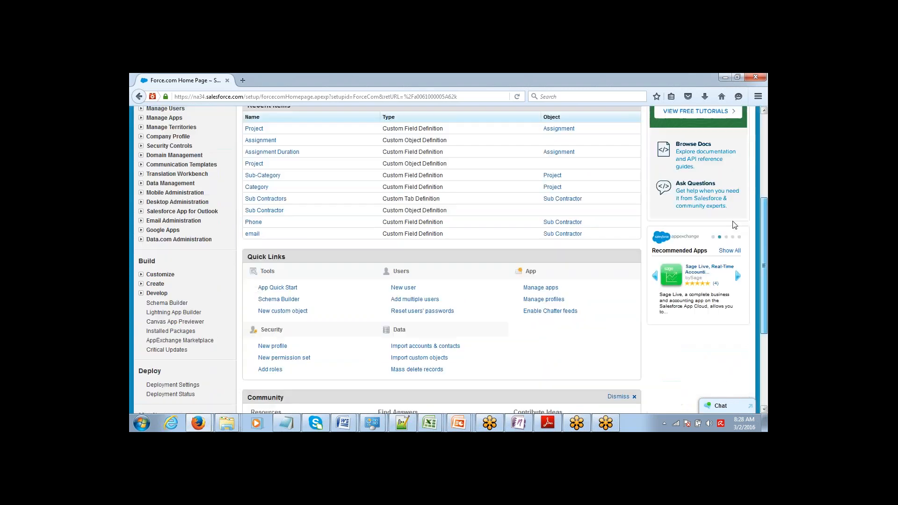
pyautogui.click(141, 284)
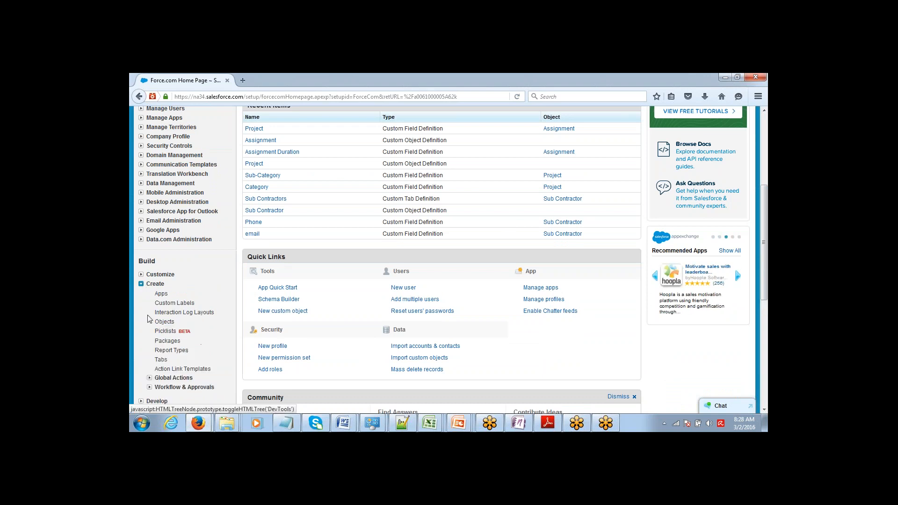
pyautogui.click(161, 360)
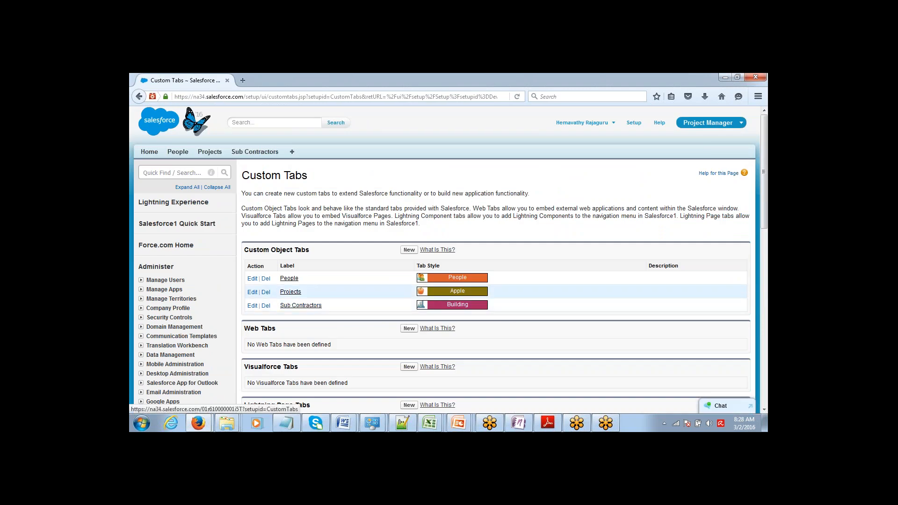
# Start a new custom object tab for Assignment with the Bottle tab style
pyautogui.click(409, 250)
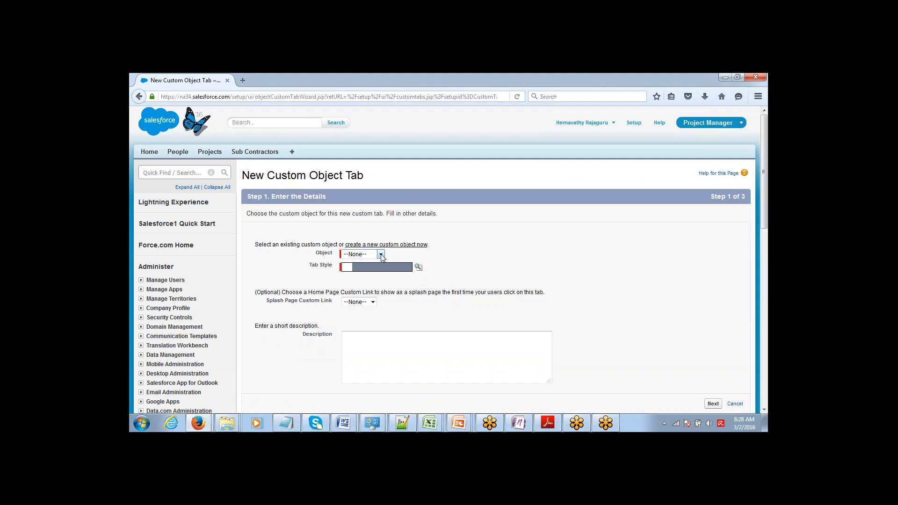
pyautogui.click(363, 254)
pyautogui.click(358, 269)
pyautogui.click(421, 270)
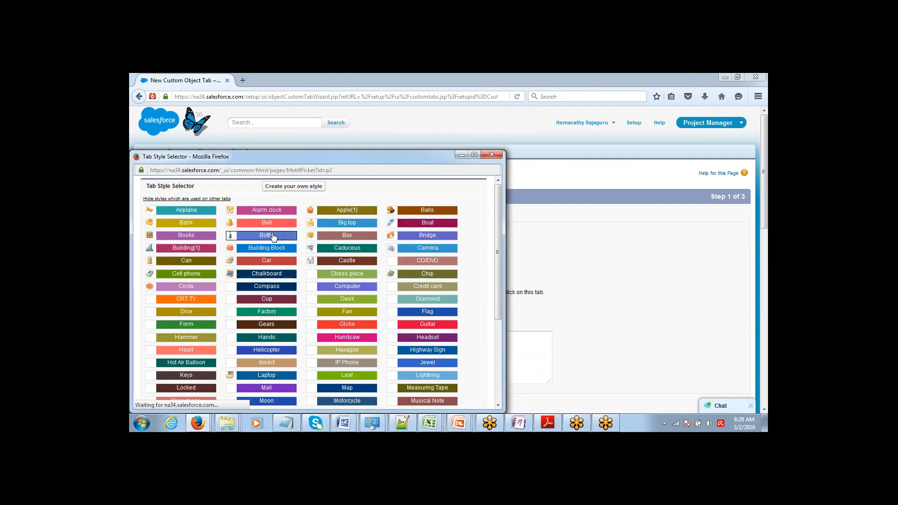
pyautogui.click(269, 236)
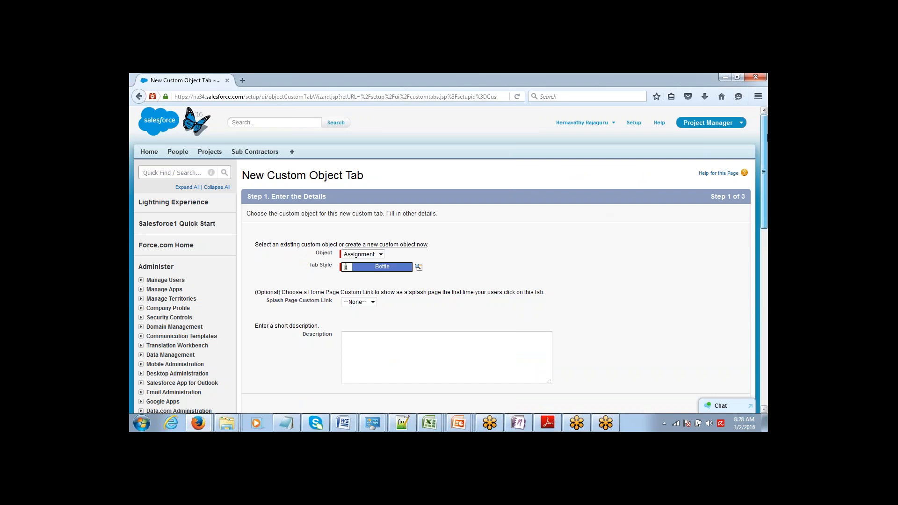
pyautogui.scroll(-4, 759, 170)
pyautogui.press('Return')
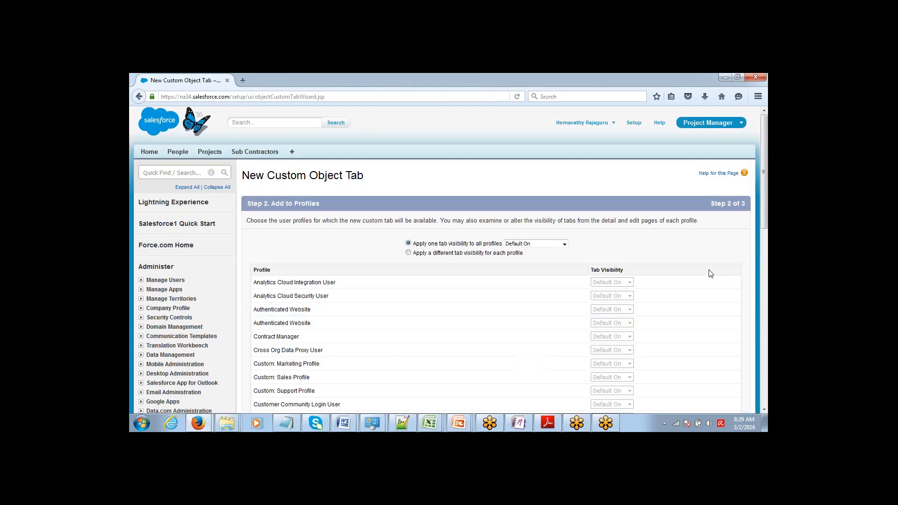
# Keep the default profile visibility, include the tab only in Project Manager, and save
pyautogui.scroll(-6, 747, 201)
pyautogui.scroll(-8, 747, 201)
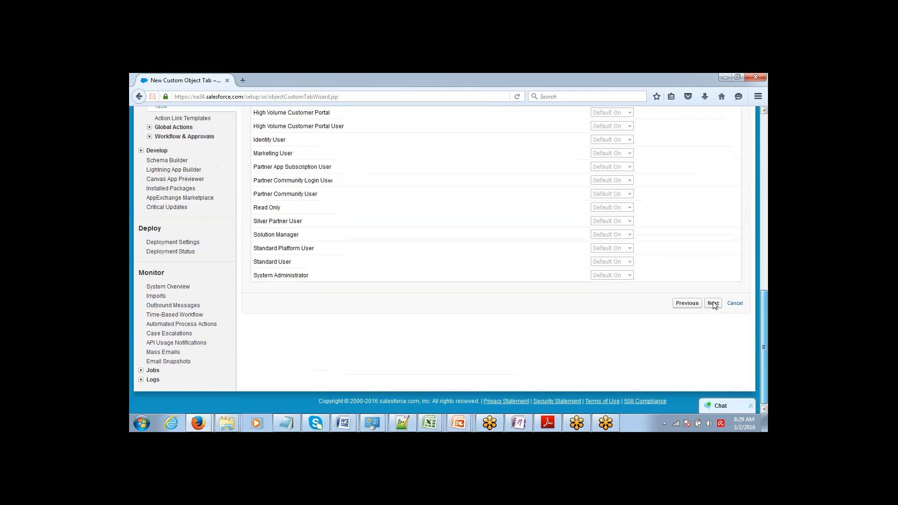
pyautogui.press('Return')
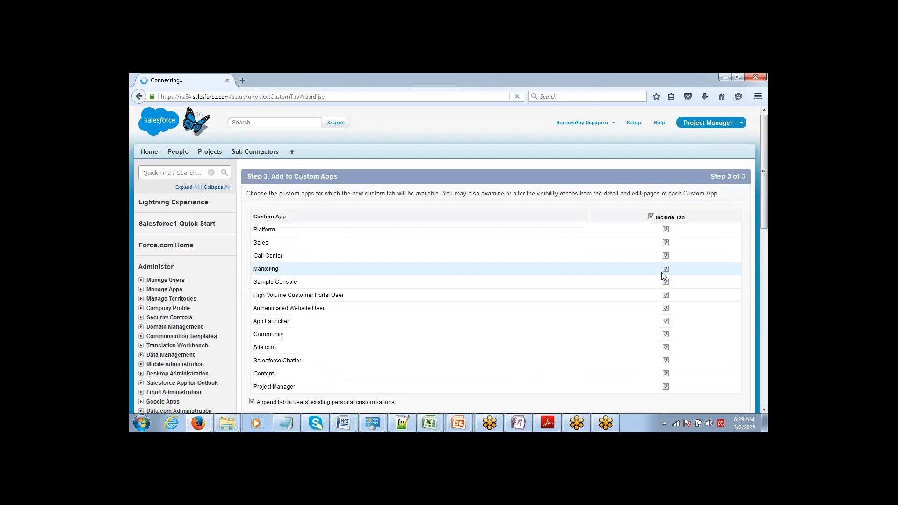
pyautogui.click(651, 217)
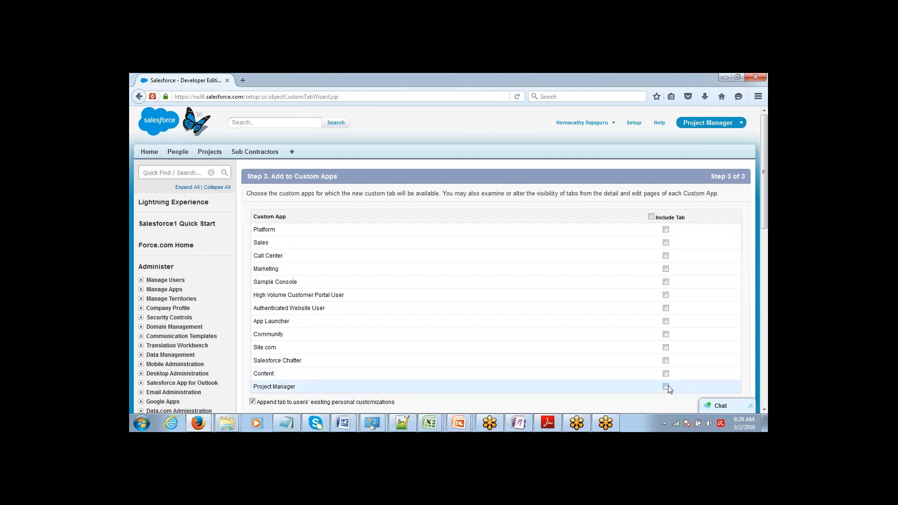
pyautogui.moveTo(763, 142); pyautogui.dragTo(736, 208)
pyautogui.click(711, 276)
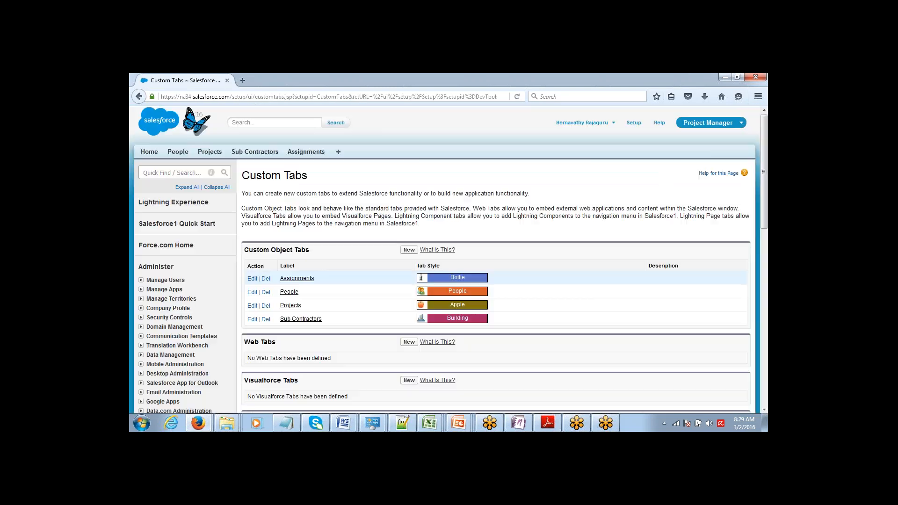
# Delete the first record in All Assignments and relist, leaving two assignments
pyautogui.click(306, 151)
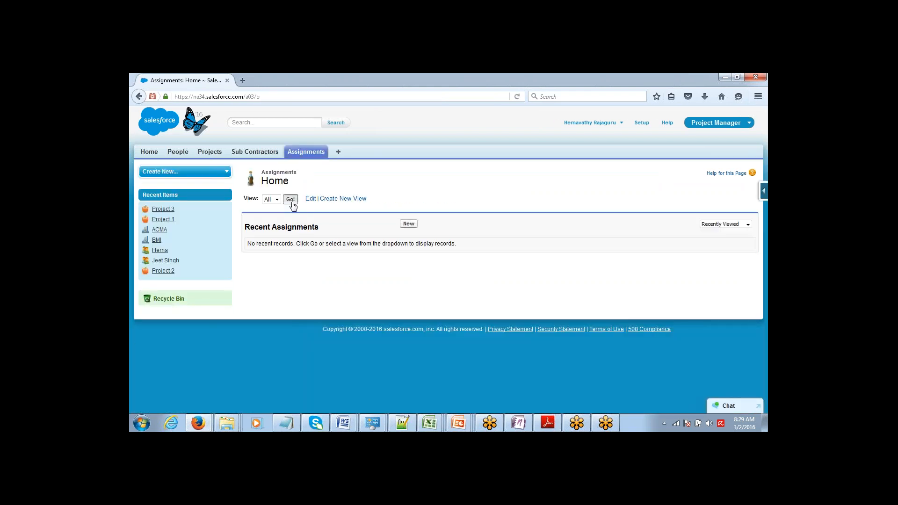
pyautogui.click(291, 200)
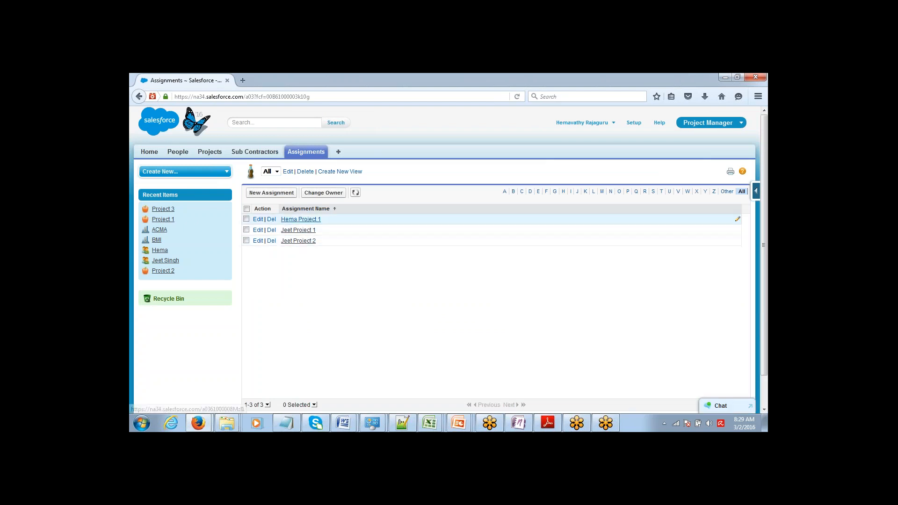
pyautogui.click(301, 221)
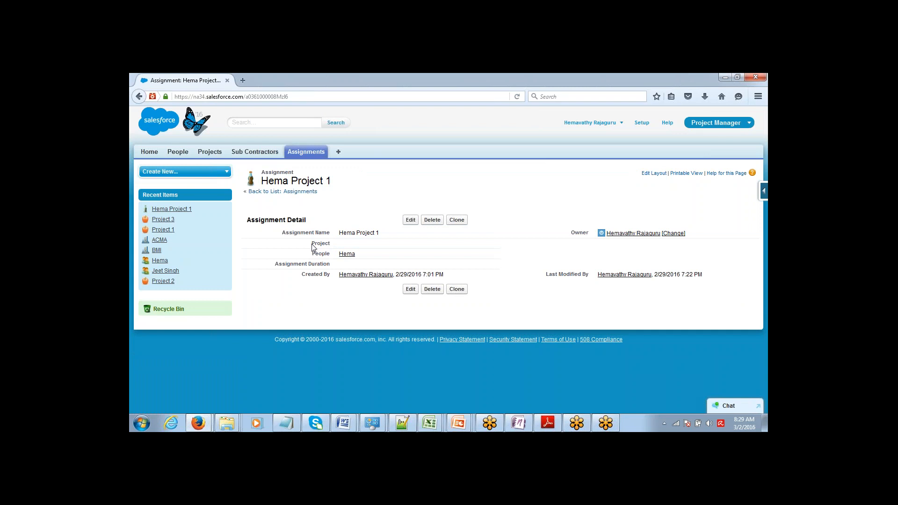
pyautogui.moveTo(332, 243); pyautogui.dragTo(311, 244)
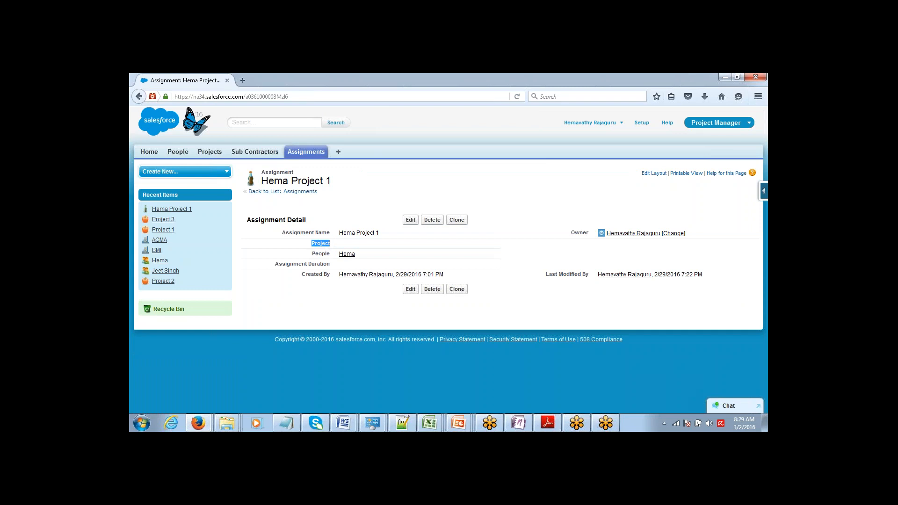
pyautogui.click(432, 220)
pyautogui.click(435, 239)
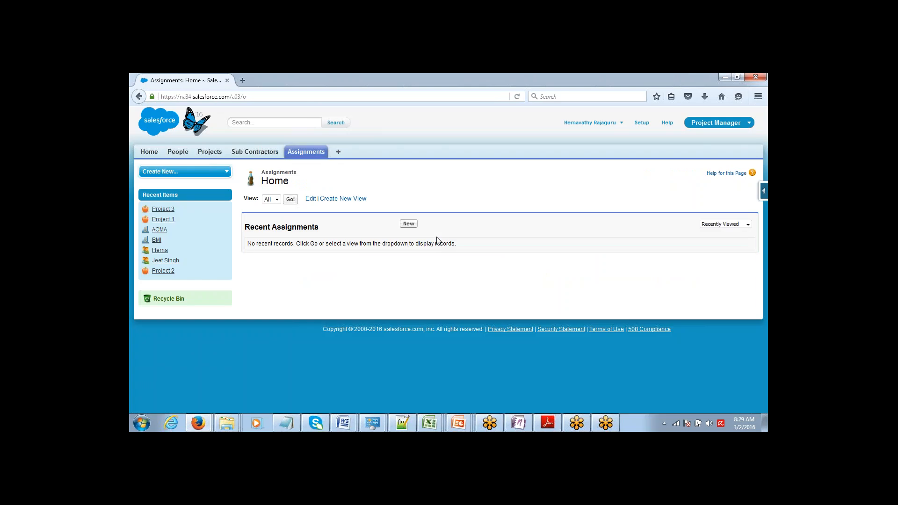
pyautogui.click(290, 198)
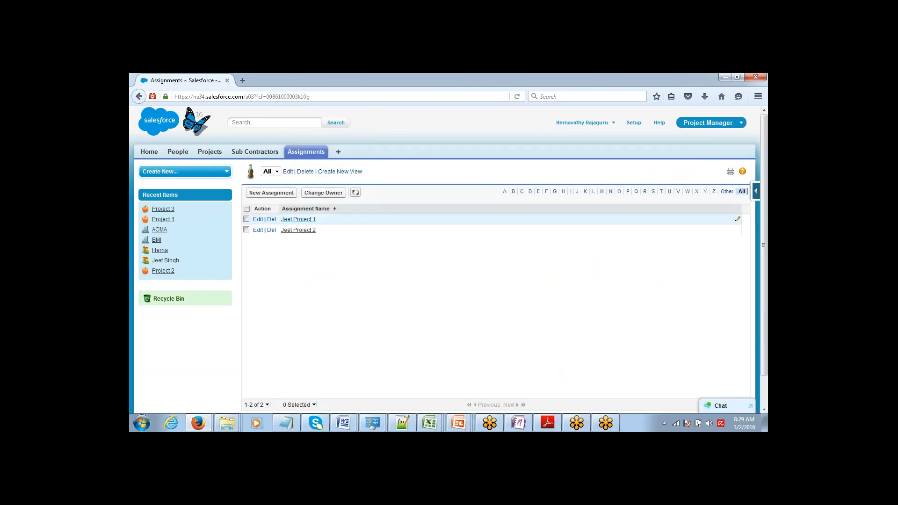
# Link the first remaining assignment's Project field to Project 1 and save
pyautogui.click(308, 220)
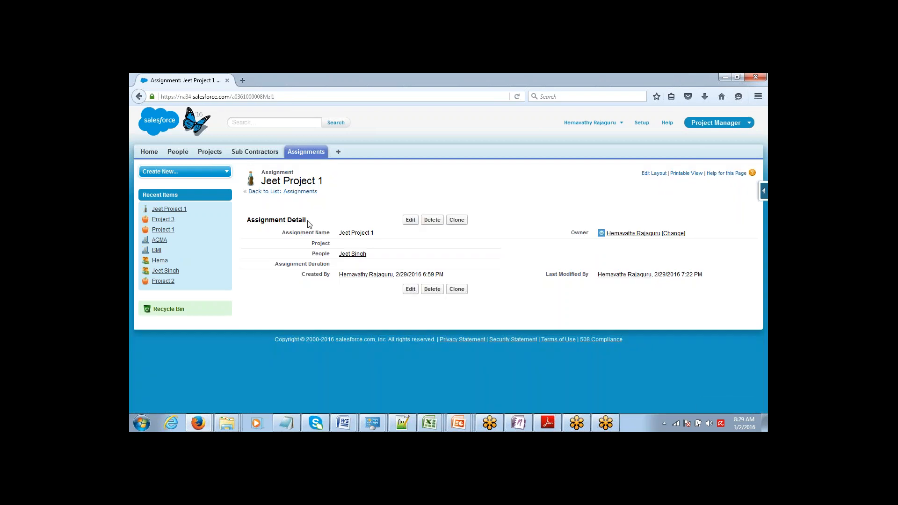
pyautogui.doubleClick(342, 245)
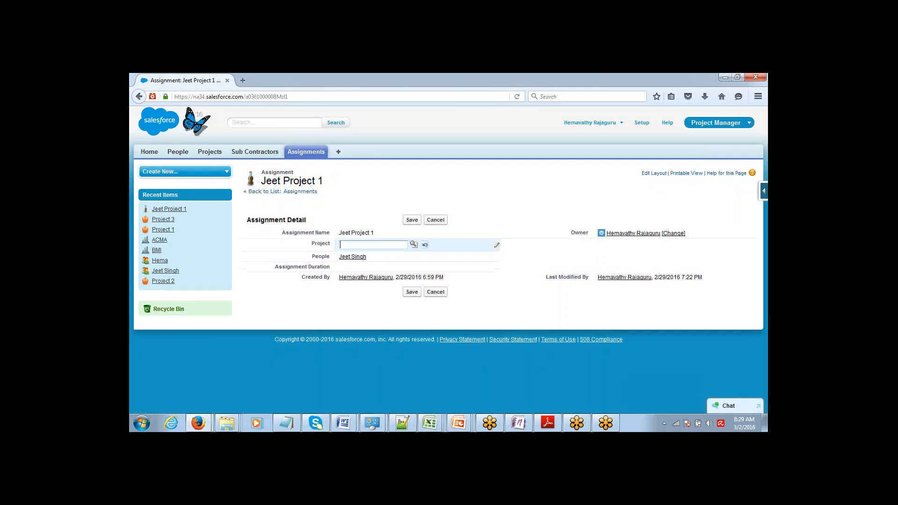
pyautogui.click(413, 245)
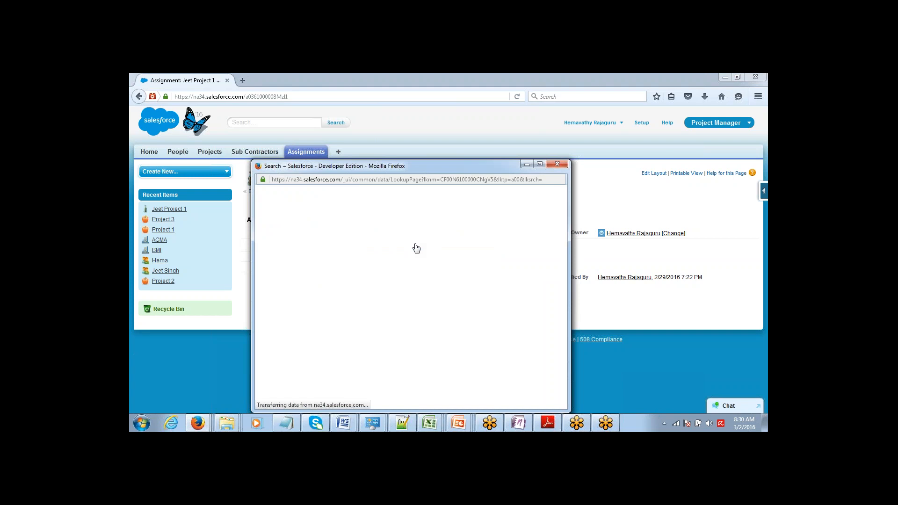
pyautogui.click(274, 289)
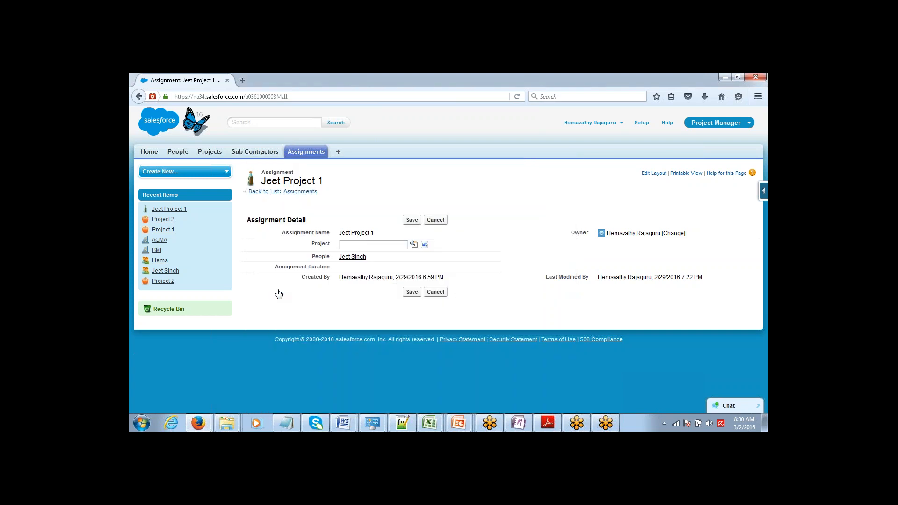
pyautogui.click(412, 220)
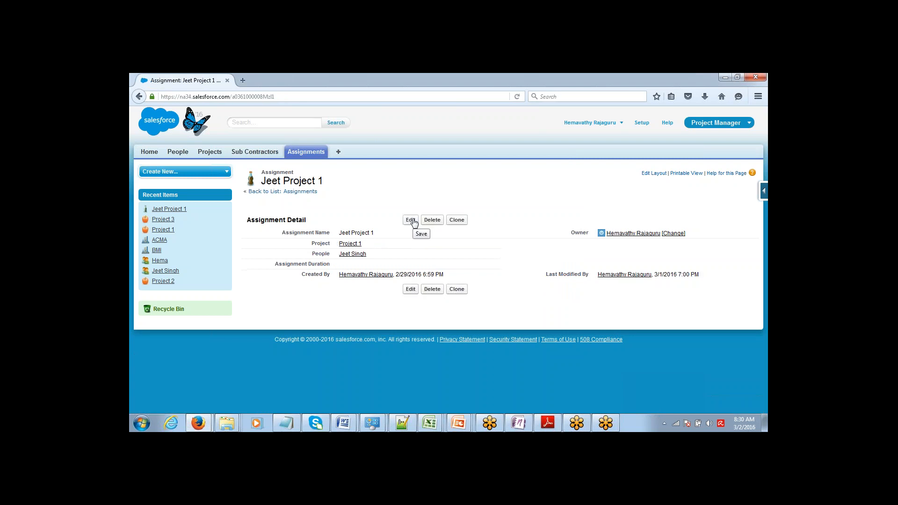
# Link the second remaining assignment from the full Assignments list to Project 1
pyautogui.click(312, 157)
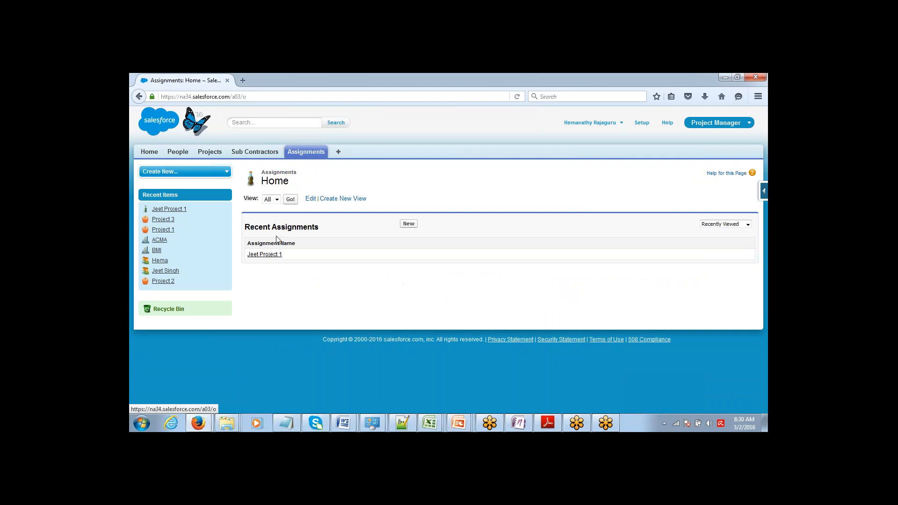
pyautogui.click(290, 200)
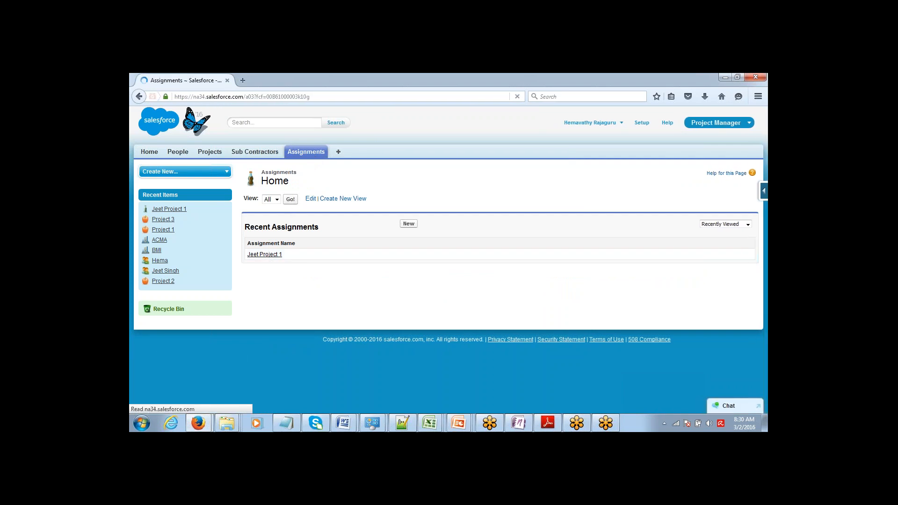
pyautogui.click(294, 230)
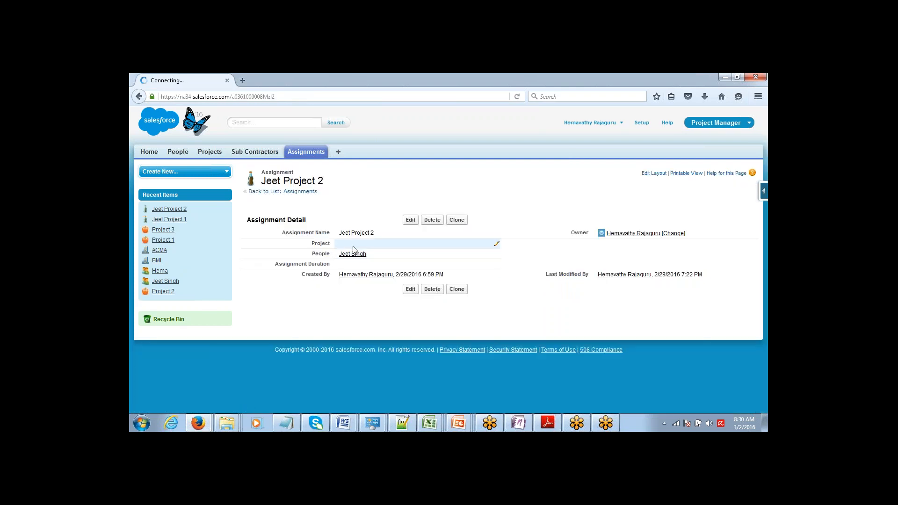
pyautogui.doubleClick(412, 244)
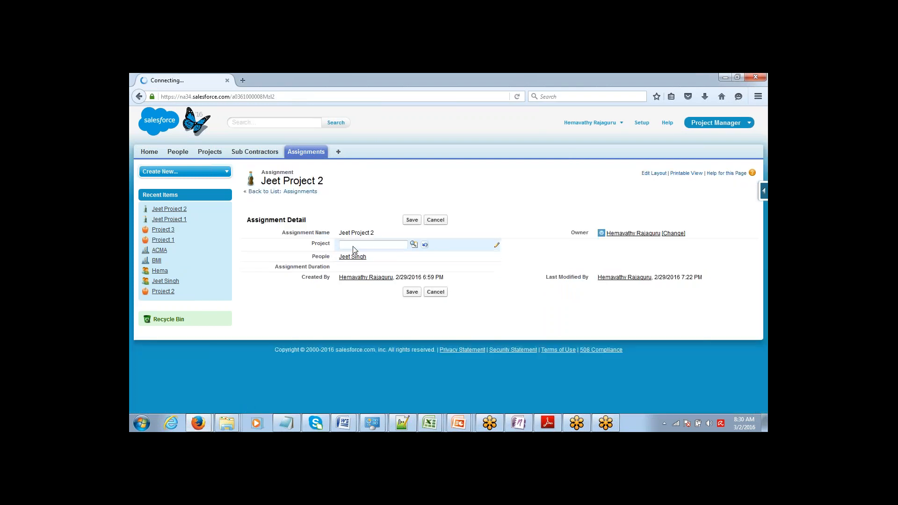
pyautogui.click(413, 245)
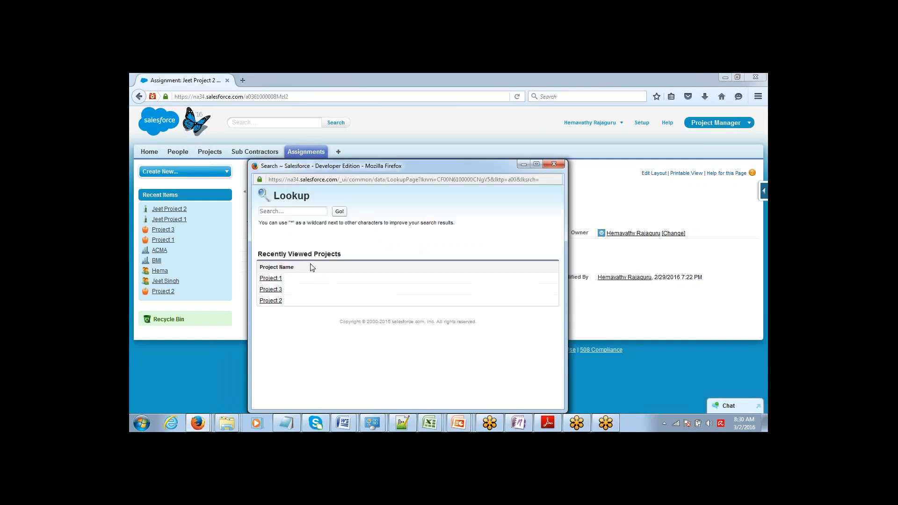
pyautogui.click(271, 279)
pyautogui.click(415, 220)
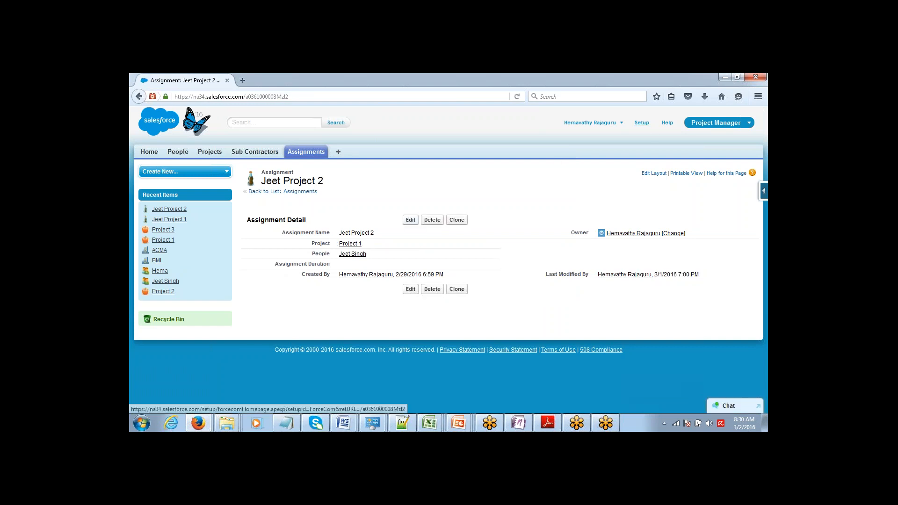
pyautogui.click(642, 123)
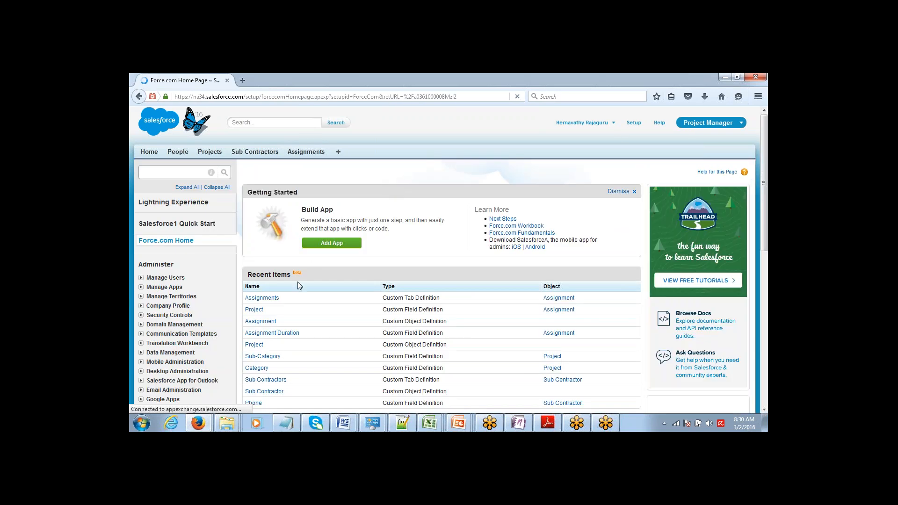
# Go through Setup to the Custom Objects list under Build > Create > Objects
pyautogui.click(269, 299)
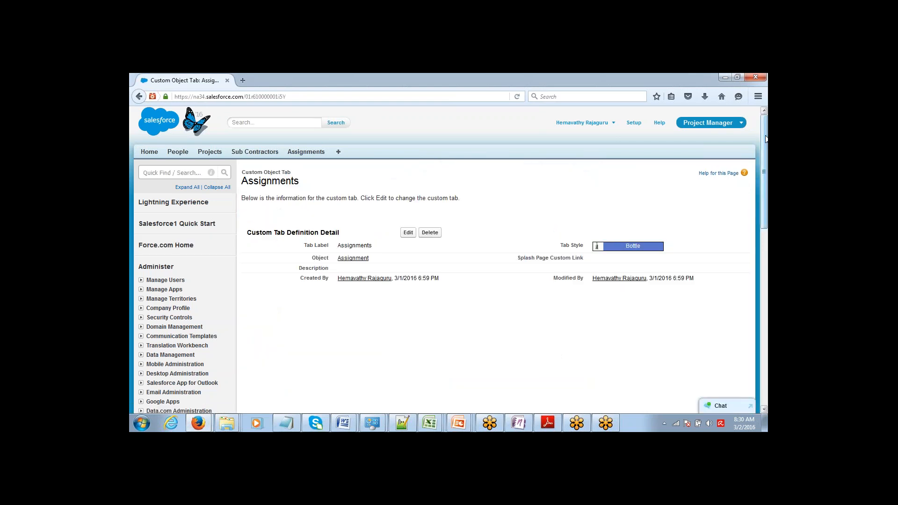
pyautogui.moveTo(766, 138); pyautogui.dragTo(744, 195)
pyautogui.scroll(5, 744, 190)
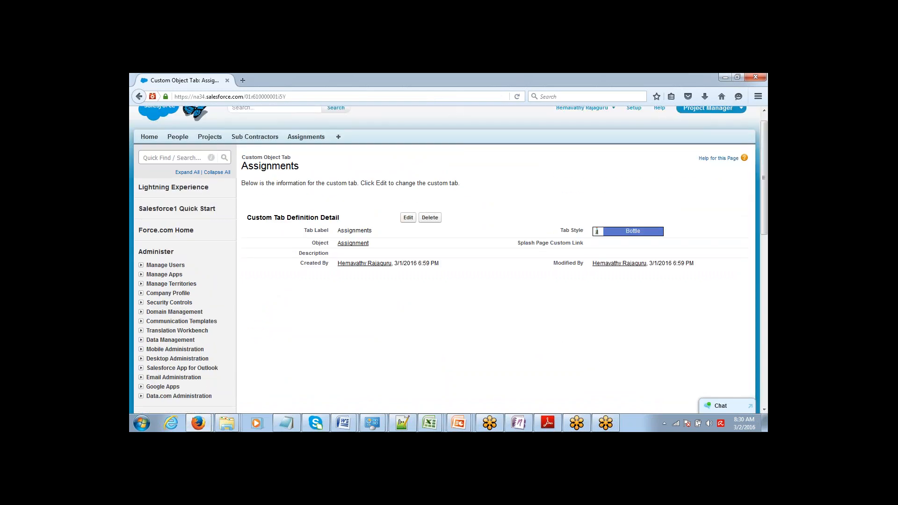
pyautogui.click(635, 108)
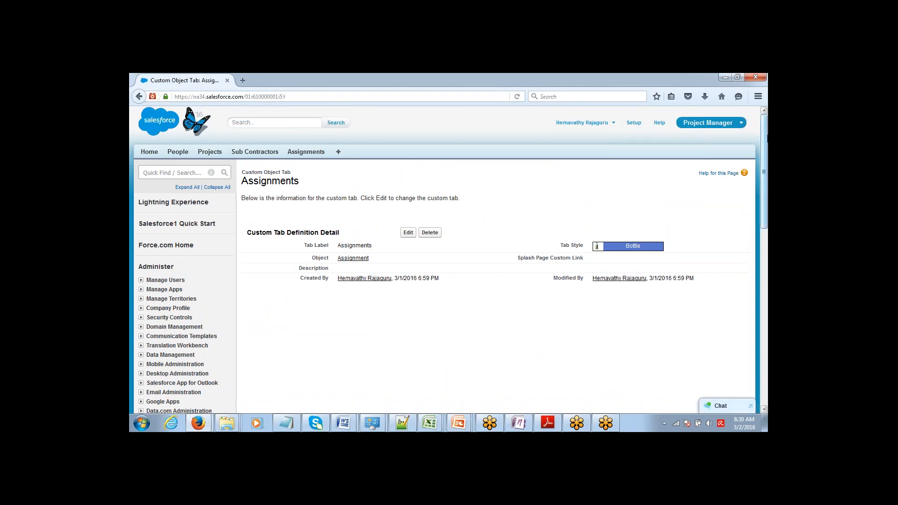
pyautogui.scroll(-5, 753, 193)
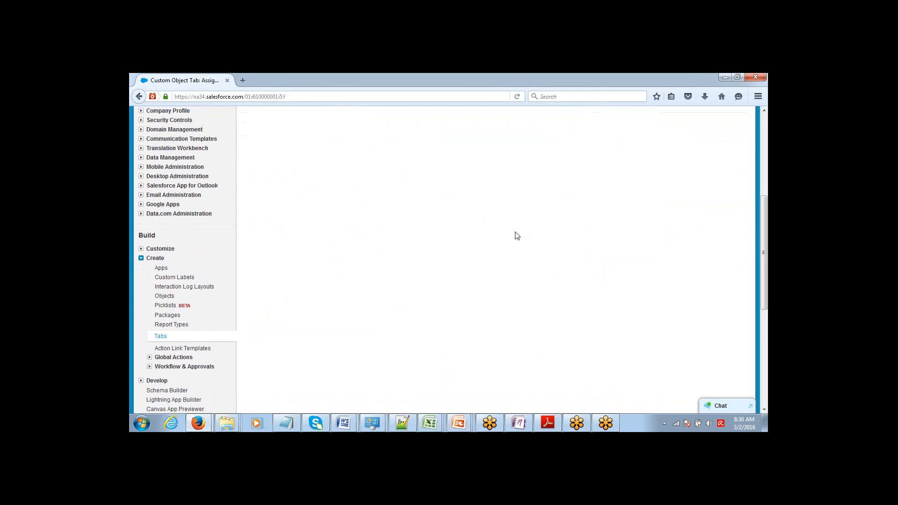
pyautogui.click(164, 297)
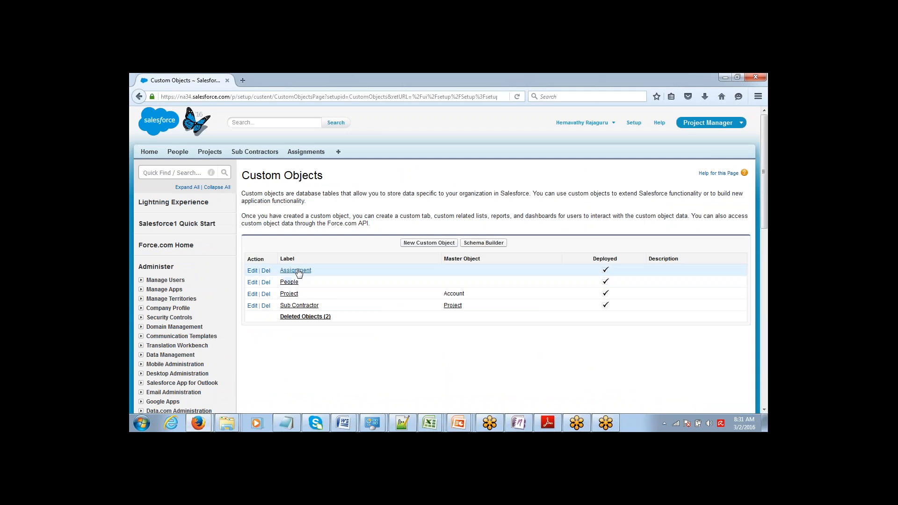
# Convert Assignment's Project lookup field to a Master-Detail Relationship with Project and save
pyautogui.click(298, 272)
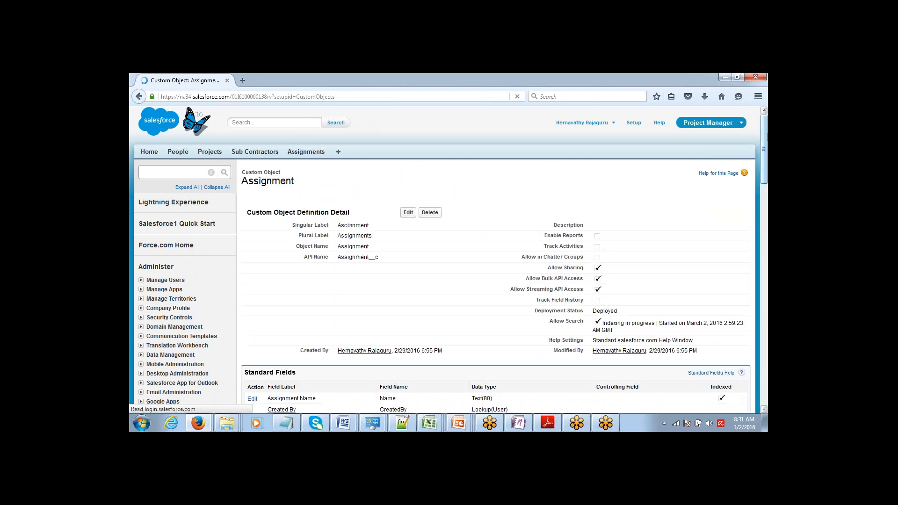
pyautogui.scroll(-5, 767, 137)
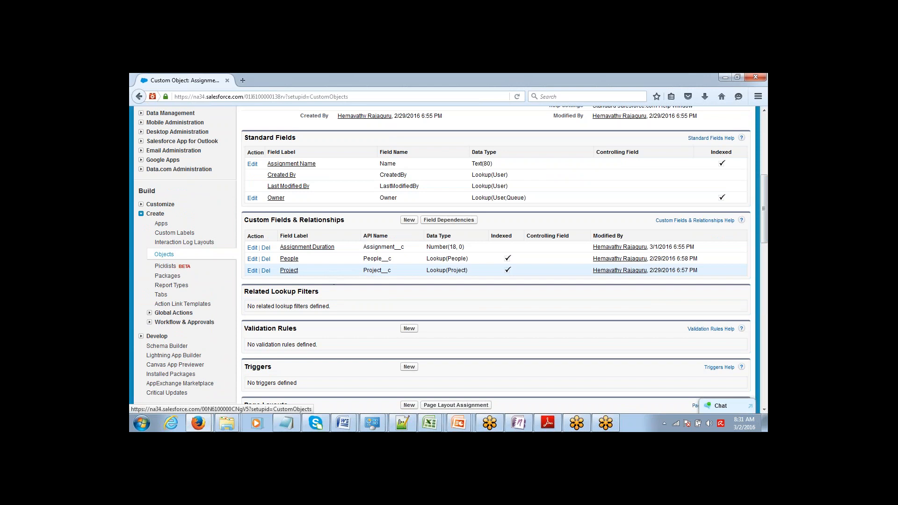
pyautogui.click(253, 272)
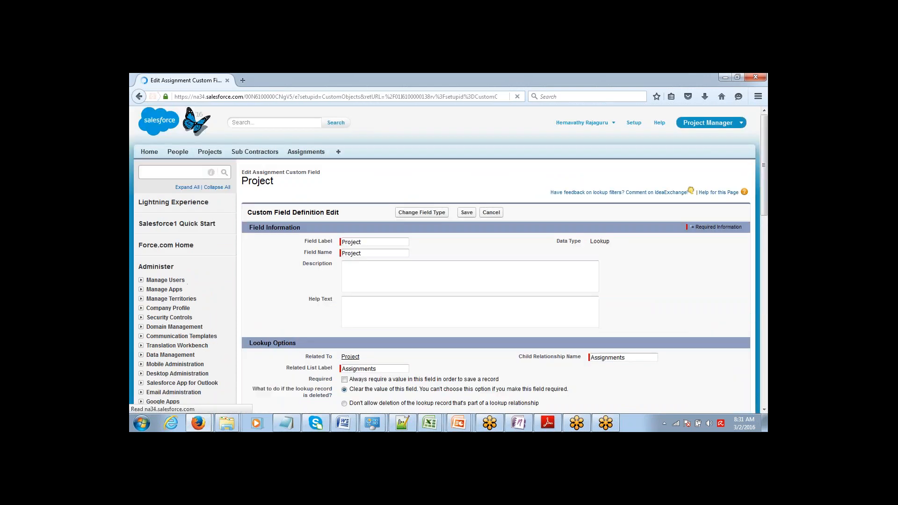
pyautogui.click(418, 214)
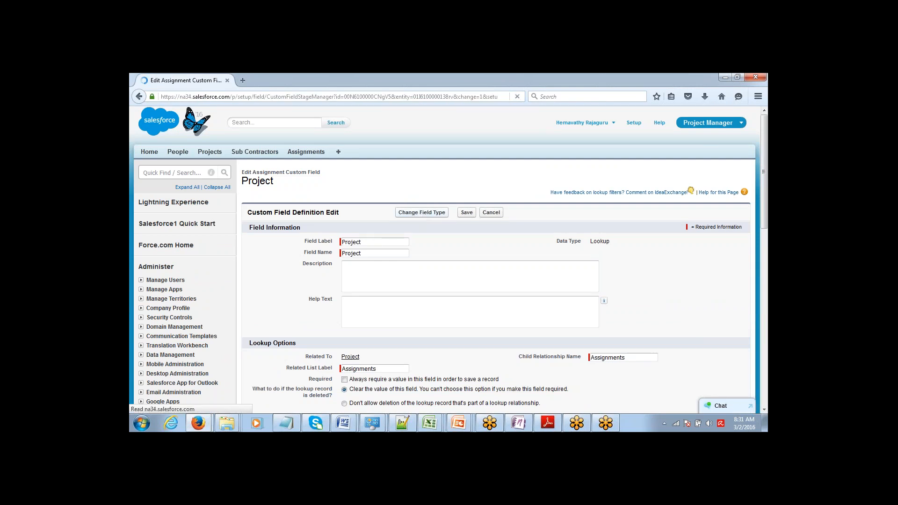
pyautogui.click(254, 322)
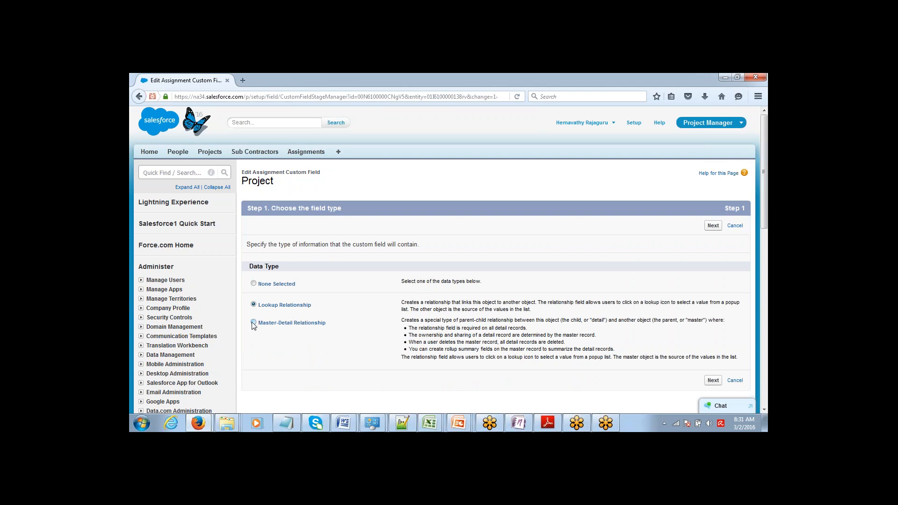
pyautogui.click(713, 226)
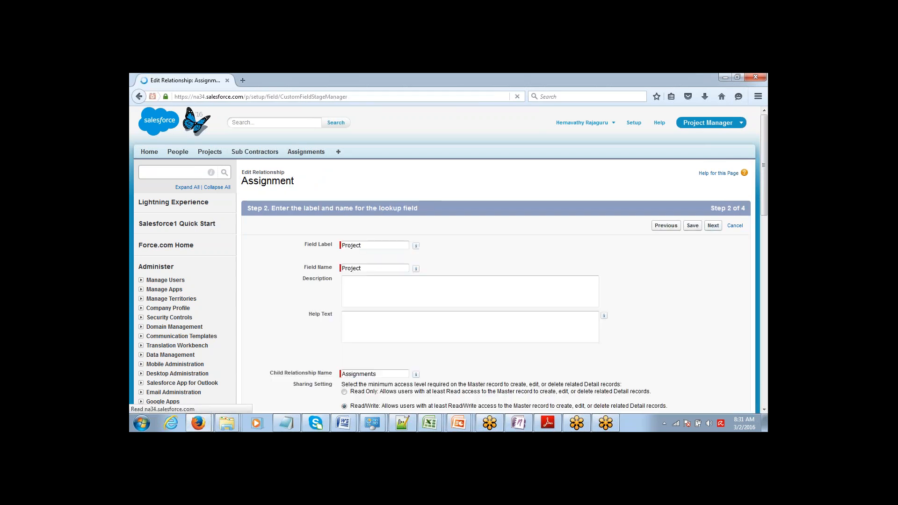
pyautogui.click(713, 225)
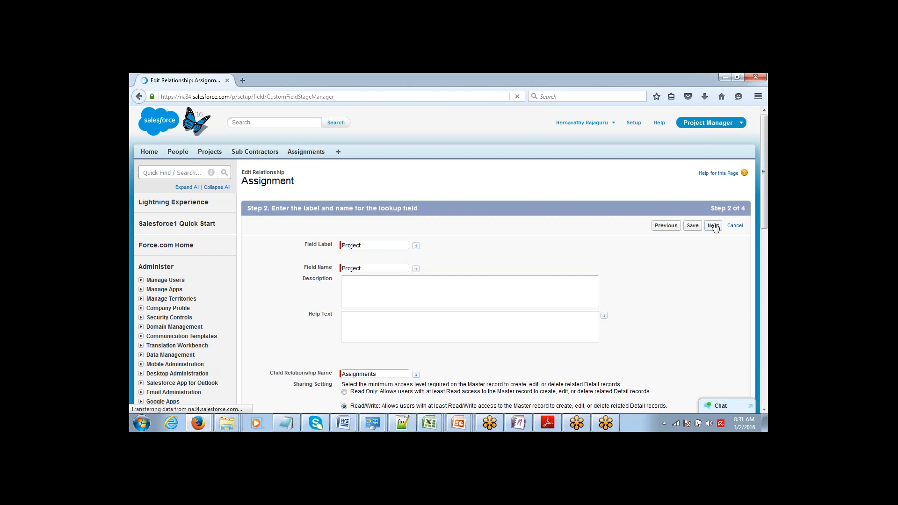
pyautogui.click(713, 225)
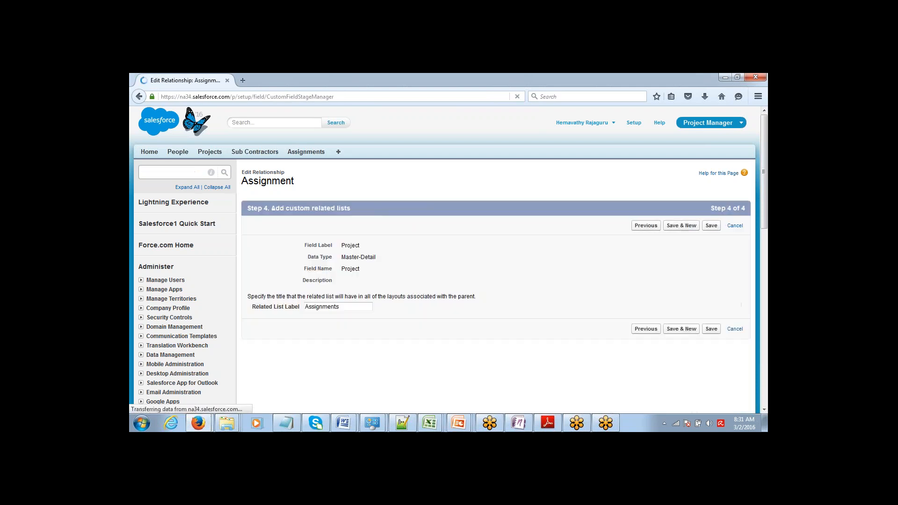
pyautogui.click(711, 225)
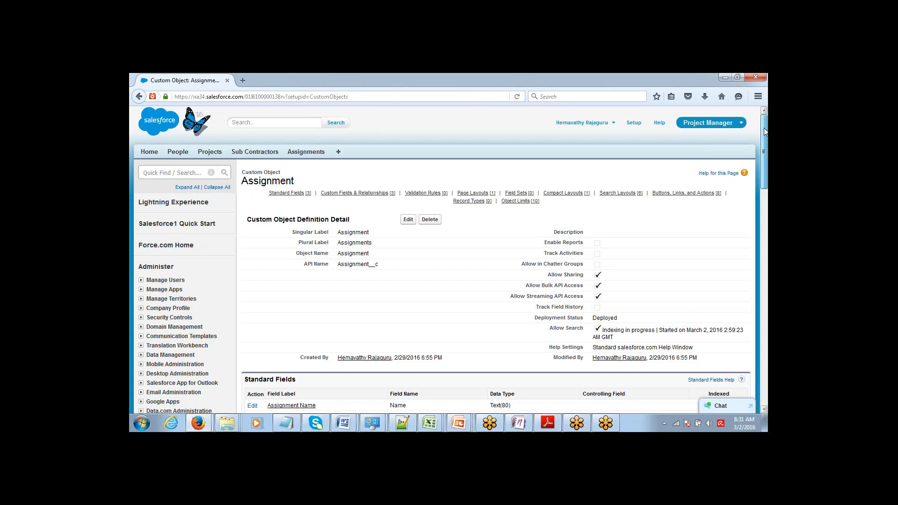
pyautogui.scroll(-3, 751, 165)
pyautogui.scroll(-3, 752, 165)
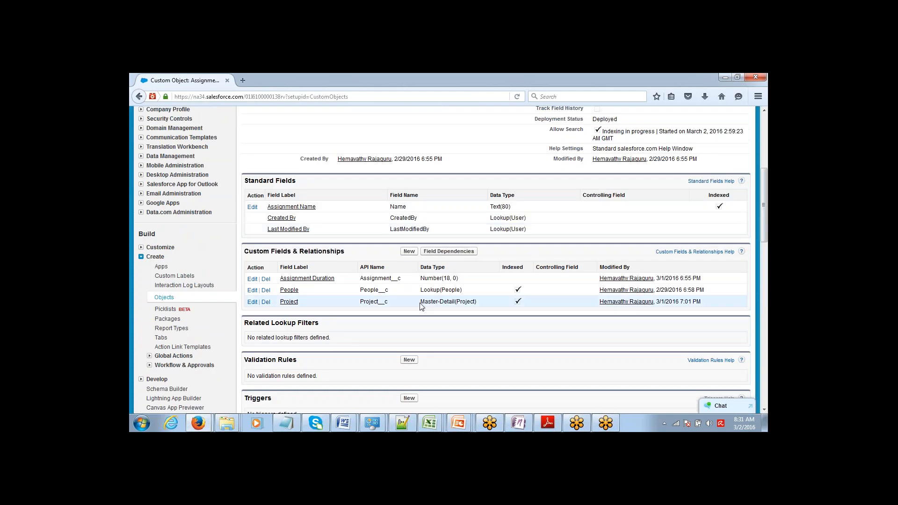
pyautogui.moveTo(420, 303); pyautogui.dragTo(470, 302)
pyautogui.click(764, 111)
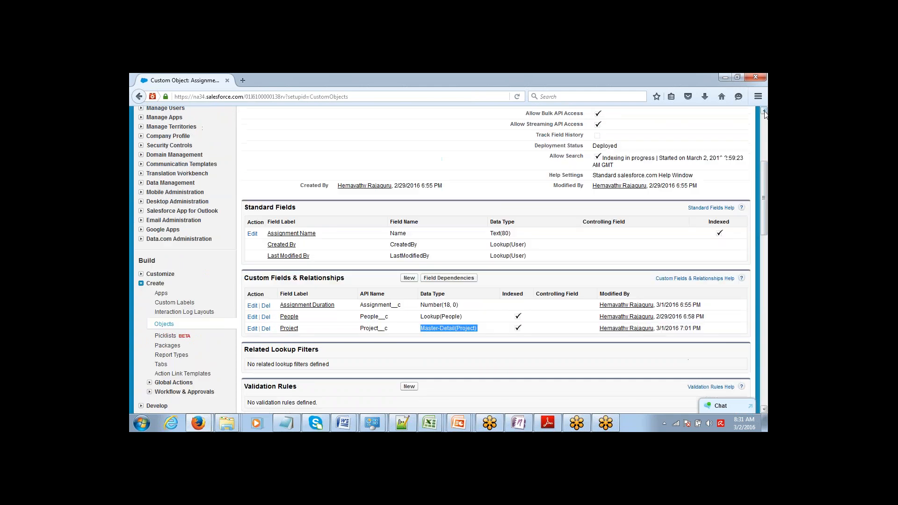
pyautogui.scroll(5, 764, 112)
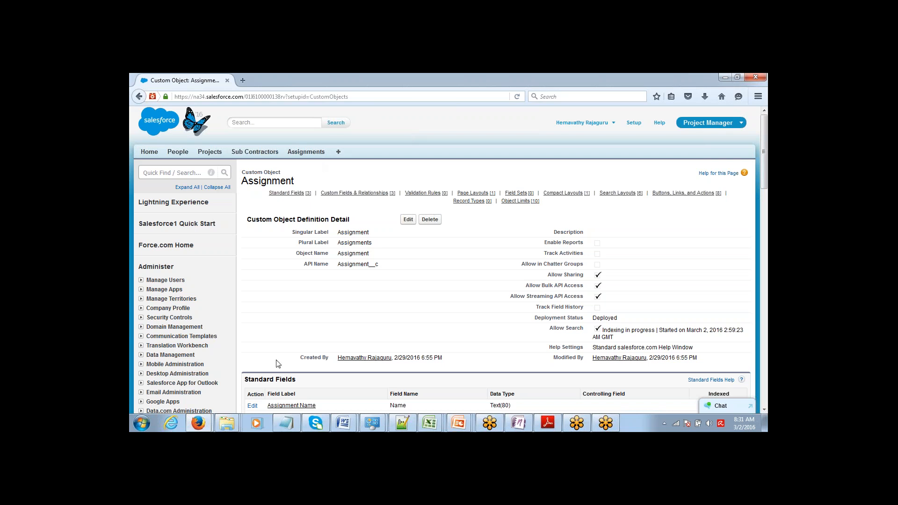
# Add a 'MD - Project & Assignment' line below the Assignment and Duration notes in Notepad
pyautogui.click(282, 419)
pyautogui.click(295, 269)
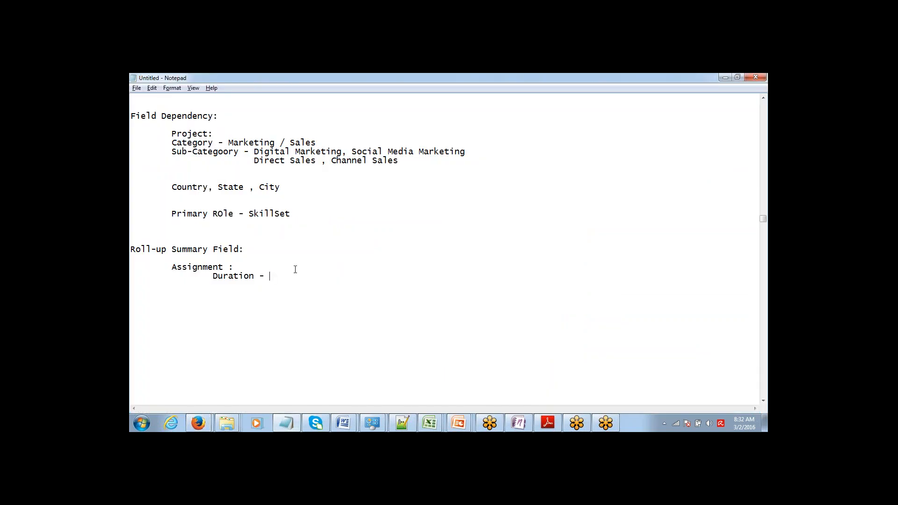
pyautogui.press('Up')
pyautogui.hotkey('shift', 'Down')
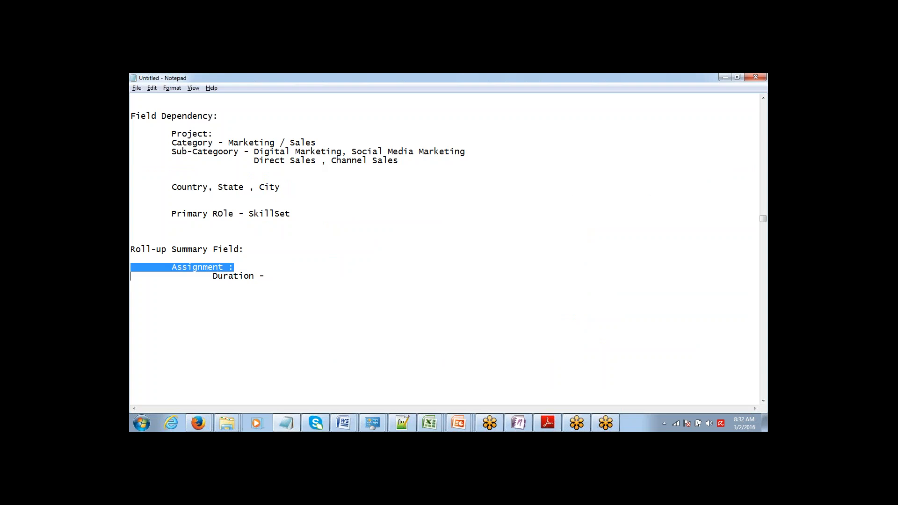
pyautogui.hotkey('shift', 'Down')
pyautogui.press('Down')
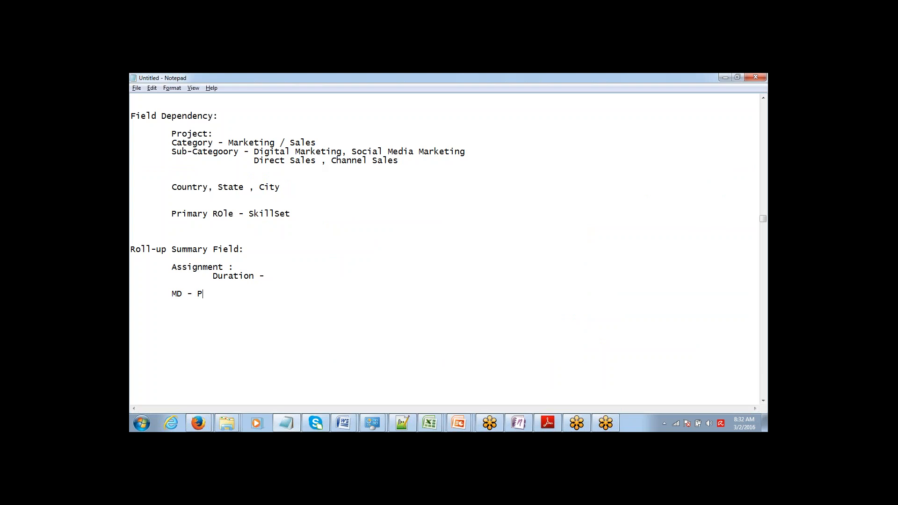
pyautogui.write('MD - Project & Assignment')
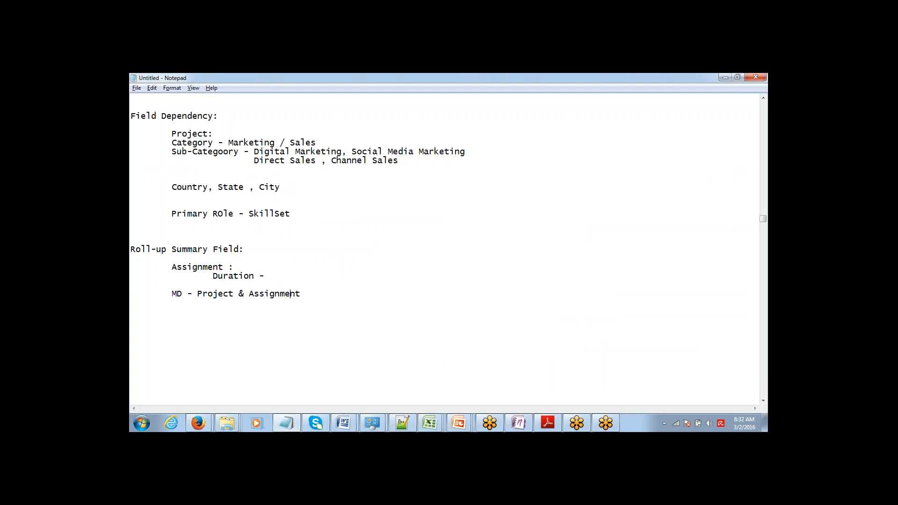
pyautogui.doubleClick(215, 293)
pyautogui.hotkey('alt', 'Tab')
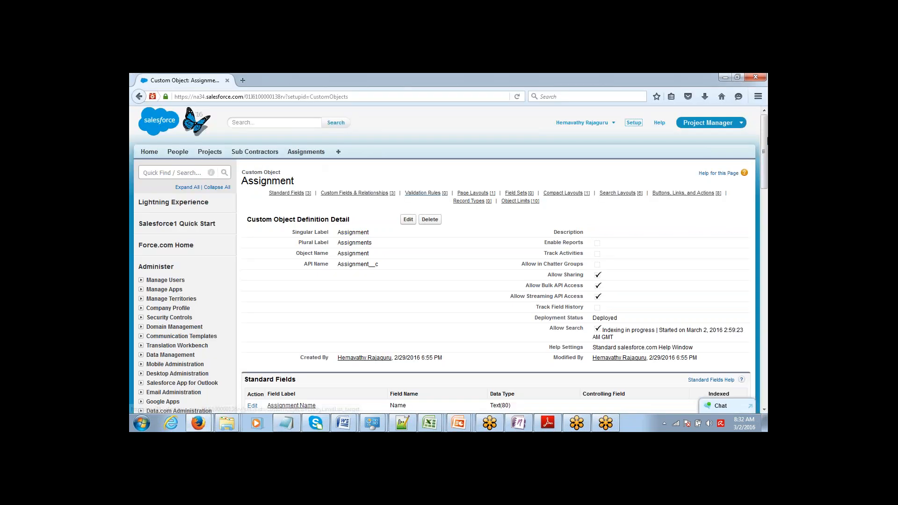
# Open the Project custom object and start a new custom field on it
pyautogui.scroll(-6, 757, 186)
pyautogui.scroll(-3, 758, 185)
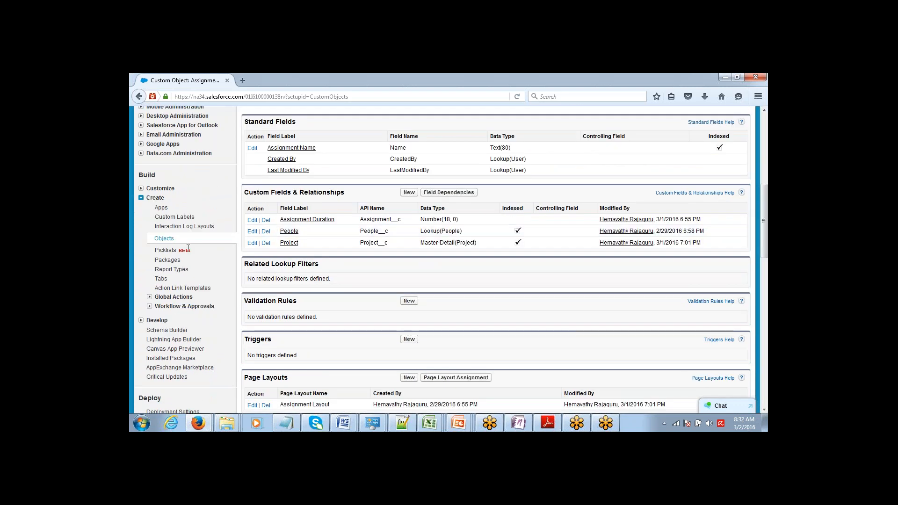
pyautogui.click(164, 239)
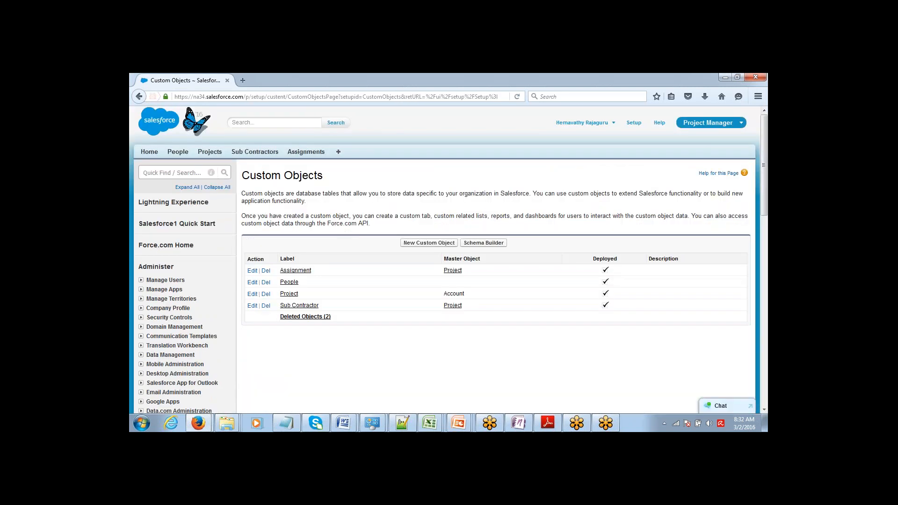
pyautogui.click(288, 295)
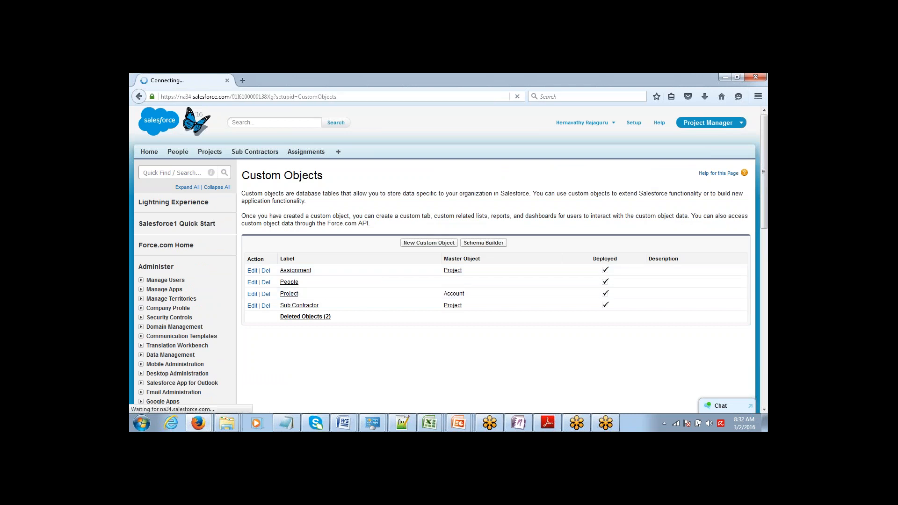
pyautogui.scroll(-8, 547, 188)
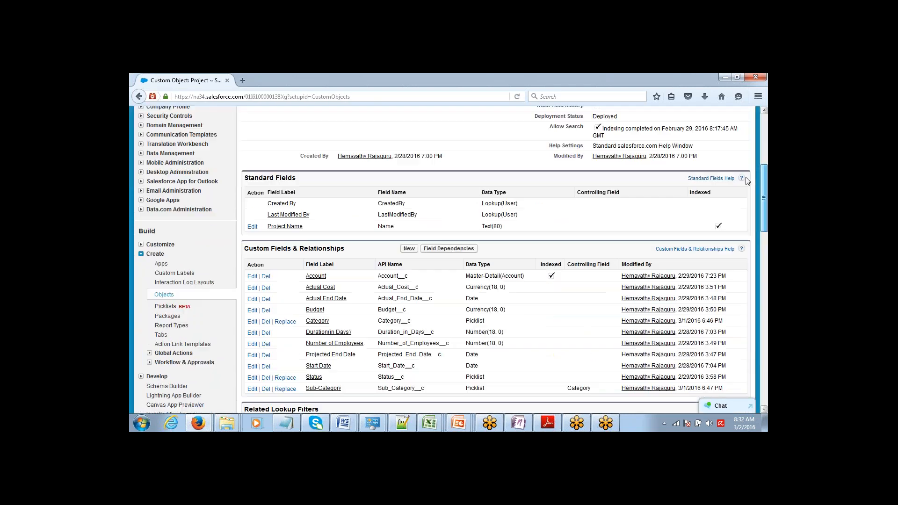
pyautogui.click(409, 221)
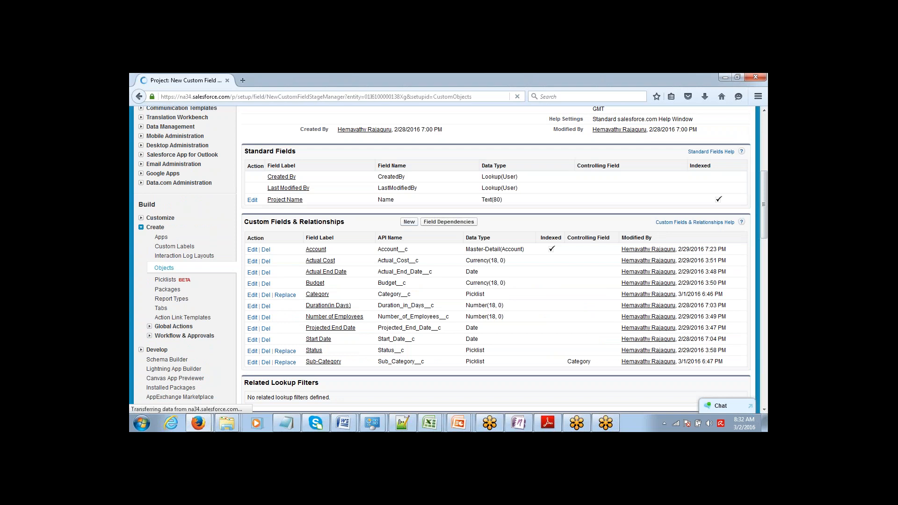
# Choose the Roll-Up Summary field type and label the field 'Project Duration'
pyautogui.click(254, 331)
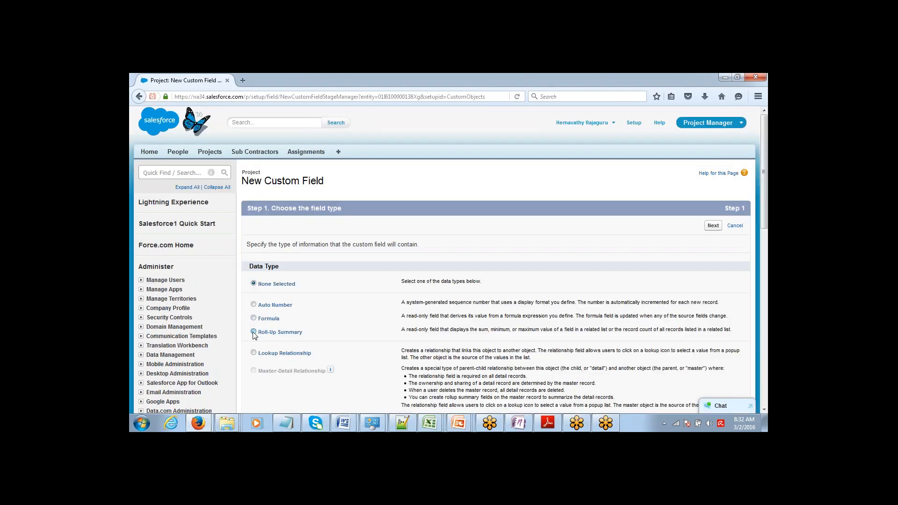
pyautogui.click(712, 226)
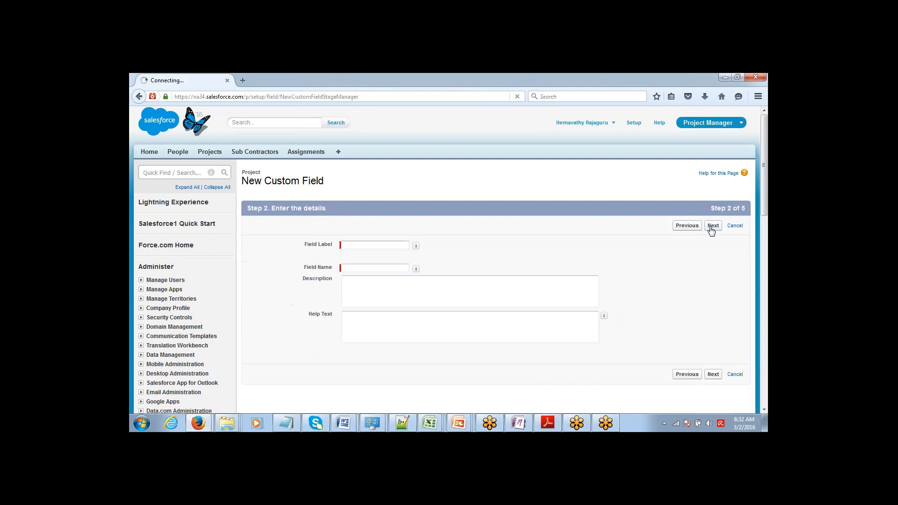
pyautogui.click(399, 246)
pyautogui.write('Project Duration')
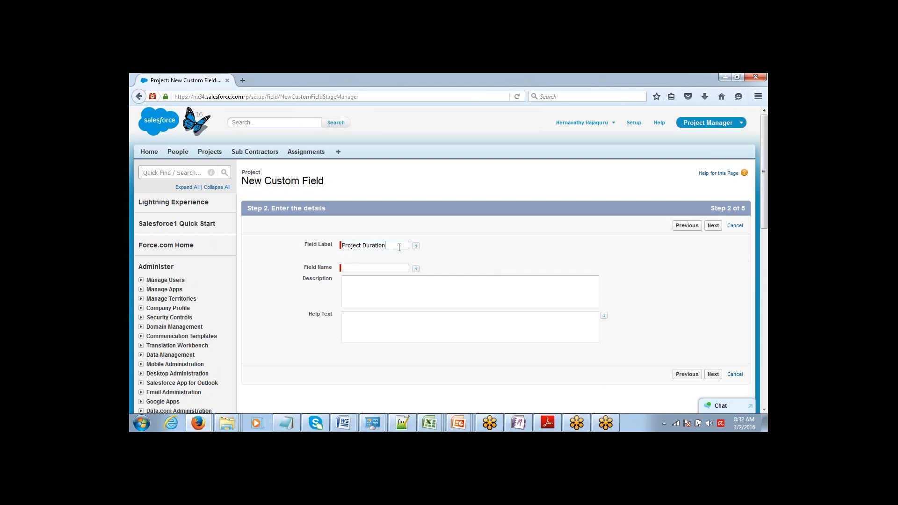
pyautogui.press('Tab')
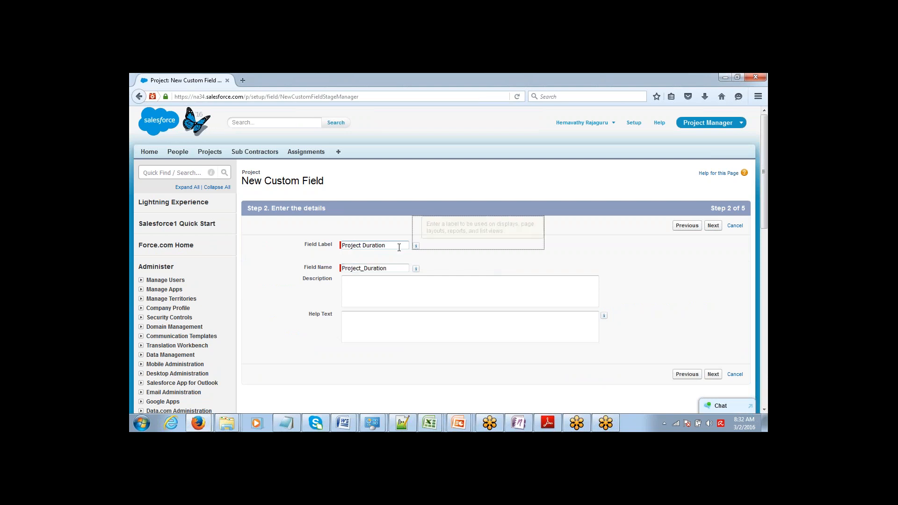
pyautogui.click(713, 226)
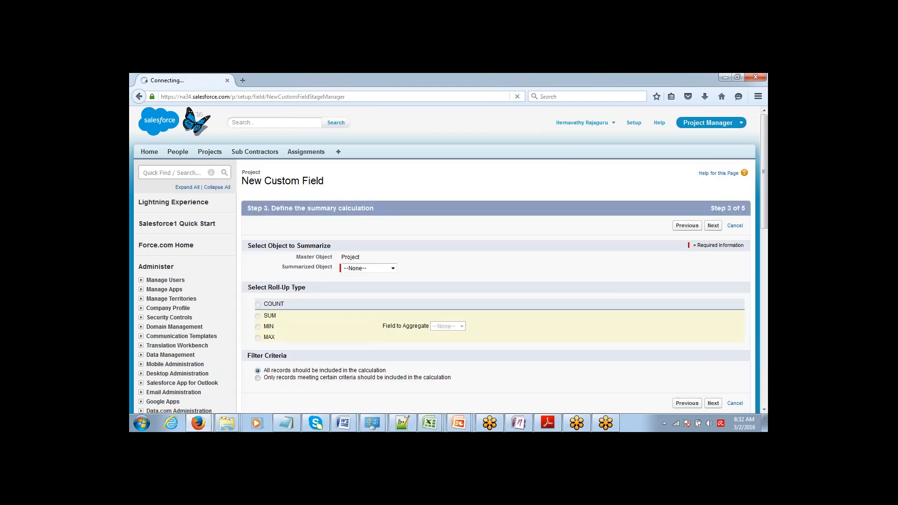
# Set the roll-up to SUM the Assignment Duration field of the Assignments records
pyautogui.click(366, 269)
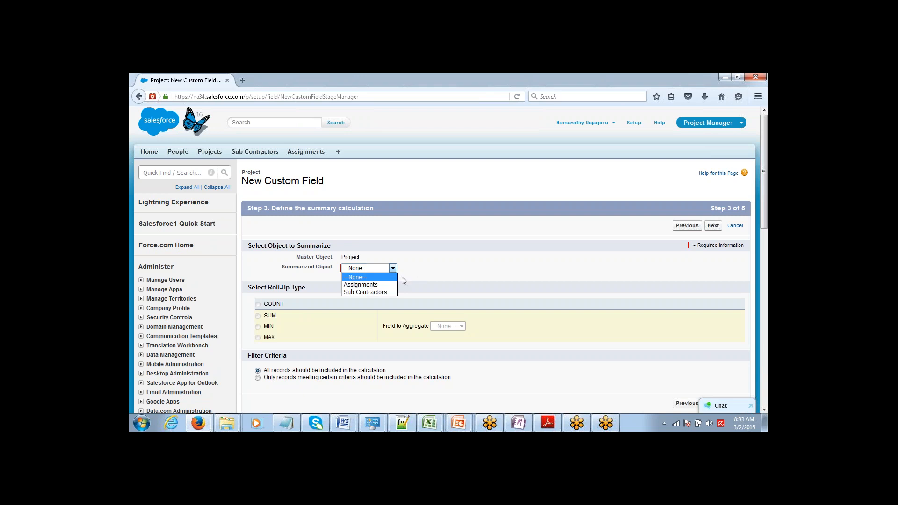
pyautogui.click(380, 285)
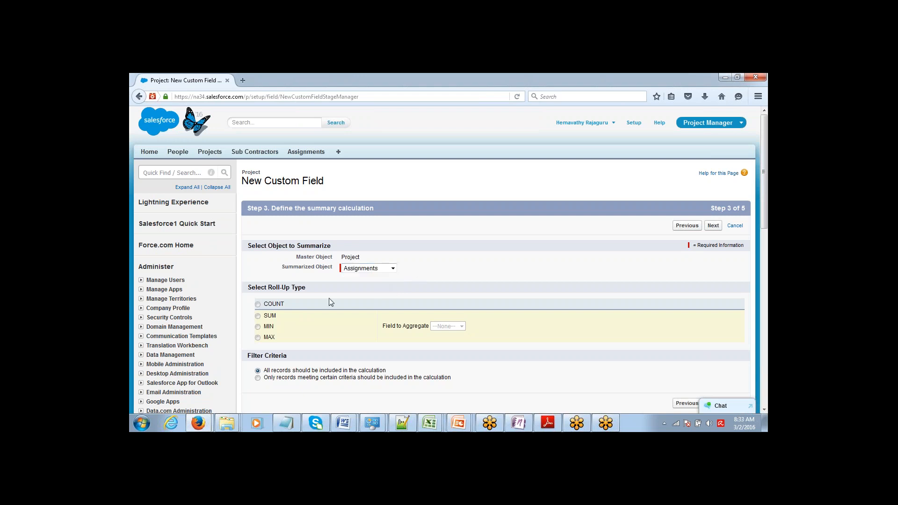
pyautogui.click(258, 317)
pyautogui.click(461, 326)
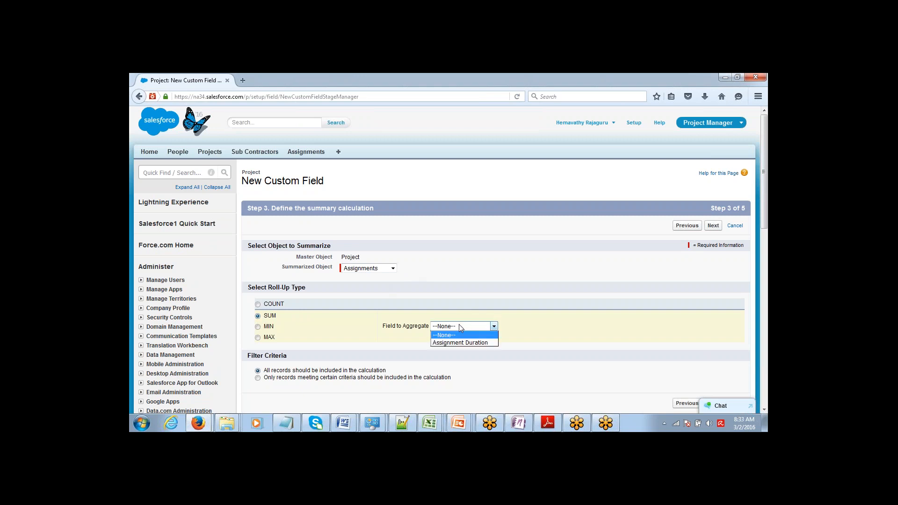
pyautogui.click(459, 343)
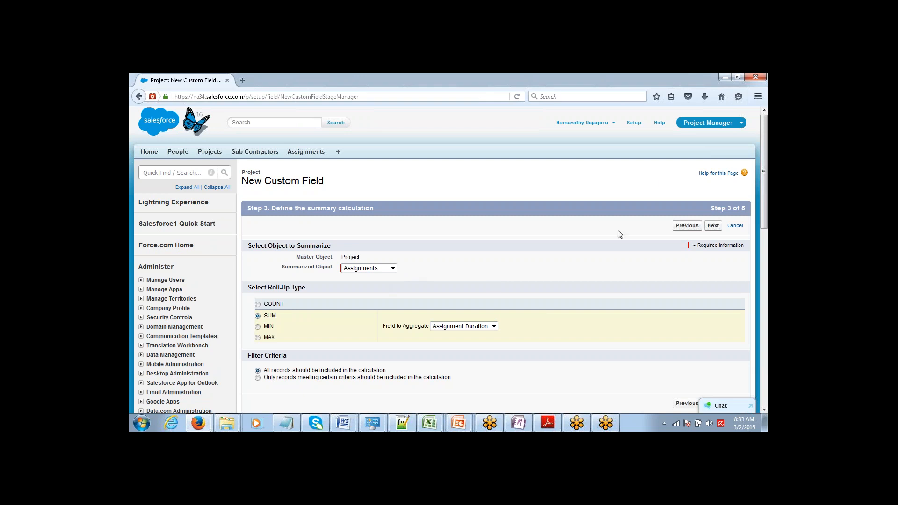
pyautogui.moveTo(761, 136); pyautogui.dragTo(763, 157)
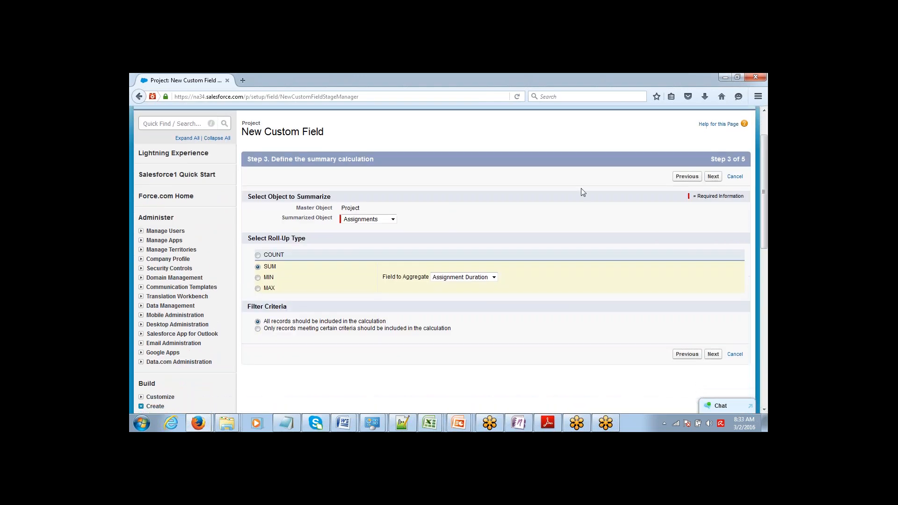
pyautogui.moveTo(294, 218); pyautogui.dragTo(362, 221)
pyautogui.click(258, 267)
pyautogui.click(712, 177)
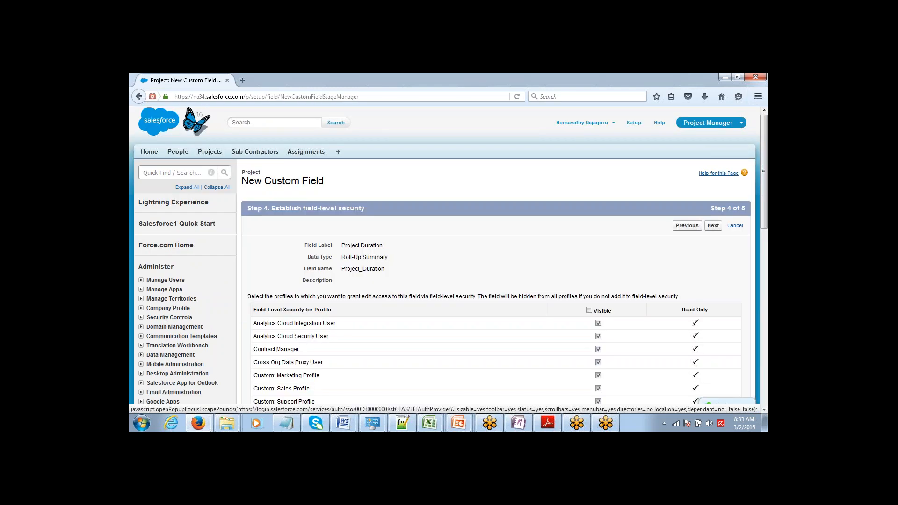
# Save Project Duration visible to all profiles on Project Layout, then go to the Projects home
pyautogui.click(589, 310)
pyautogui.click(713, 225)
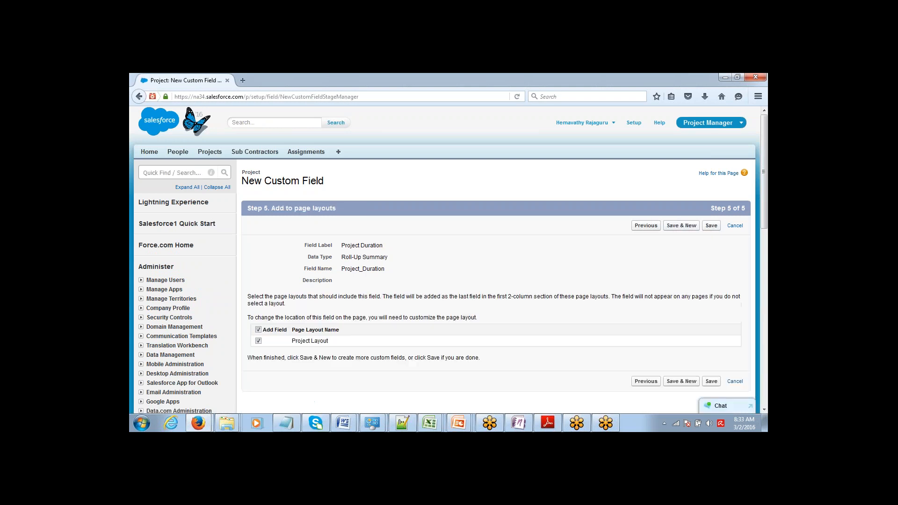
pyautogui.click(711, 226)
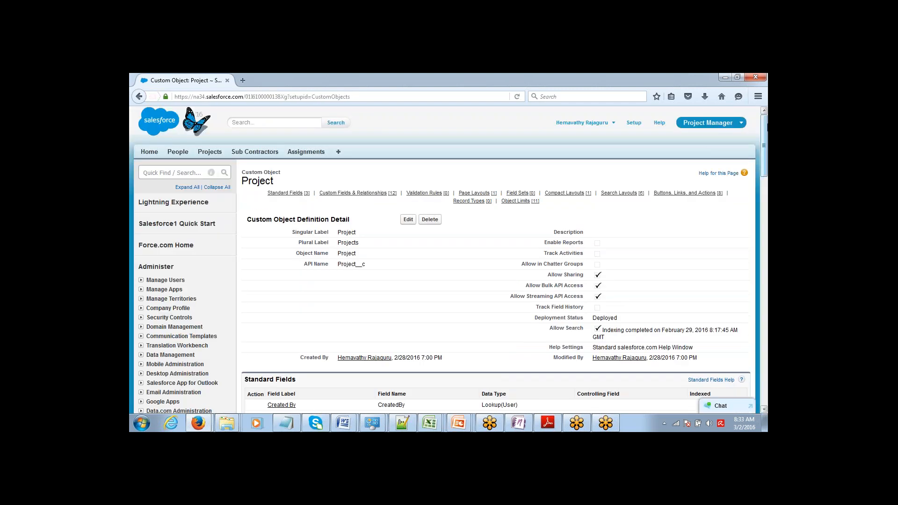
pyautogui.moveTo(761, 126)
pyautogui.mouseDown()
pyautogui.moveTo(759, 198)
pyautogui.moveTo(759, 122)
pyautogui.mouseUp()
pyautogui.click(213, 153)
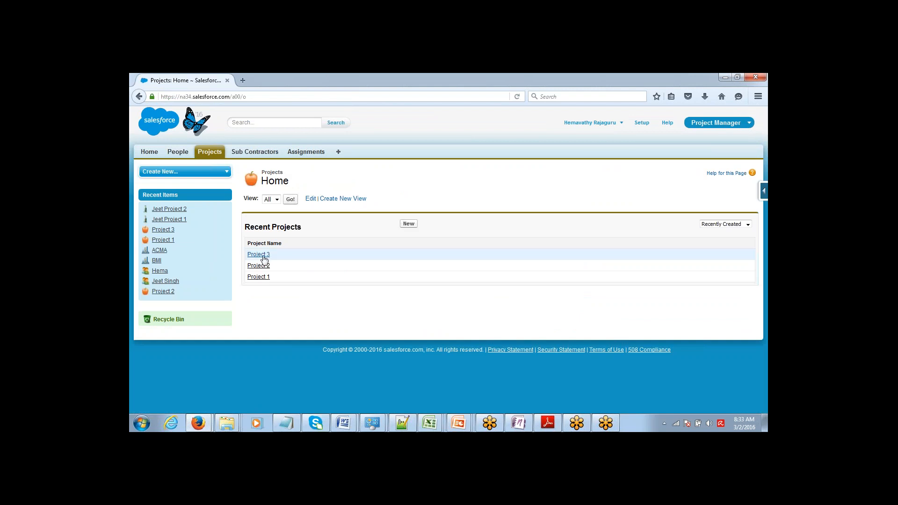
# Open Project 3, confirm its Project Duration reads 0, and begin a New Assignment
pyautogui.click(263, 256)
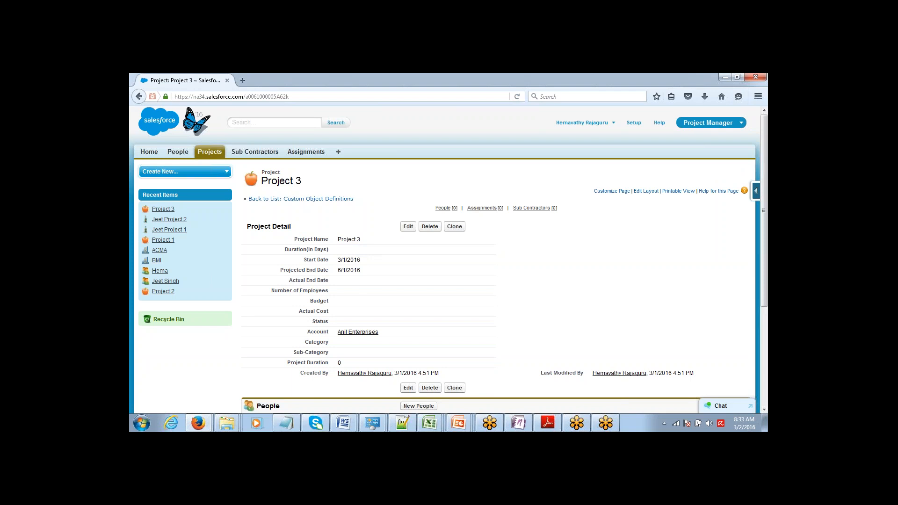
pyautogui.doubleClick(339, 363)
pyautogui.moveTo(766, 134); pyautogui.dragTo(757, 195)
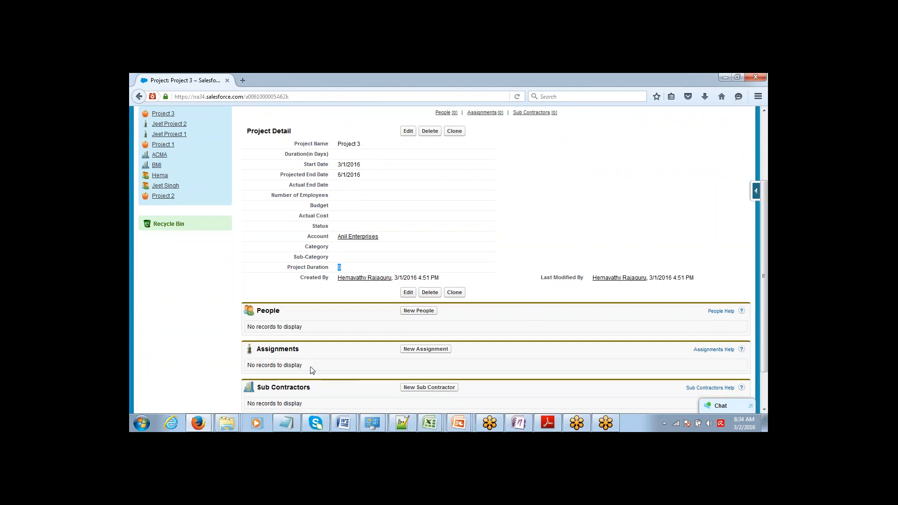
pyautogui.click(425, 350)
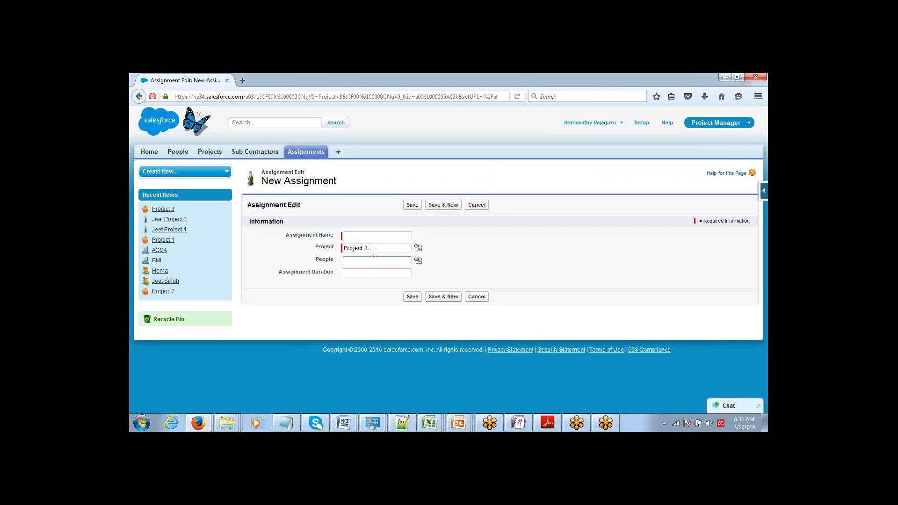
# Save Assignment 1 with an Assignment Duration of 40 and start another
pyautogui.write('Assi')
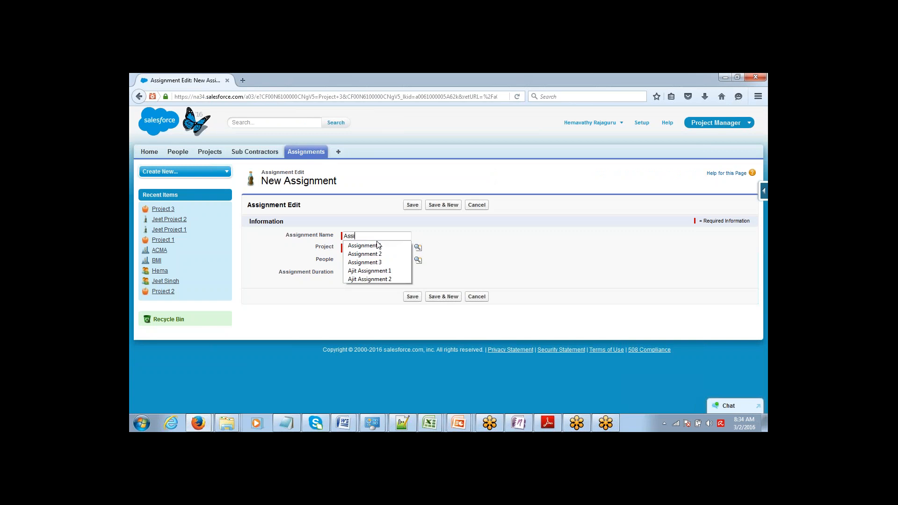
pyautogui.write('gnment 1')
pyautogui.press('BackSpace')
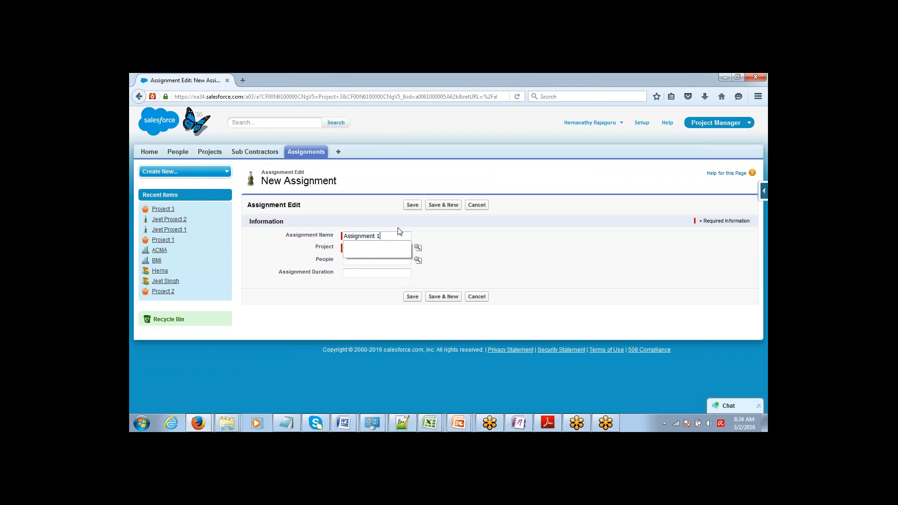
pyautogui.press('Down')
pyautogui.press('Down')
pyautogui.click(384, 274)
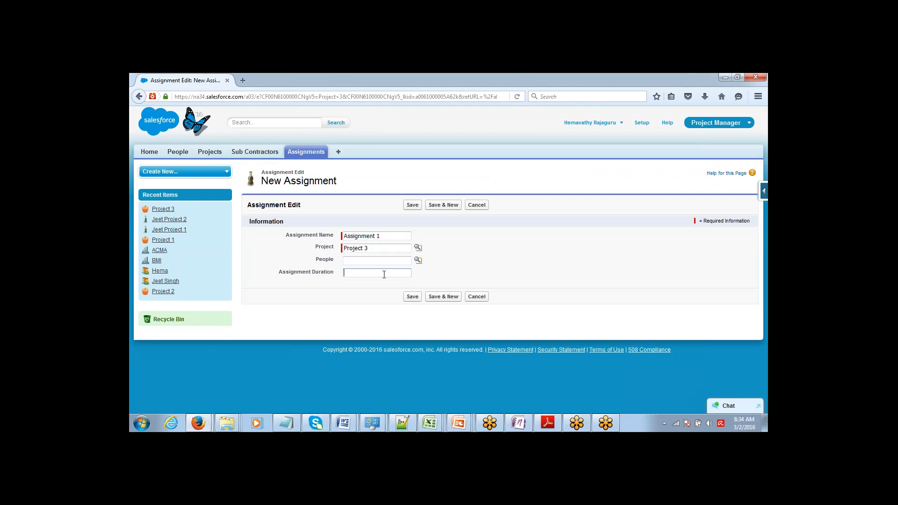
pyautogui.write('40')
pyautogui.click(444, 206)
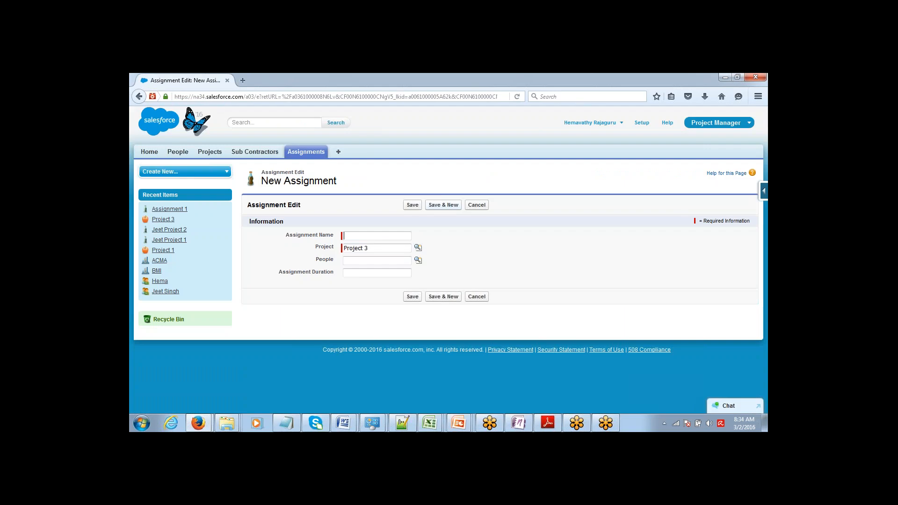
# Save Assignment 2 with an Assignment Duration of 50 and start another
pyautogui.write('Assignment 2')
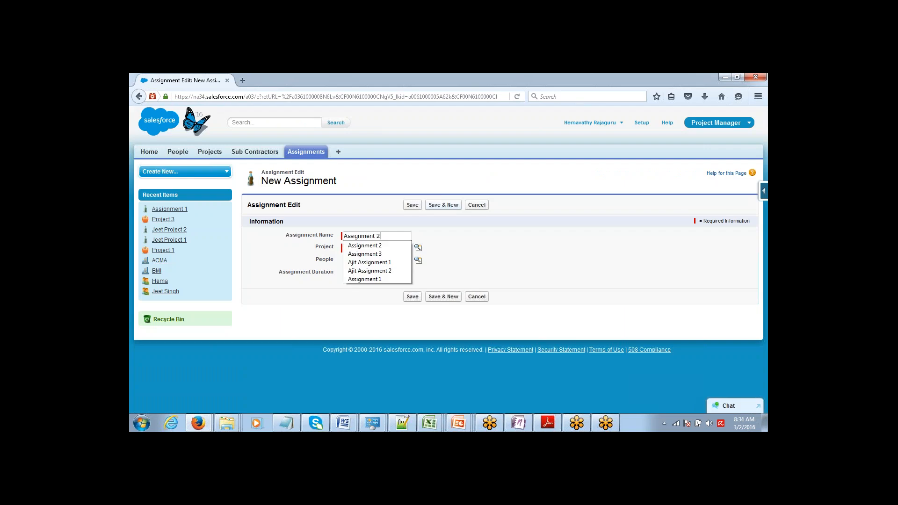
pyautogui.press('Tab')
pyautogui.click(396, 271)
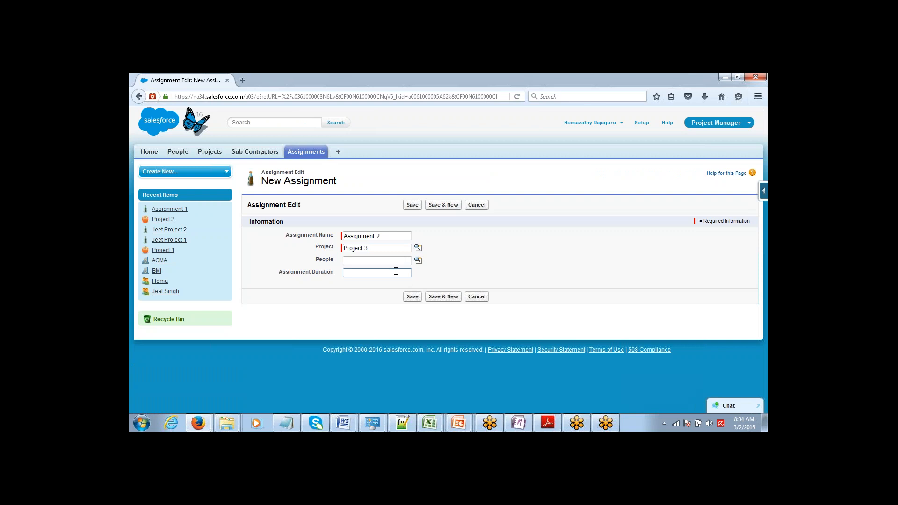
pyautogui.write('50')
pyautogui.click(433, 209)
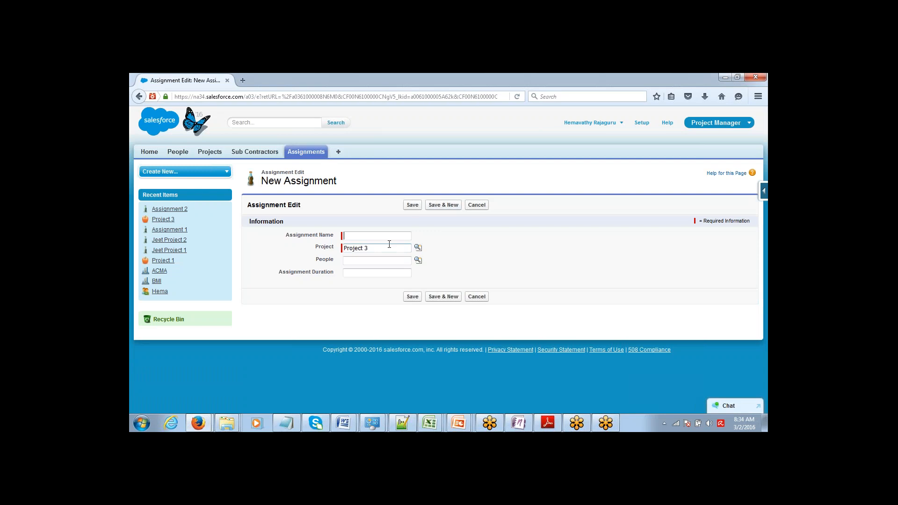
# Save Assignment 3 on Project 3 with an Assignment Duration of 20
pyautogui.write('Assignm')
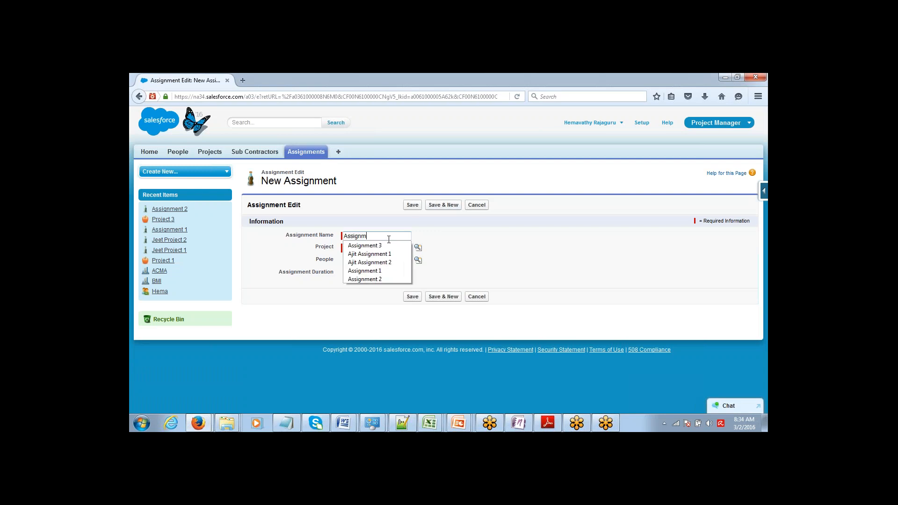
pyautogui.write('ent 3')
pyautogui.press('Tab')
pyautogui.write('Project 3')
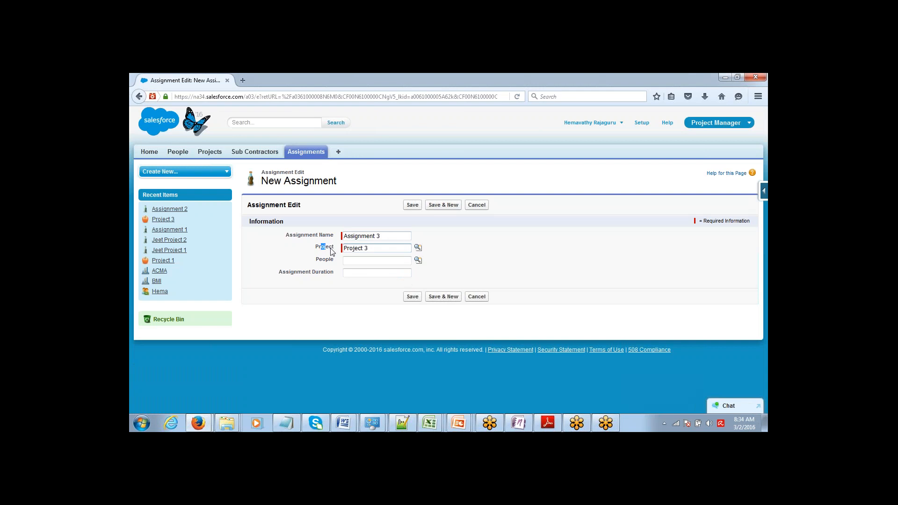
pyautogui.moveTo(328, 246); pyautogui.dragTo(321, 247)
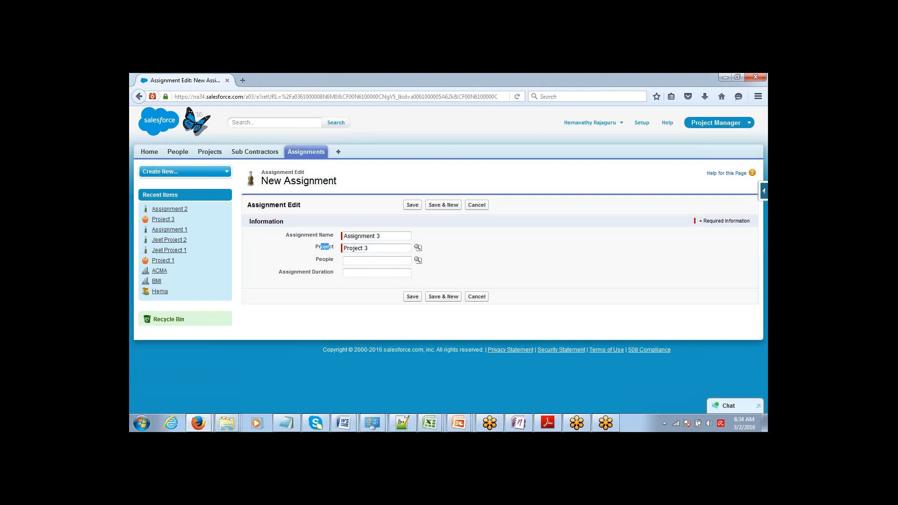
pyautogui.click(357, 273)
pyautogui.write('20')
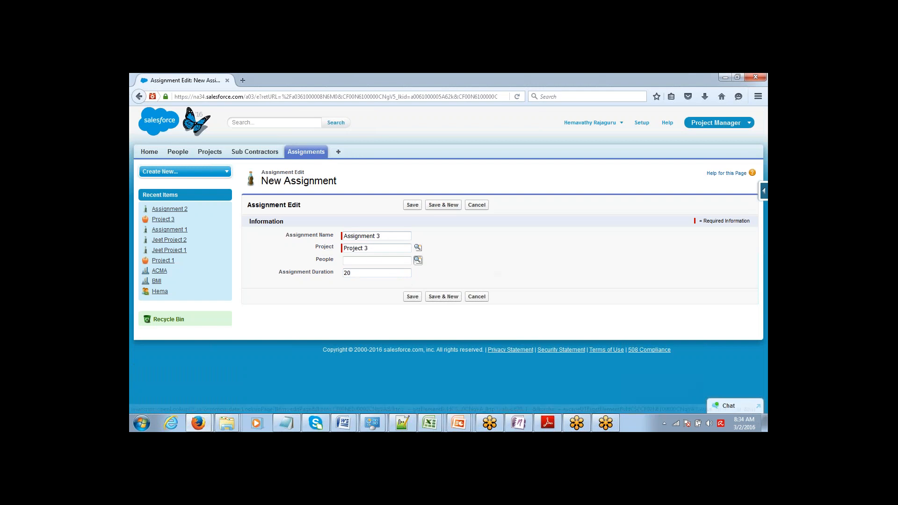
pyautogui.click(373, 250)
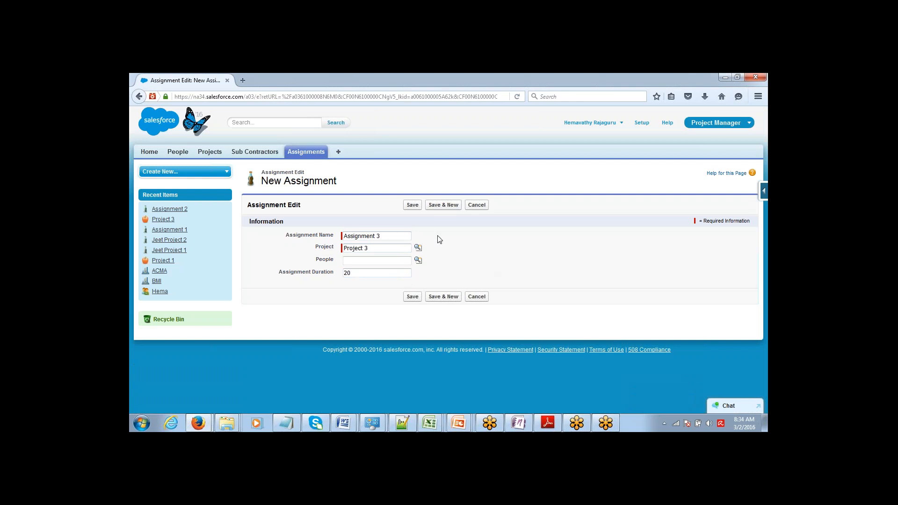
pyautogui.click(412, 205)
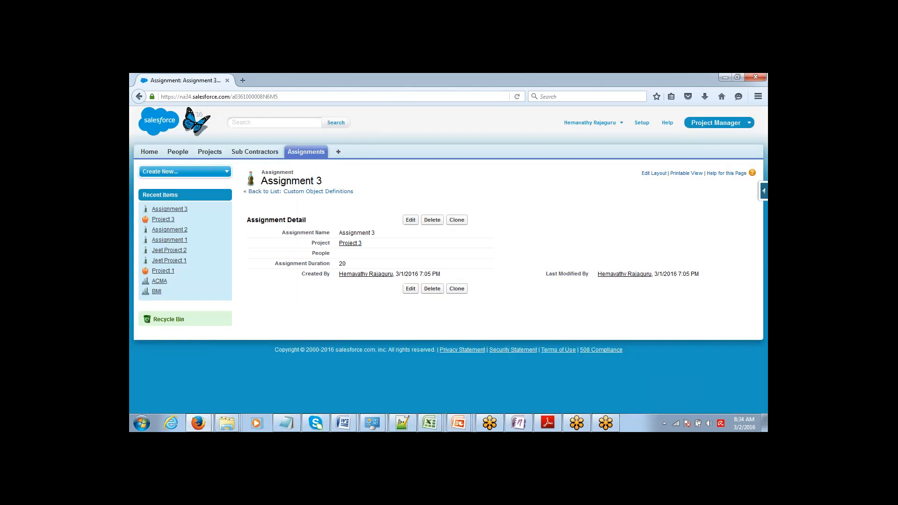
# Open Project 3 from Assignment 3 and verify its Project Duration now reads 110
pyautogui.click(349, 243)
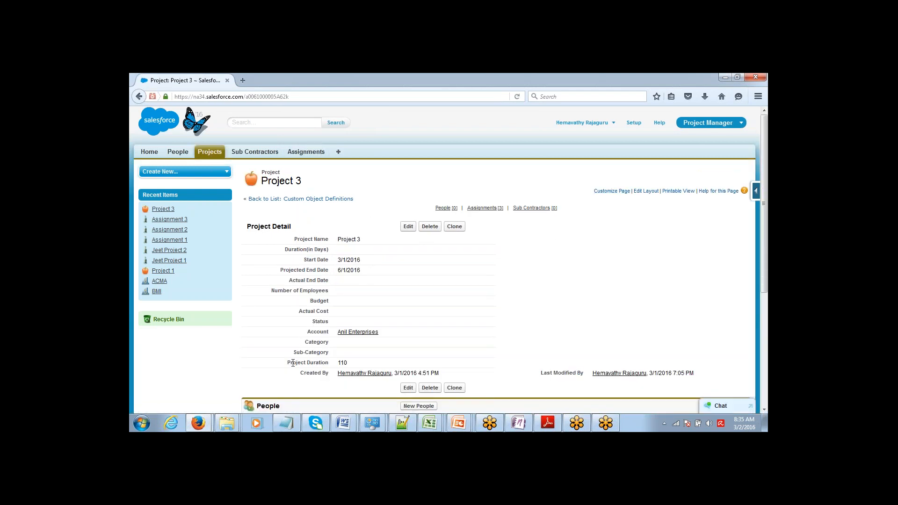
pyautogui.moveTo(292, 362); pyautogui.dragTo(347, 364)
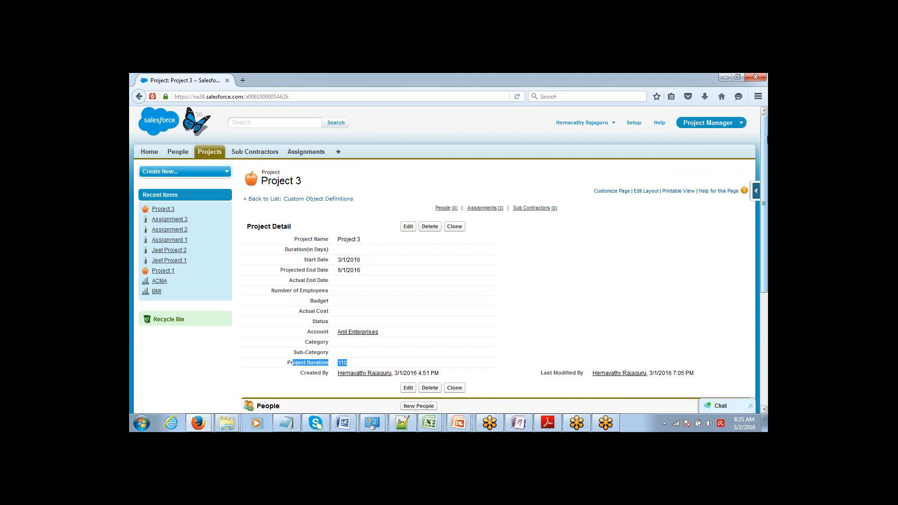
pyautogui.moveTo(766, 134); pyautogui.dragTo(765, 199)
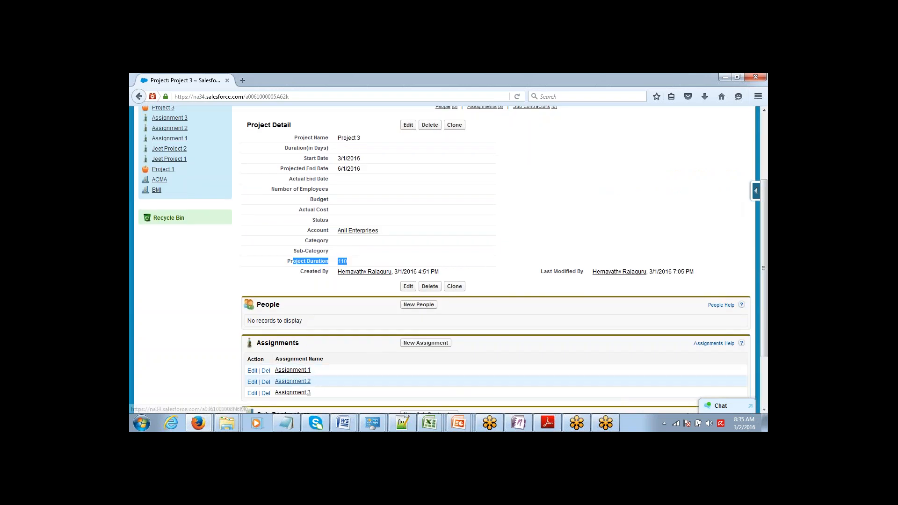
pyautogui.click(276, 289)
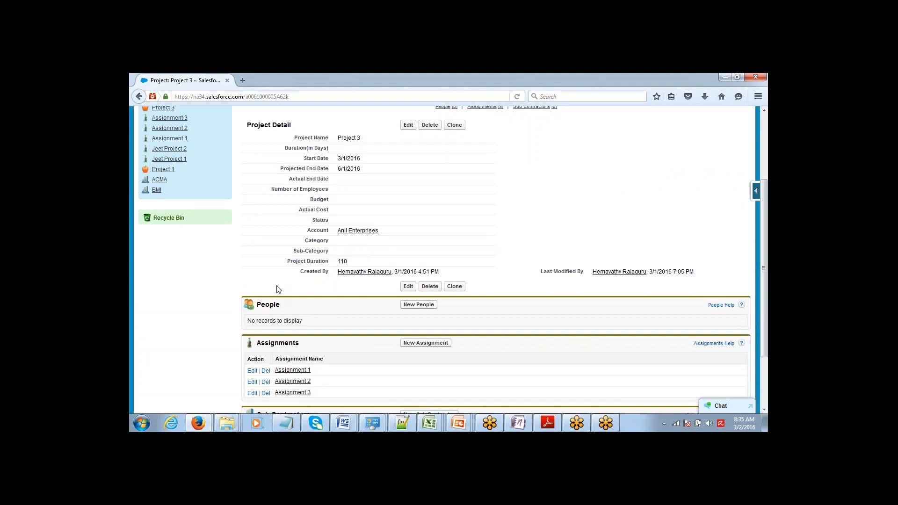
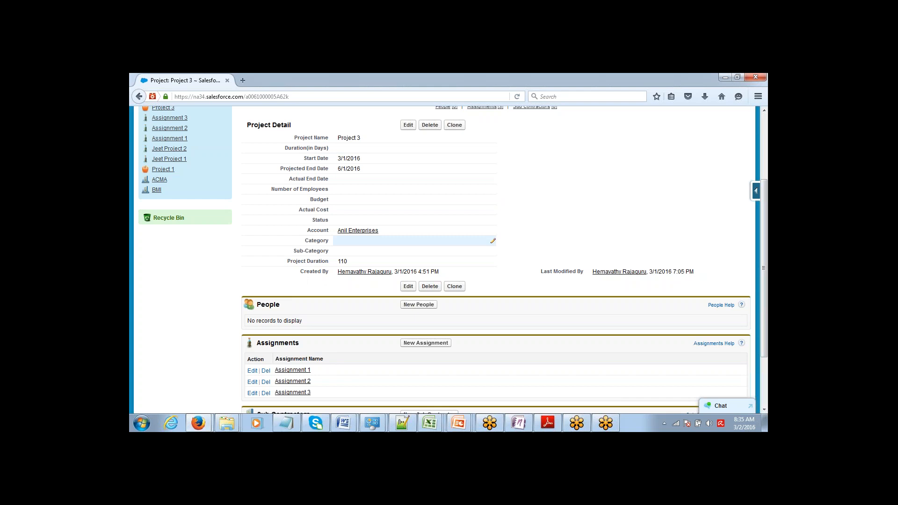
# Switch to the Notepad roll-up summary notes and deselect the highlighted word Project
pyautogui.hotkey('alt', 'Tab')
pyautogui.click(310, 292)
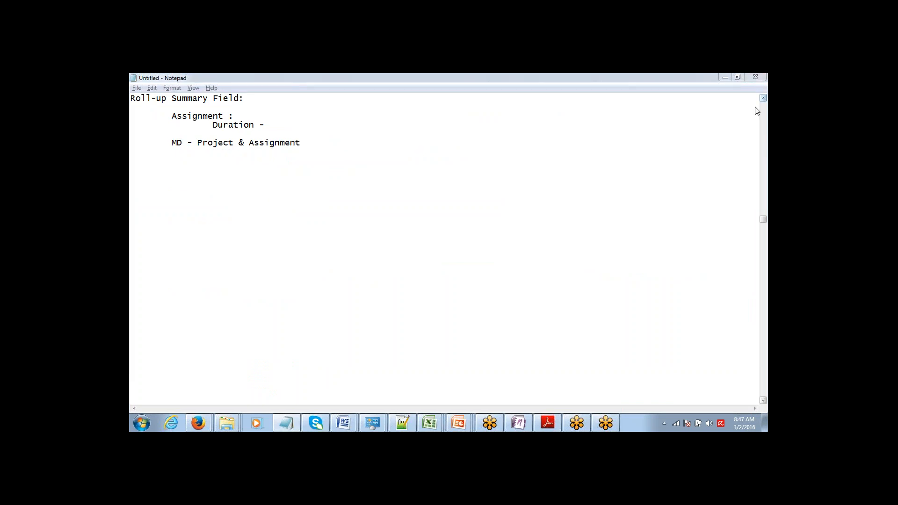
# Add a 'Lookup Filter' heading with 'Assignment:' and an indented 'Required Skill Set' line
pyautogui.click(131, 161)
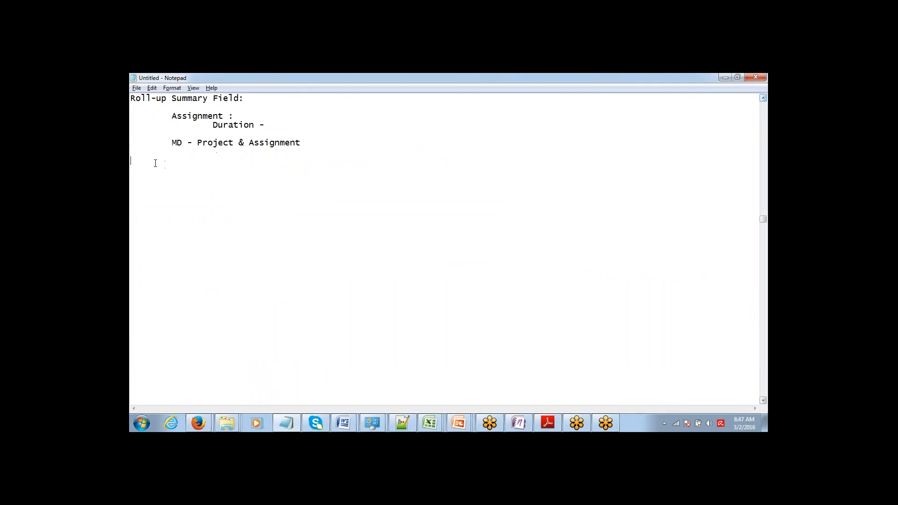
pyautogui.press('Return')
pyautogui.write('Lookup')
pyautogui.write(' Filter')
pyautogui.write('Assignment')
pyautogui.write(':')
pyautogui.press('Return')
pyautogui.write('Required')
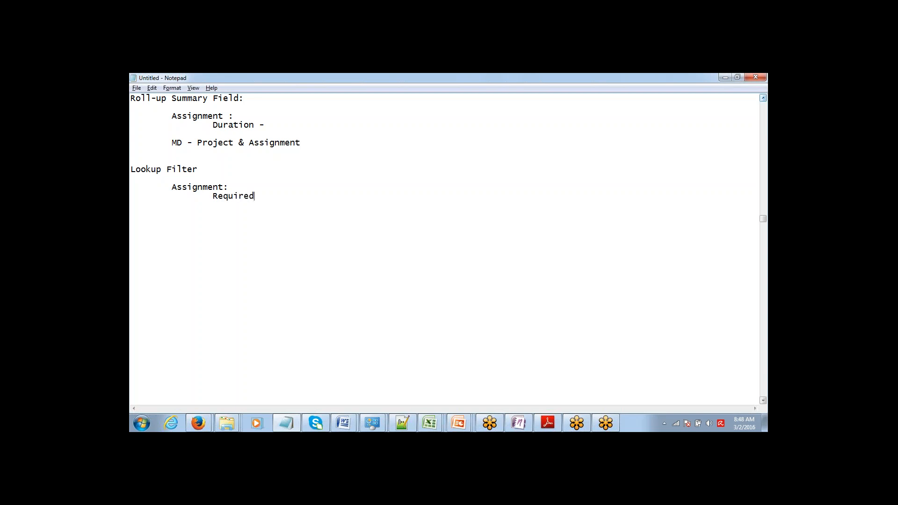
pyautogui.write(' Skill Set')
pyautogui.press('Return')
pyautogui.press('Return')
# Add a 'People: Speciality' entry and append ': Java, HTML' to Required Skill Set
pyautogui.write('People: \t\t')
pyautogui.write('Special')
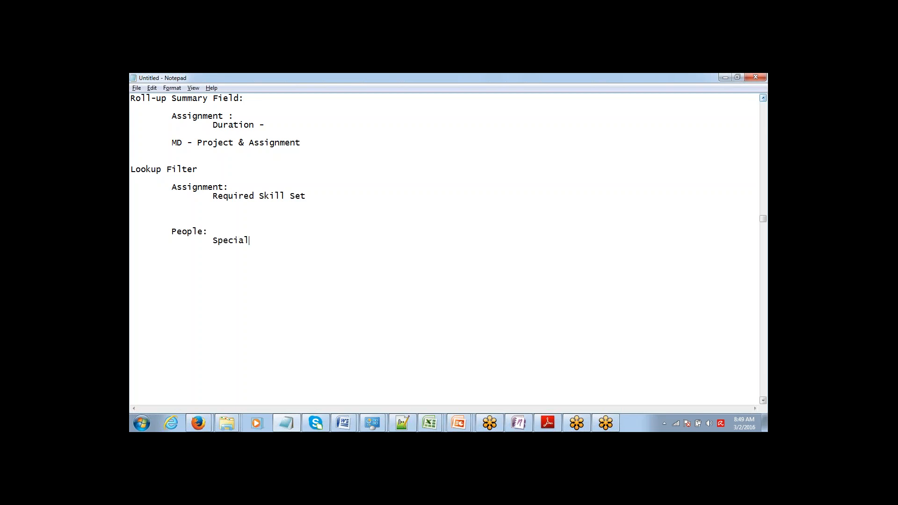
pyautogui.write('ity')
pyautogui.moveTo(171, 187); pyautogui.dragTo(307, 197)
pyautogui.click(308, 201)
pyautogui.write(': Java, HTML')
# Add the rule 'Lookup only People where Speciality = Required Skill Set', then return to Salesforce
pyautogui.click(131, 231)
pyautogui.moveTo(130, 187); pyautogui.dragTo(131, 240)
pyautogui.click(131, 195)
pyautogui.click(131, 231)
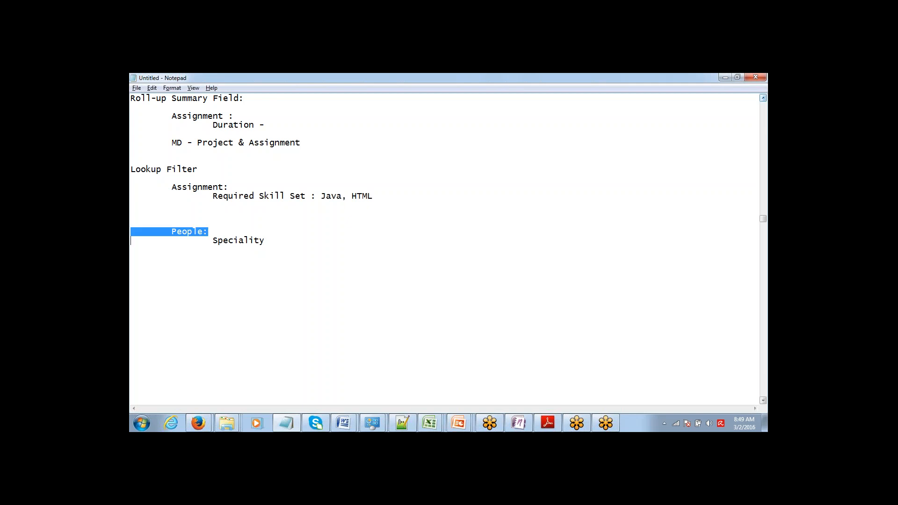
pyautogui.click(130, 239)
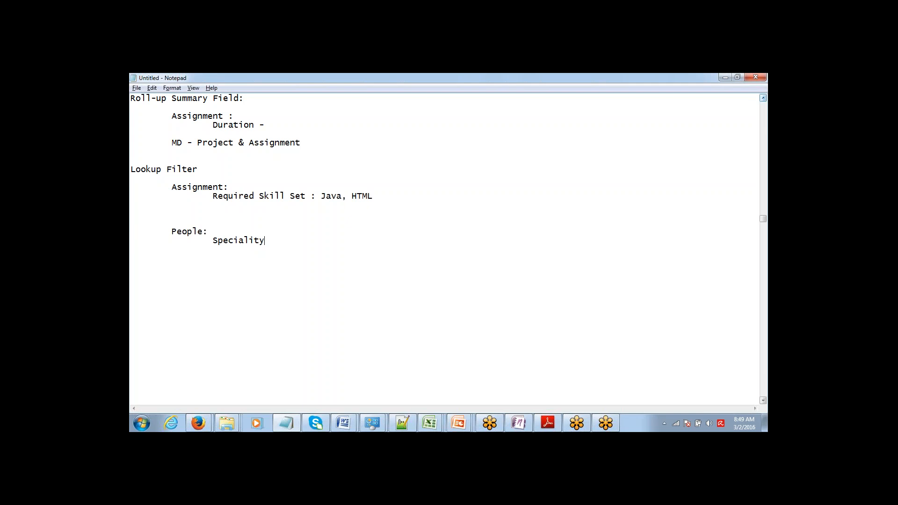
pyautogui.write(': ')
pyautogui.write('Lookup only')
pyautogui.write(' People wh')
pyautogui.write('ere Specialt')
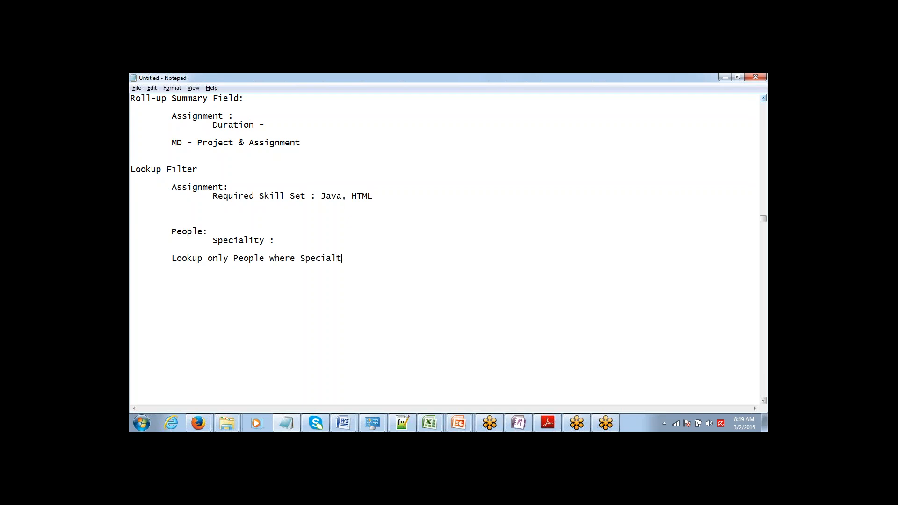
pyautogui.press('BackSpace')
pyautogui.write('ity = Required Skill Set')
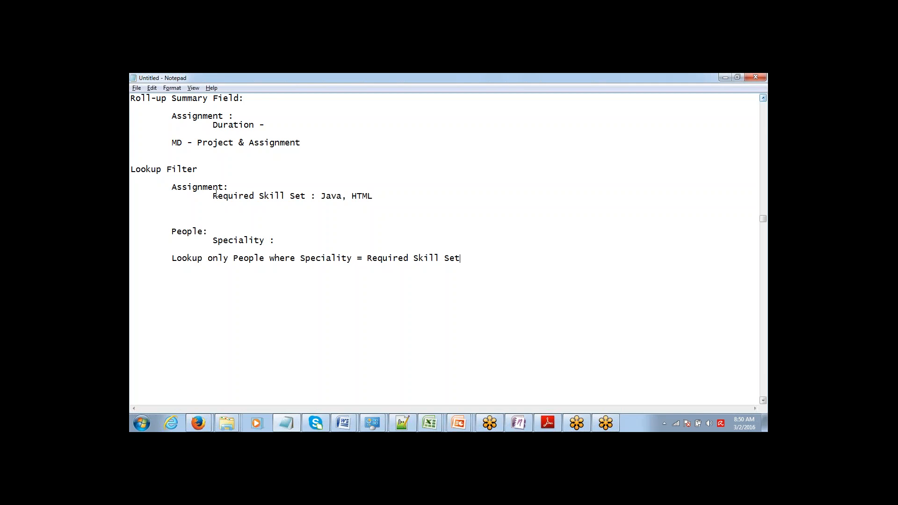
pyautogui.doubleClick(335, 193)
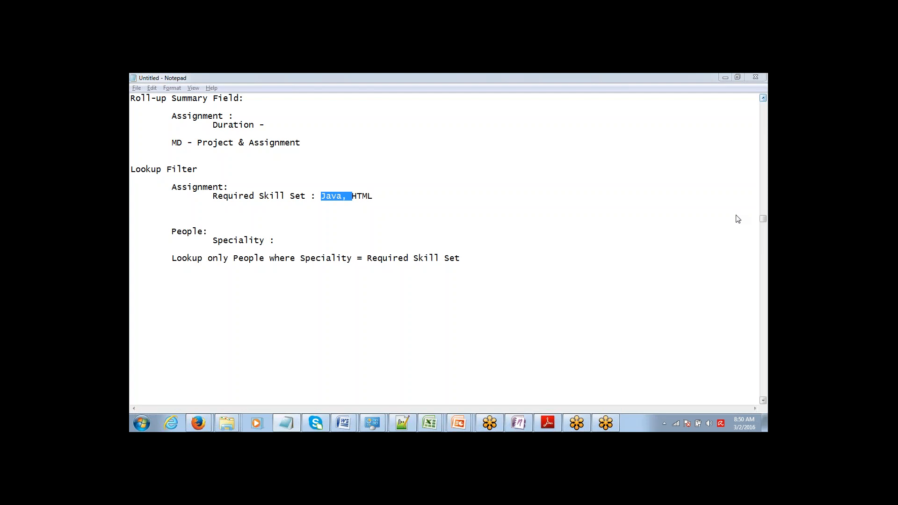
pyautogui.hotkey('alt', 'Tab')
# From Setup, open the Assignment object via Recent Items and begin a new custom field
pyautogui.scroll(-2, 739, 191)
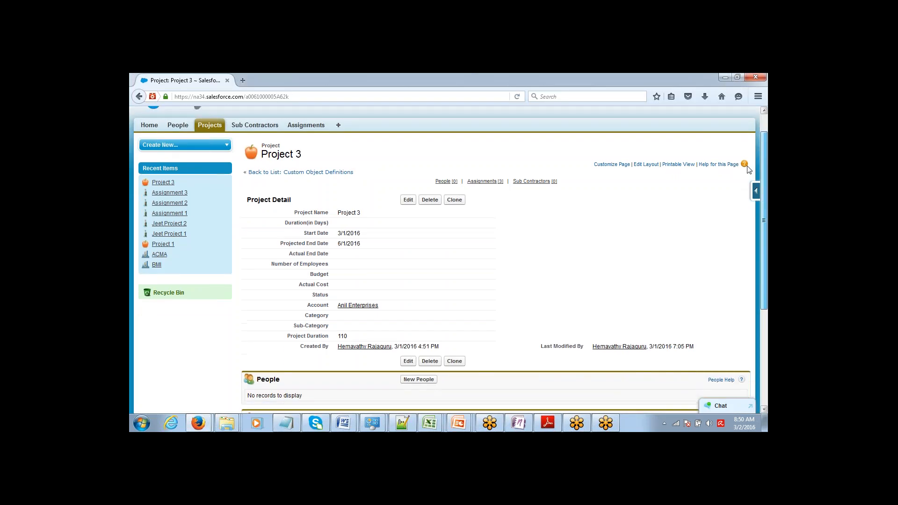
pyautogui.scroll(-2, 739, 191)
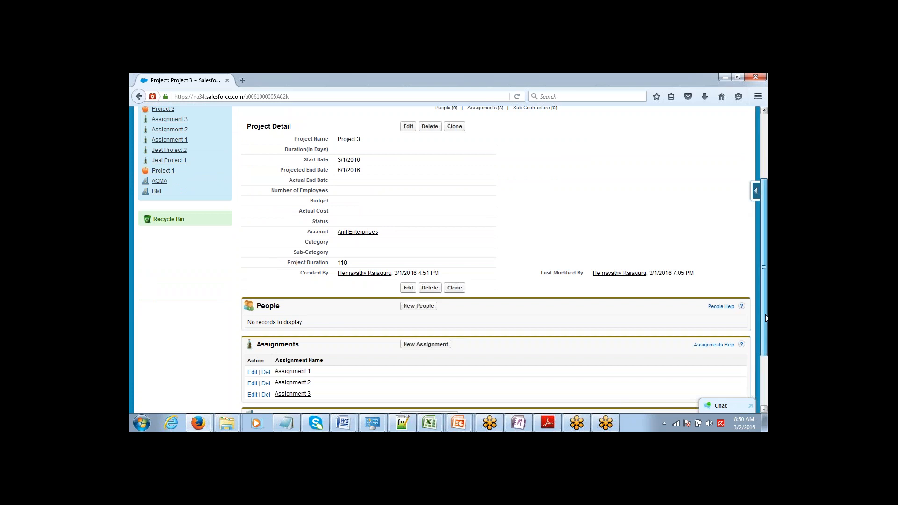
pyautogui.moveTo(764, 303); pyautogui.dragTo(607, 167)
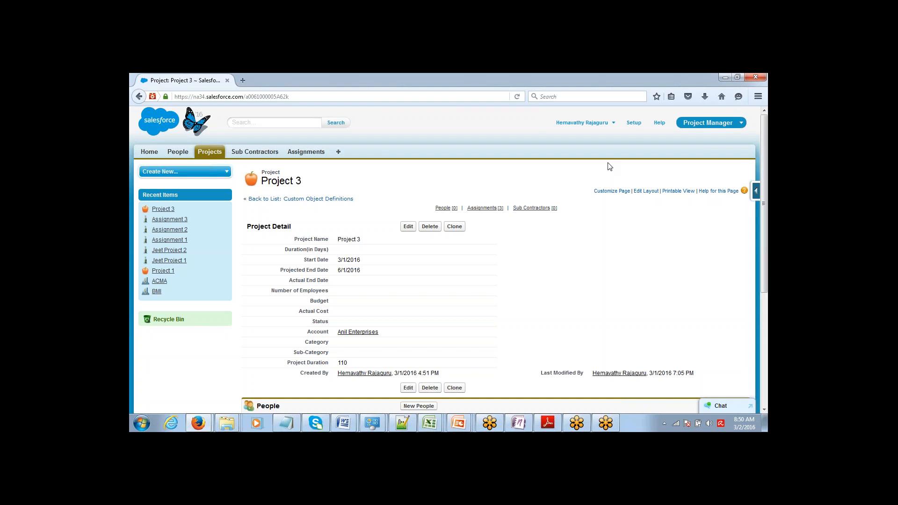
pyautogui.click(634, 124)
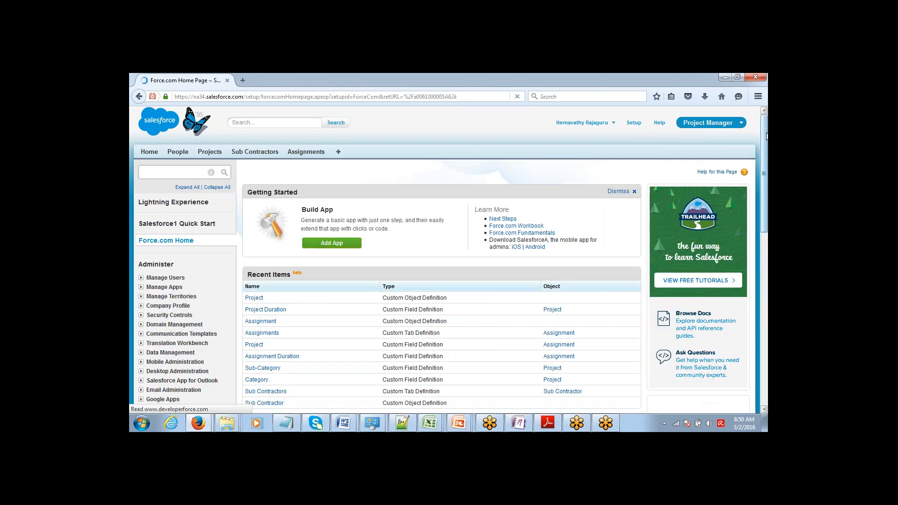
pyautogui.scroll(-5, 766, 137)
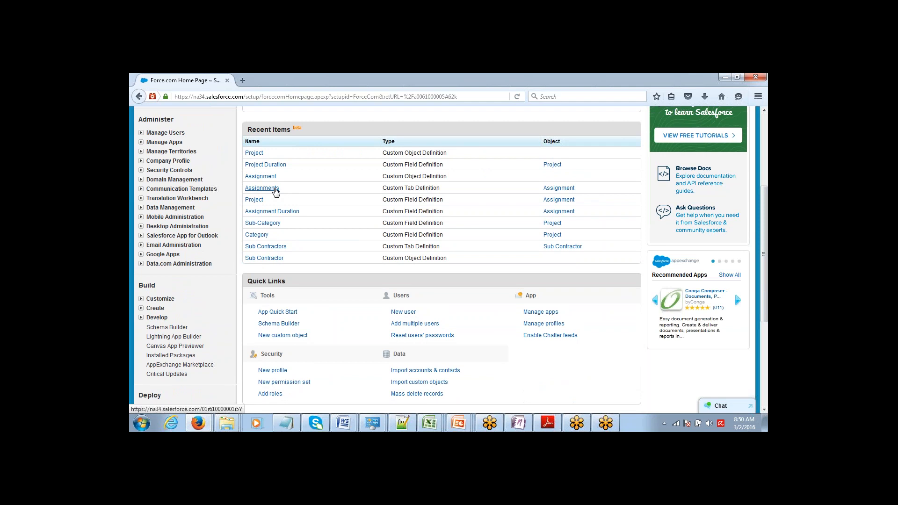
pyautogui.click(267, 179)
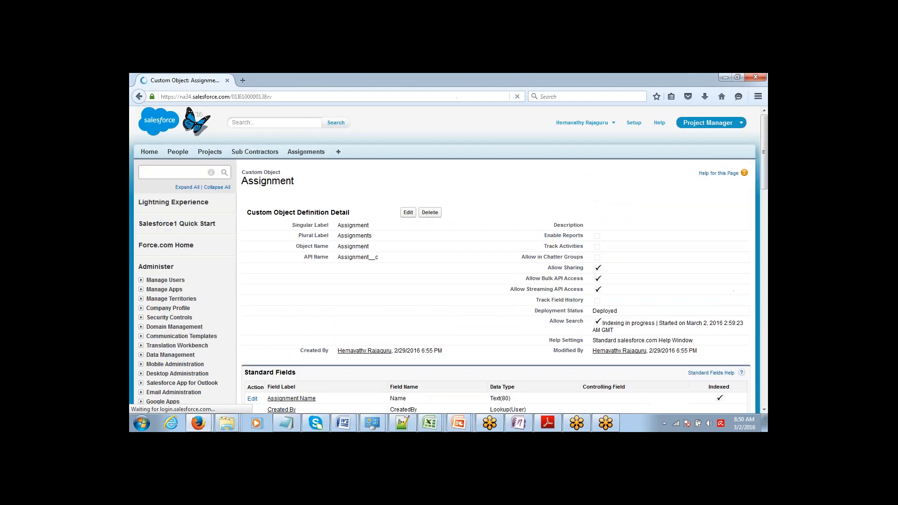
pyautogui.scroll(-5, 749, 179)
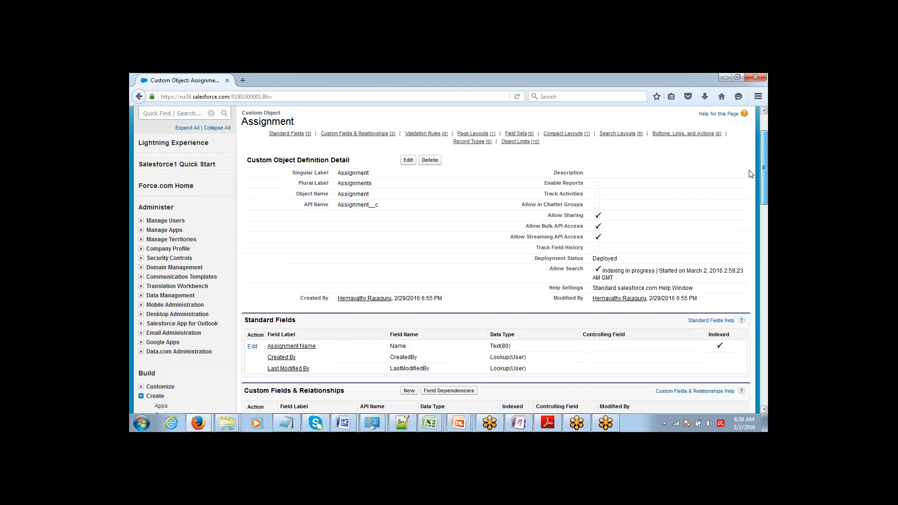
pyautogui.click(409, 276)
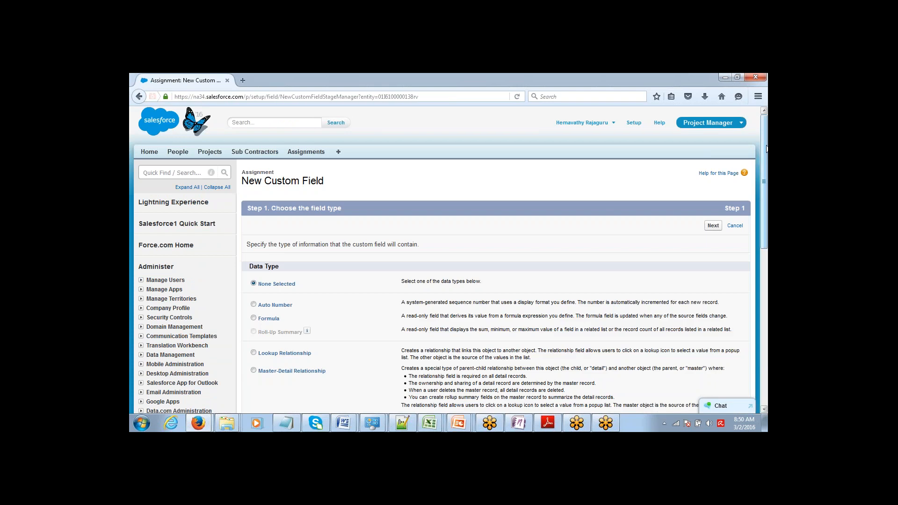
# Choose Picklist as the new Assignment field's data type
pyautogui.scroll(-3, 754, 185)
pyautogui.scroll(-3, 752, 184)
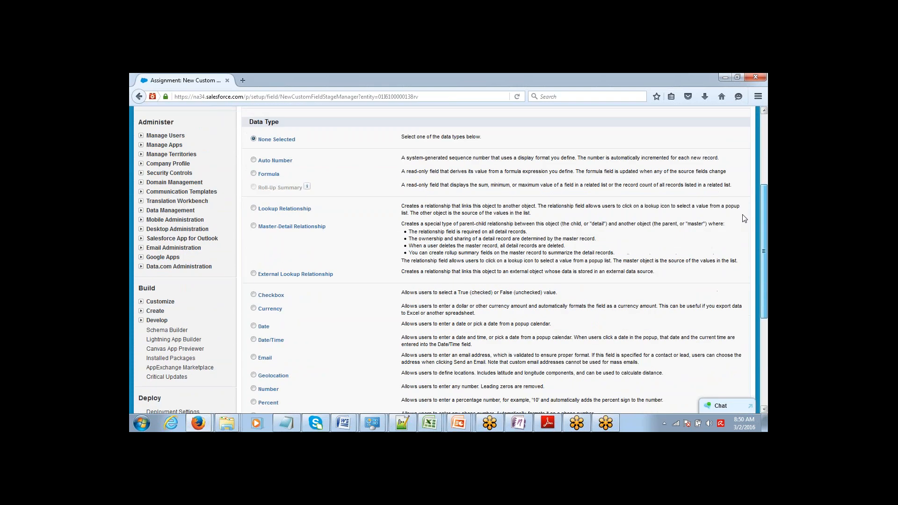
pyautogui.scroll(-4, 742, 233)
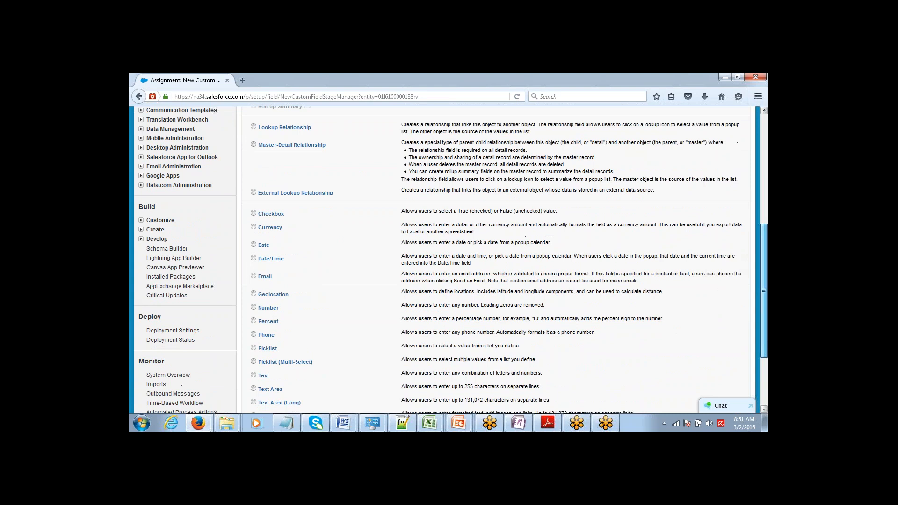
pyautogui.click(253, 343)
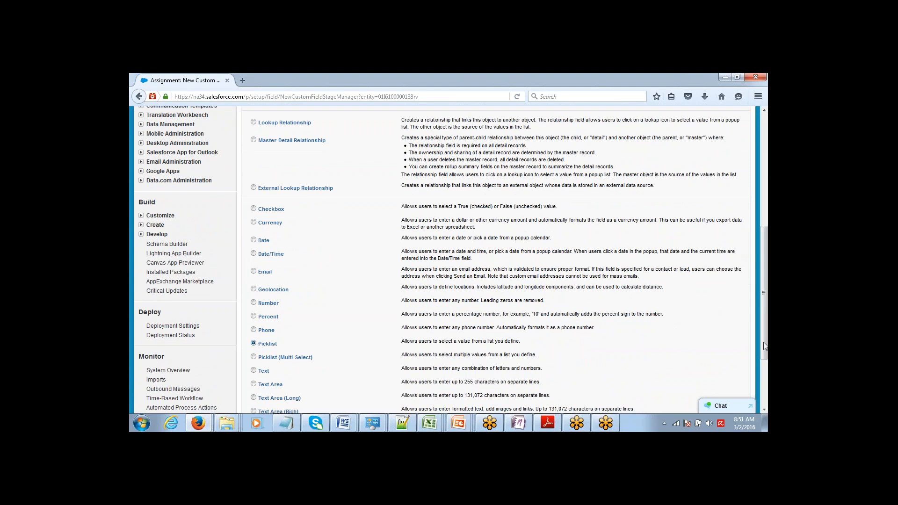
pyautogui.moveTo(765, 343); pyautogui.dragTo(762, 407)
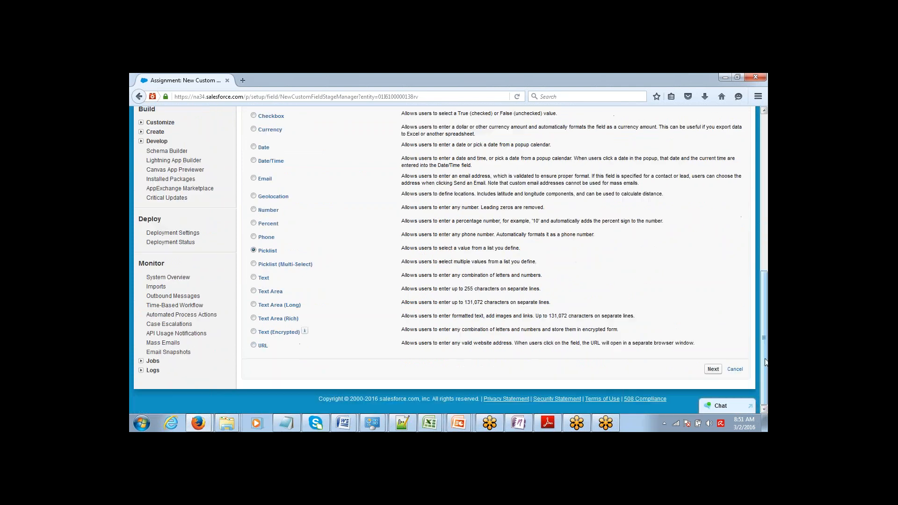
pyautogui.click(712, 369)
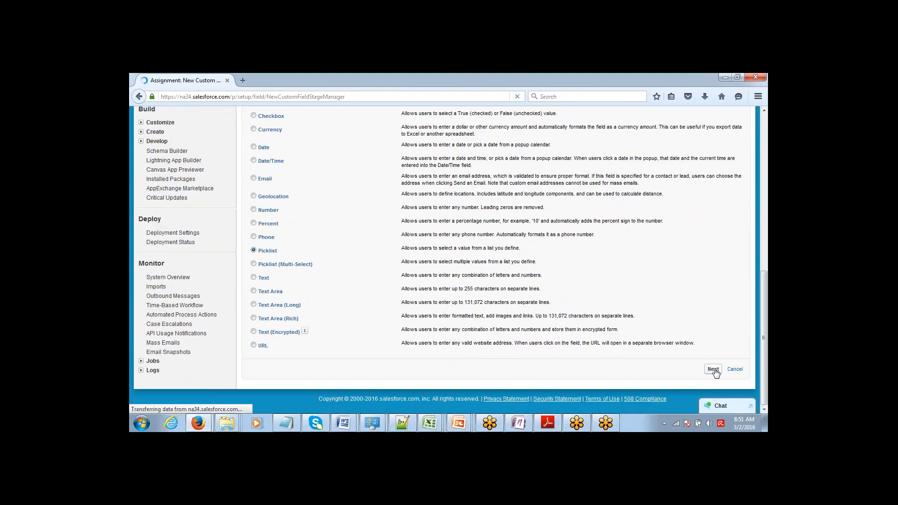
# Label it 'Reuired SKill' with values Java, HTML, PHP, visible to all profiles, and save
pyautogui.click(363, 246)
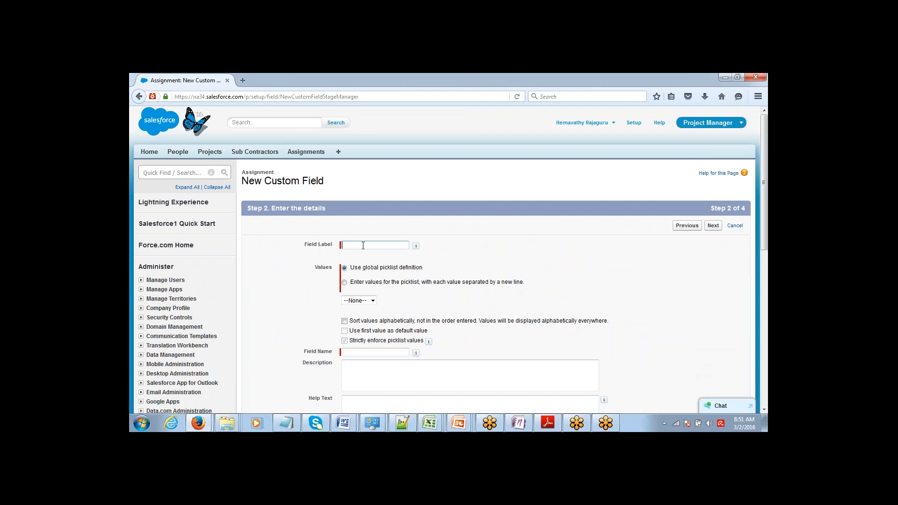
pyautogui.write('Re')
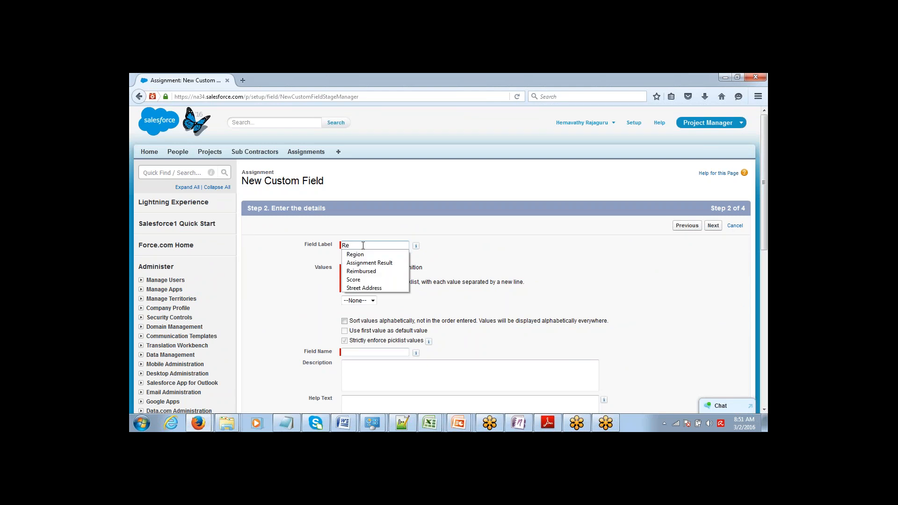
pyautogui.write('uired SKill')
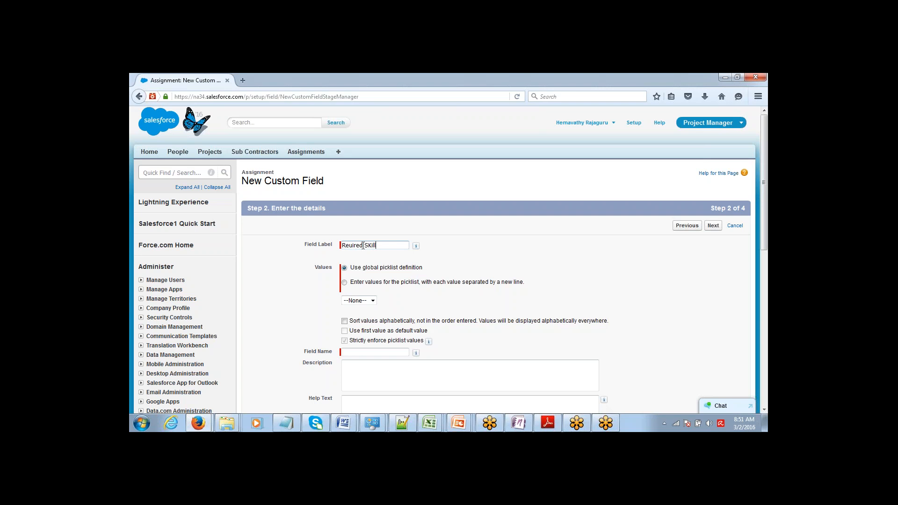
pyautogui.click(344, 282)
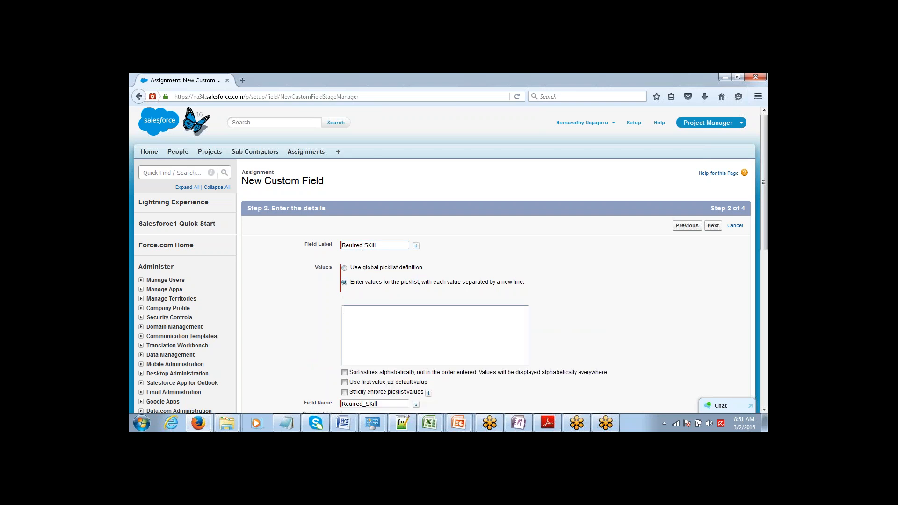
pyautogui.write('Java ')
pyautogui.write('HTML ')
pyautogui.write('PHP')
pyautogui.hotkey('shift', 'Home')
pyautogui.hotkey('shift', 'Up')
pyautogui.hotkey('shift', 'Up')
pyautogui.hotkey('ctrl', 'c')
pyautogui.click(713, 225)
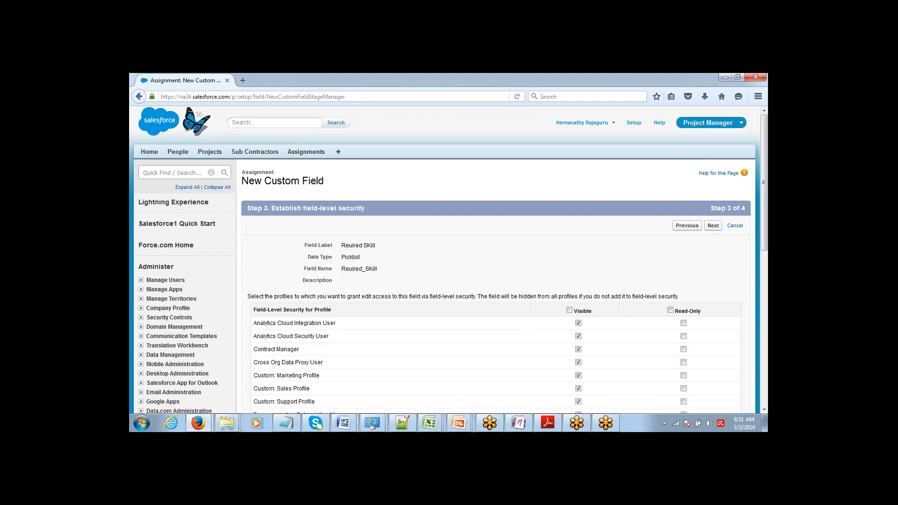
pyautogui.click(569, 310)
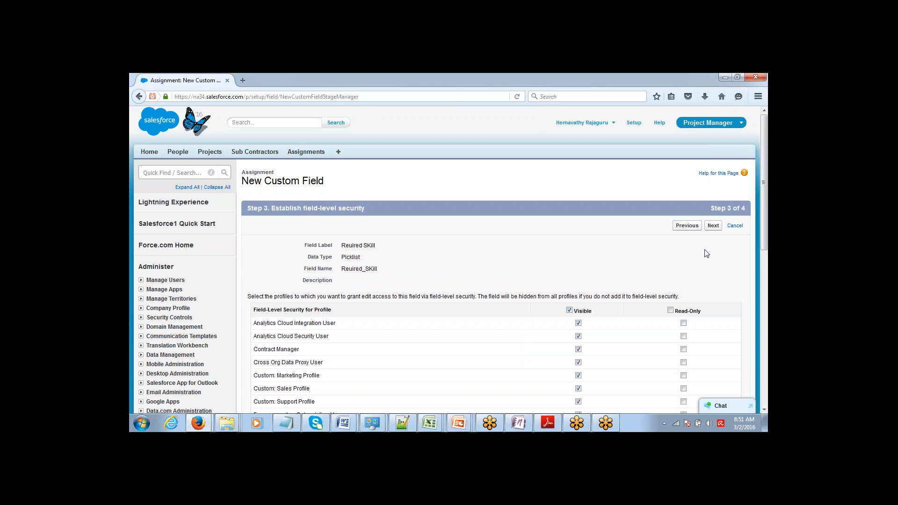
pyautogui.click(714, 228)
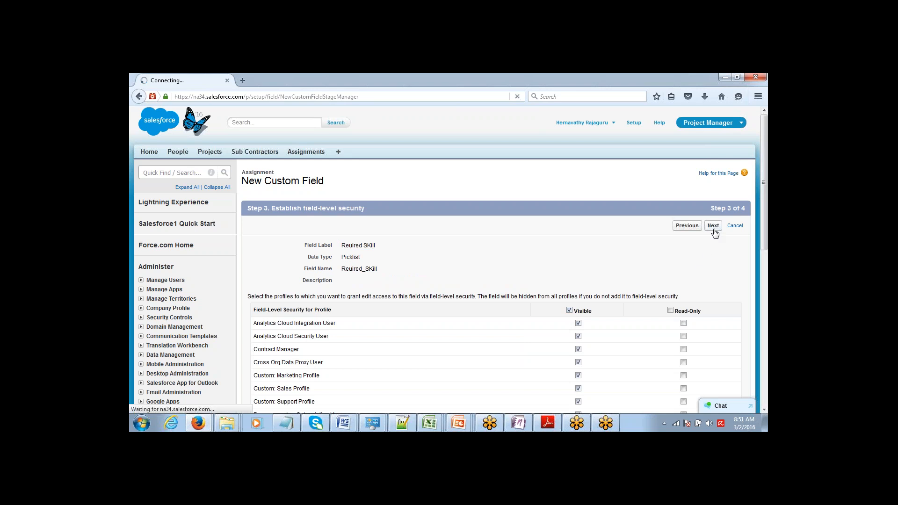
pyautogui.click(712, 227)
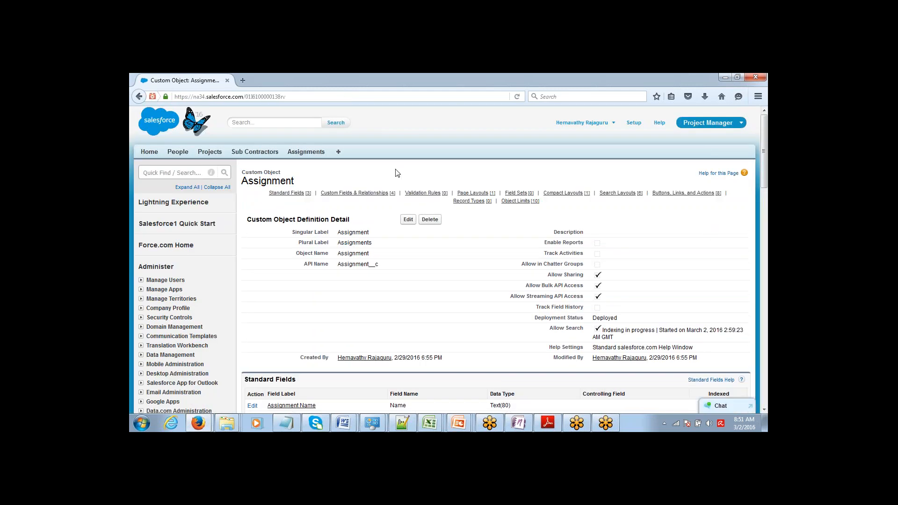
# Open the People object from the Objects list and begin a new custom field on it
pyautogui.scroll(-5, 753, 179)
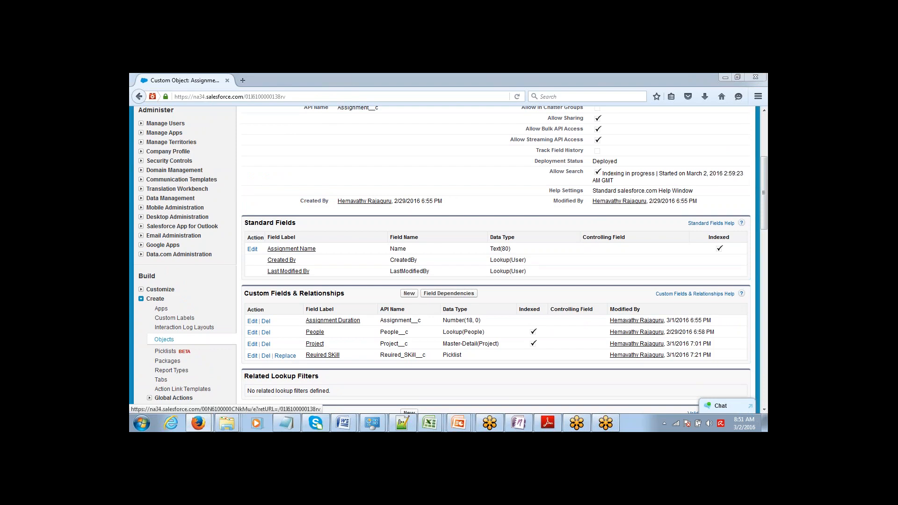
pyautogui.click(167, 339)
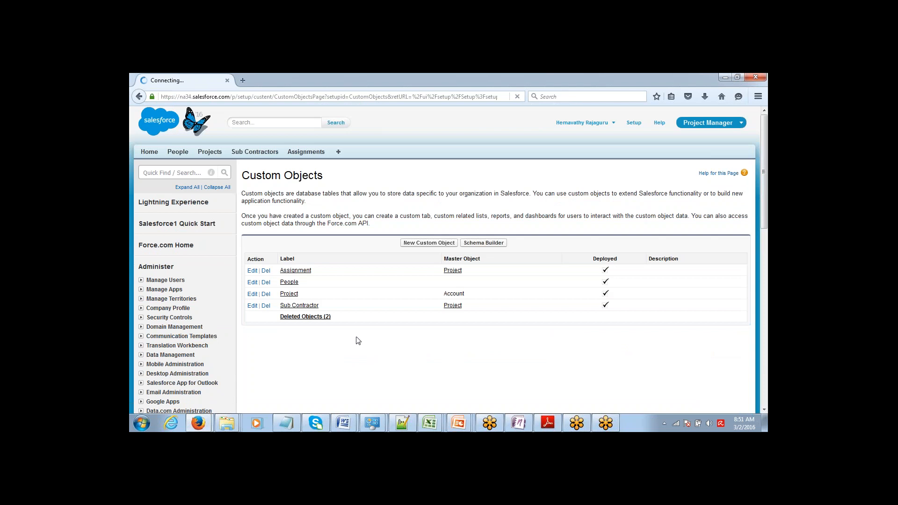
pyautogui.click(288, 282)
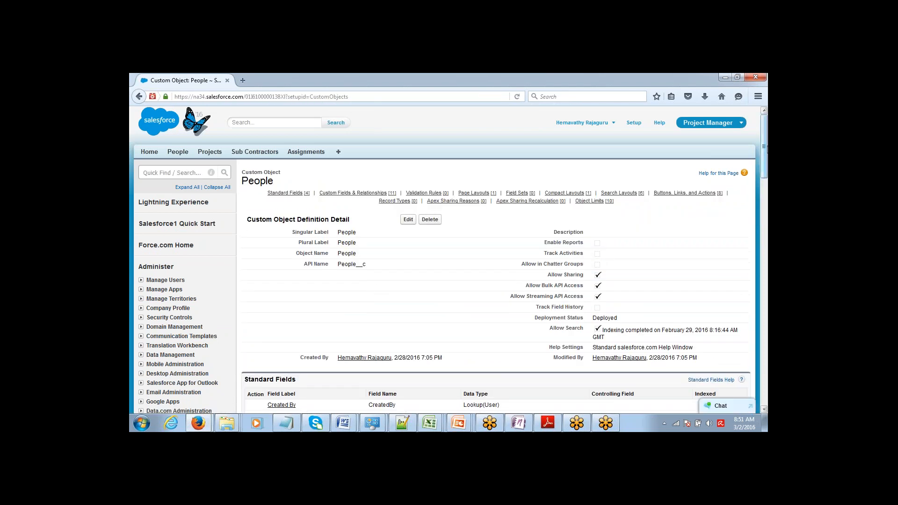
pyautogui.moveTo(766, 145); pyautogui.dragTo(753, 178)
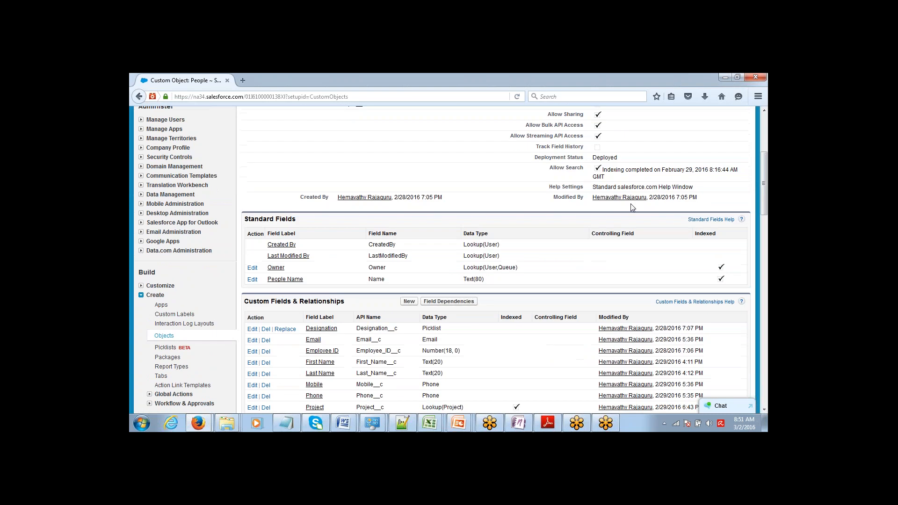
pyautogui.click(409, 301)
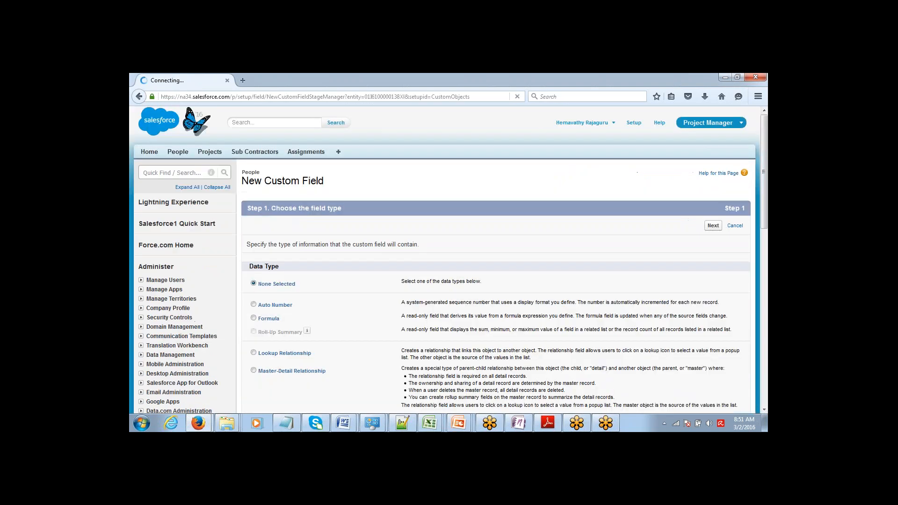
# Choose Picklist as the new People field's data type
pyautogui.scroll(-5, 754, 168)
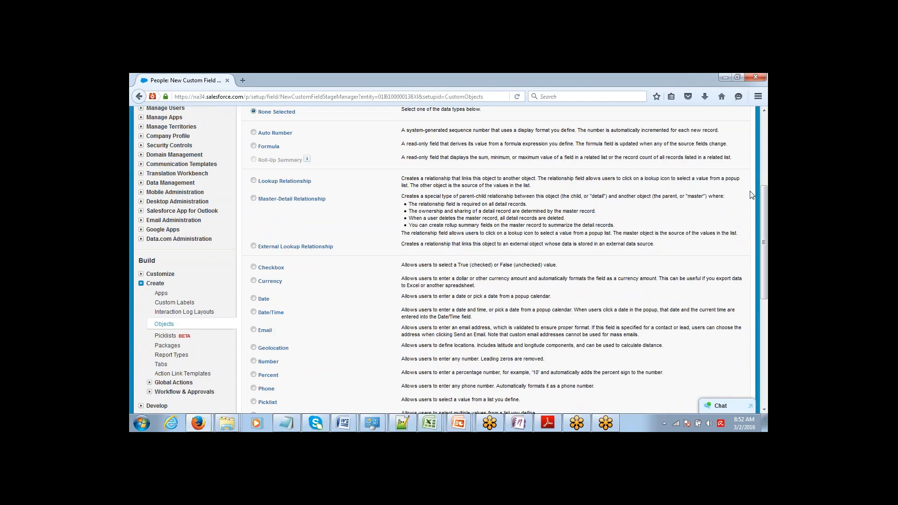
pyautogui.click(254, 402)
pyautogui.scroll(-10, 762, 411)
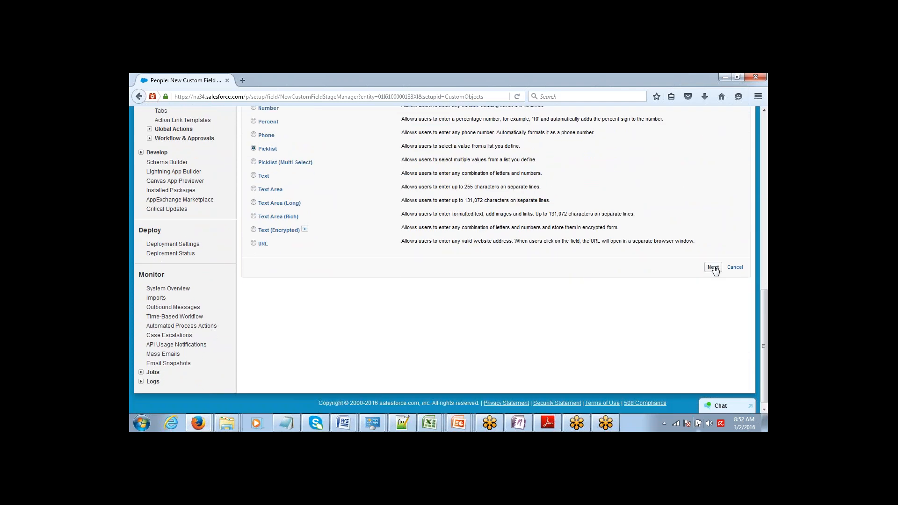
pyautogui.click(713, 269)
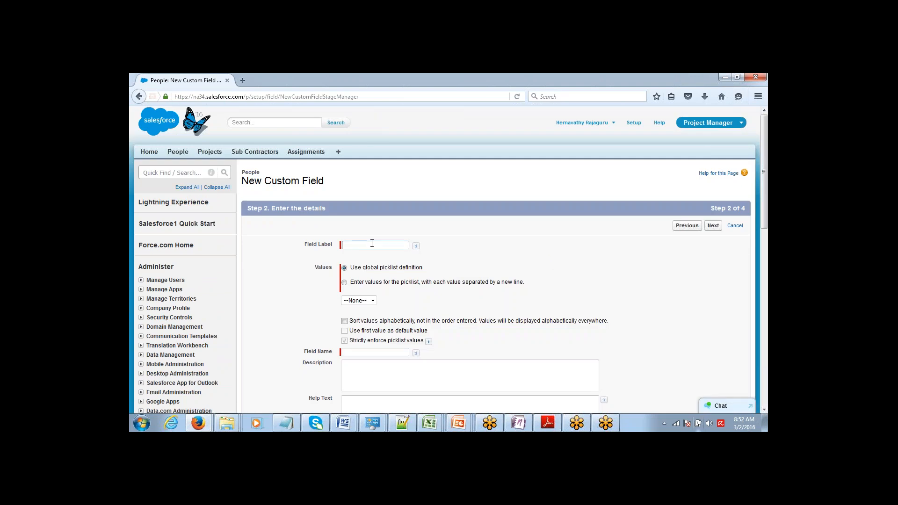
# Label it 'Speciality', paste values Java, HTML, PHP, make it visible to all profiles, and save
pyautogui.write('Speciality')
pyautogui.click(344, 282)
pyautogui.click(360, 309)
pyautogui.hotkey('ctrl', 'v')
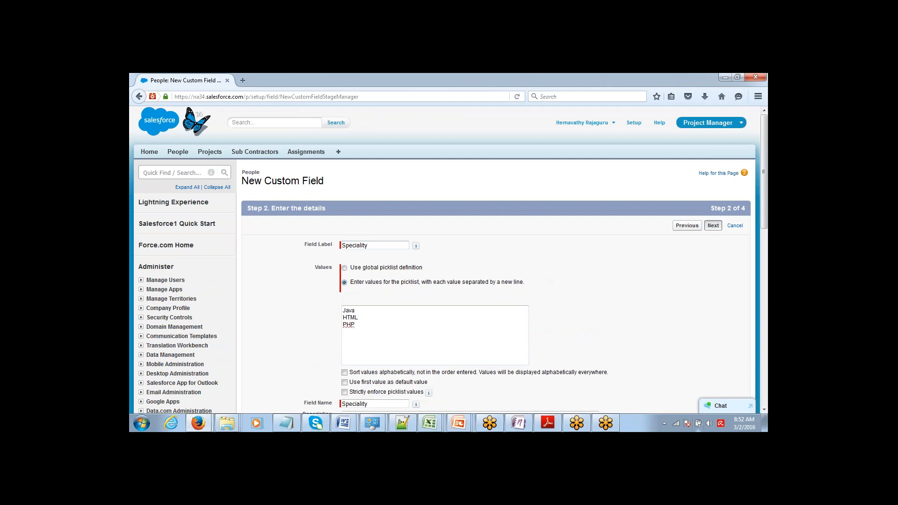
pyautogui.click(713, 225)
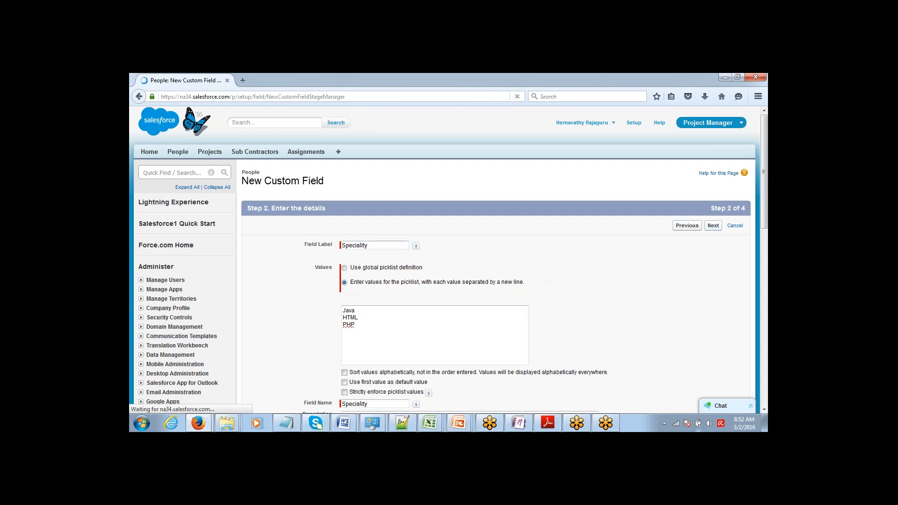
pyautogui.click(569, 310)
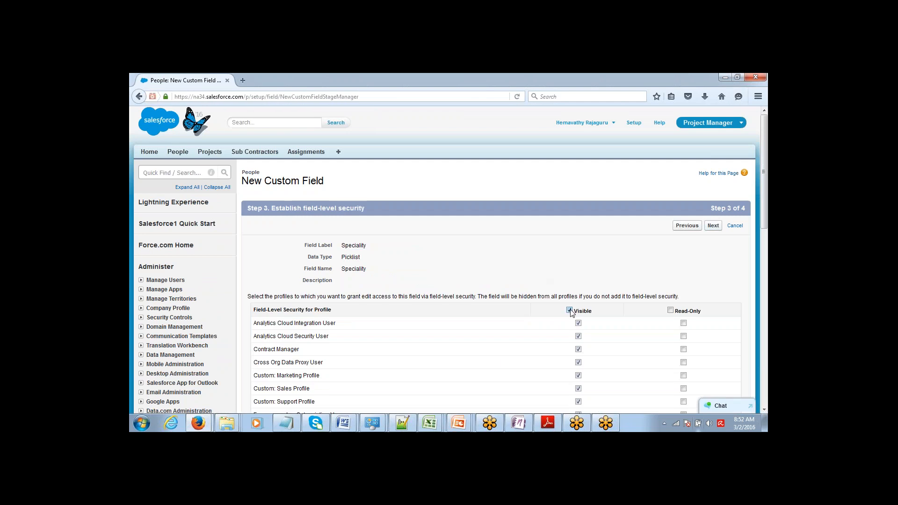
pyautogui.click(713, 225)
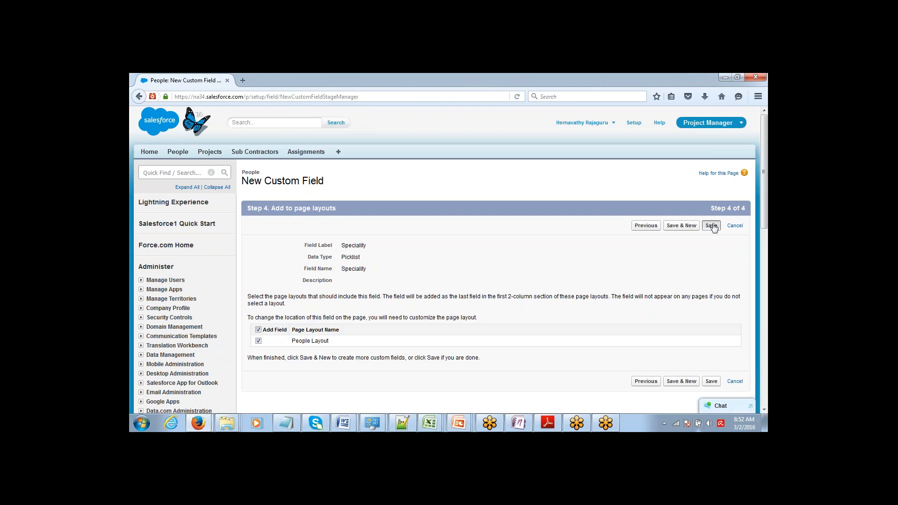
pyautogui.click(711, 225)
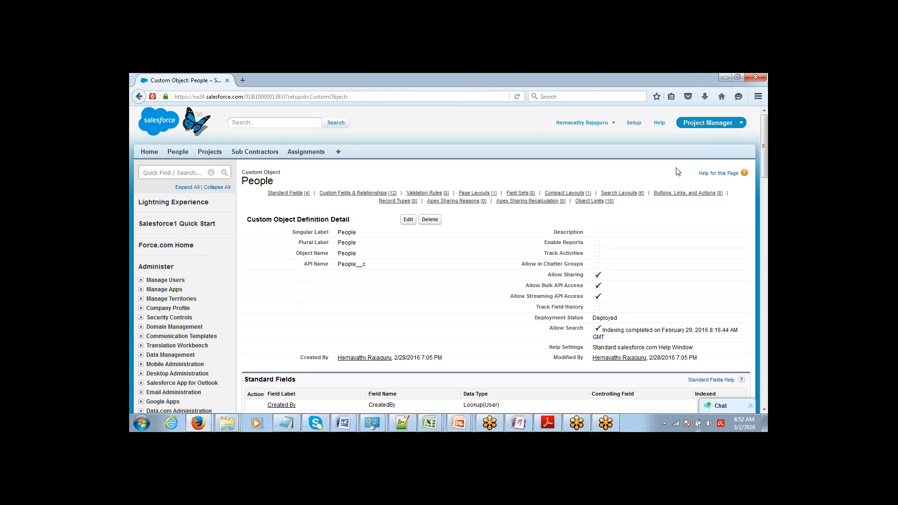
# On a new Assignment form, check which people the People lookup offers, then go to People
pyautogui.moveTo(766, 139)
pyautogui.mouseDown()
pyautogui.moveTo(759, 155)
pyautogui.moveTo(763, 135)
pyautogui.mouseUp()
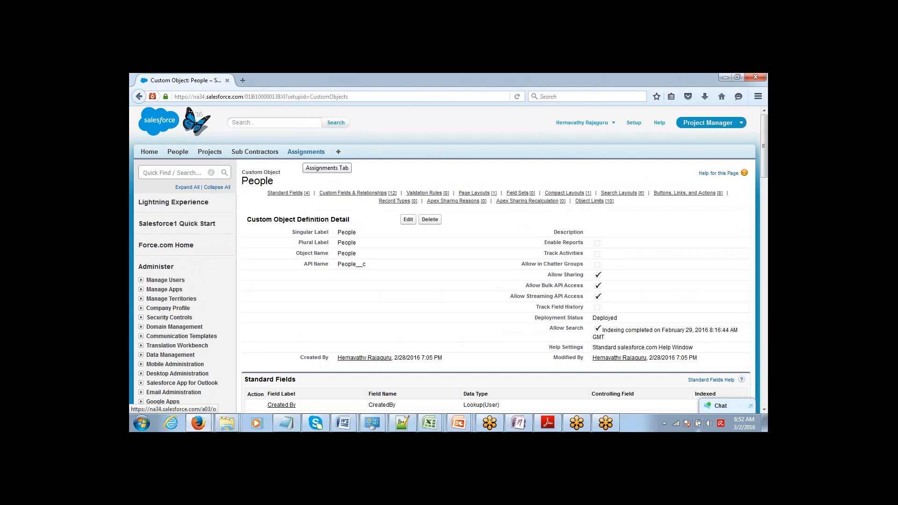
pyautogui.click(306, 152)
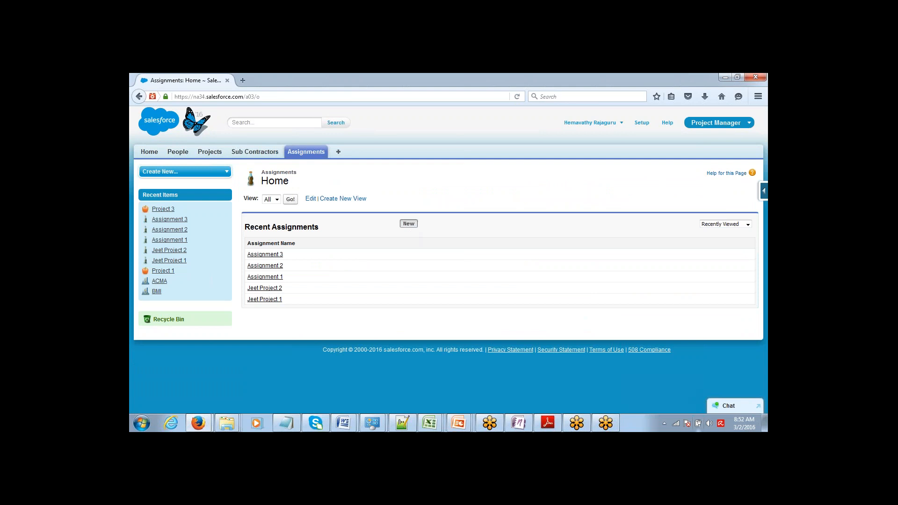
pyautogui.click(408, 223)
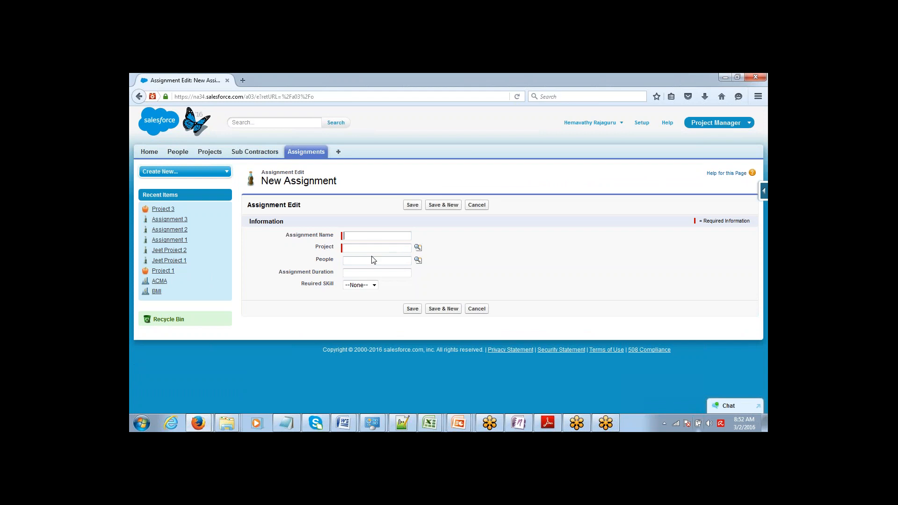
pyautogui.click(417, 260)
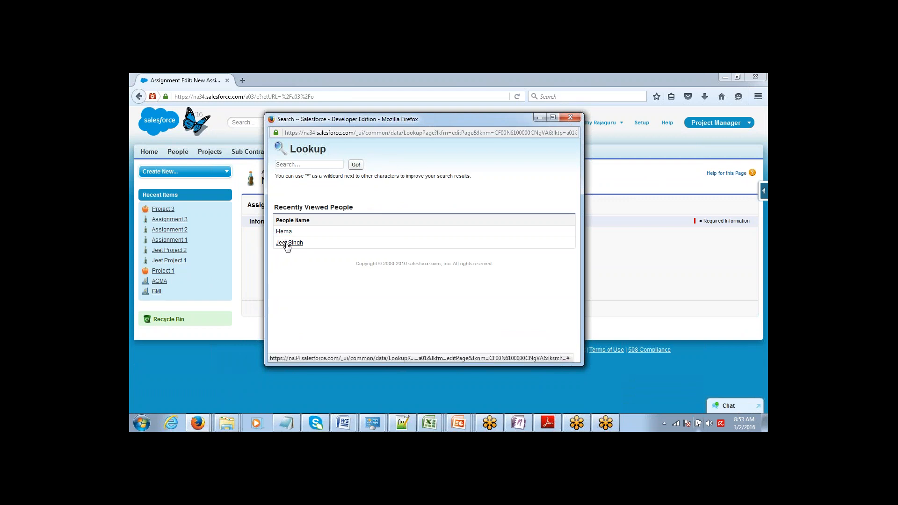
pyautogui.click(579, 117)
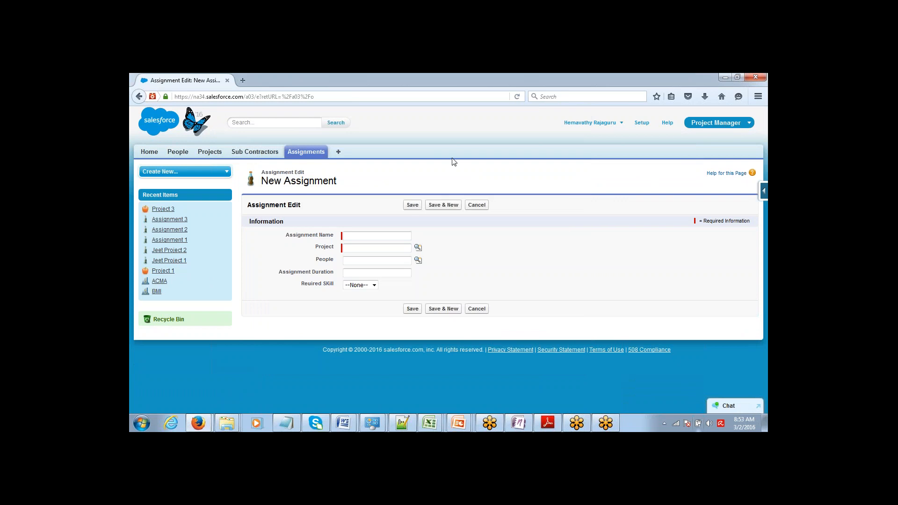
pyautogui.click(182, 157)
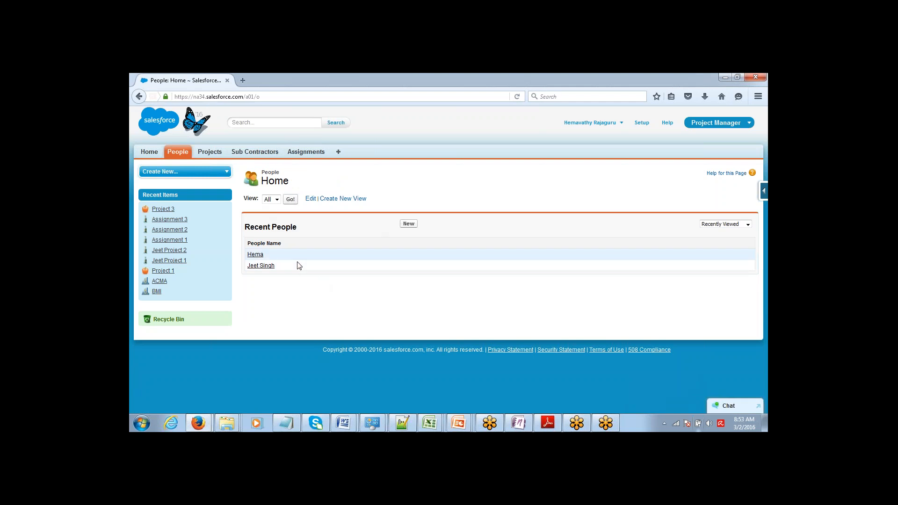
# Edit the first person's record to set Speciality to Java, save, and return to People
pyautogui.click(257, 256)
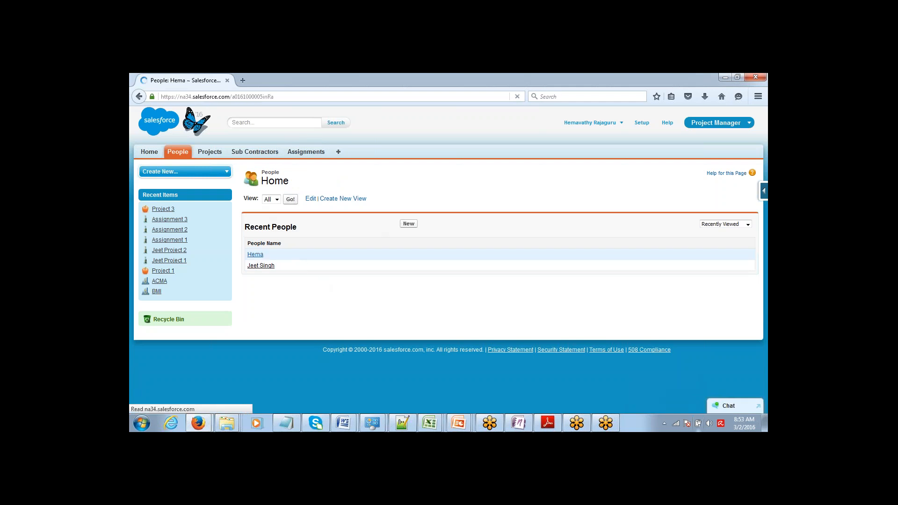
pyautogui.click(406, 227)
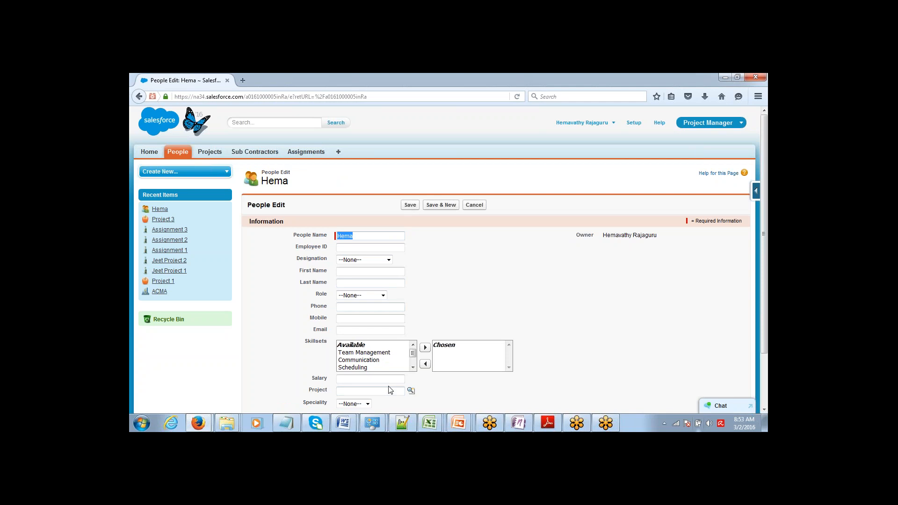
pyautogui.click(368, 403)
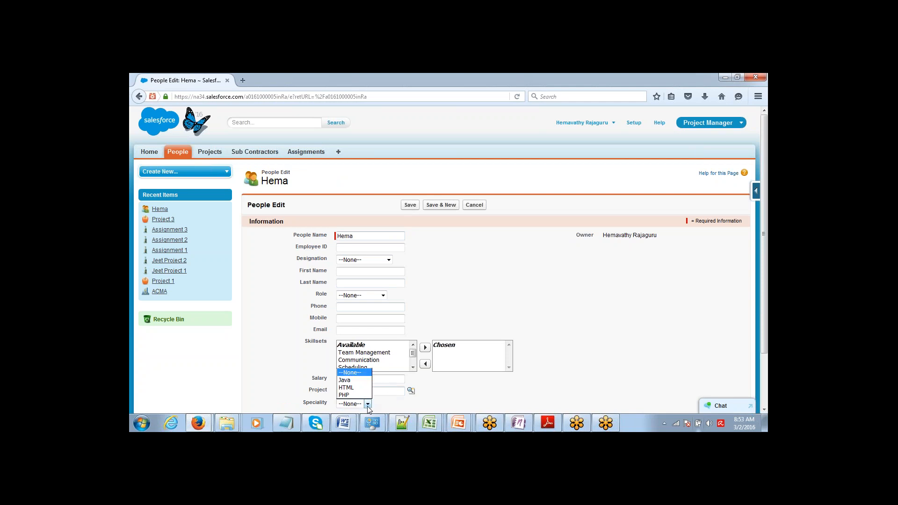
pyautogui.click(367, 380)
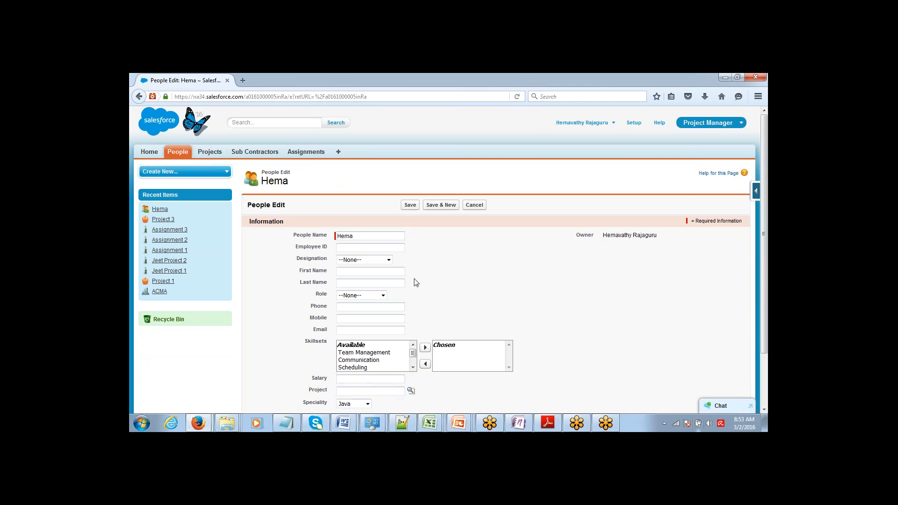
pyautogui.click(410, 204)
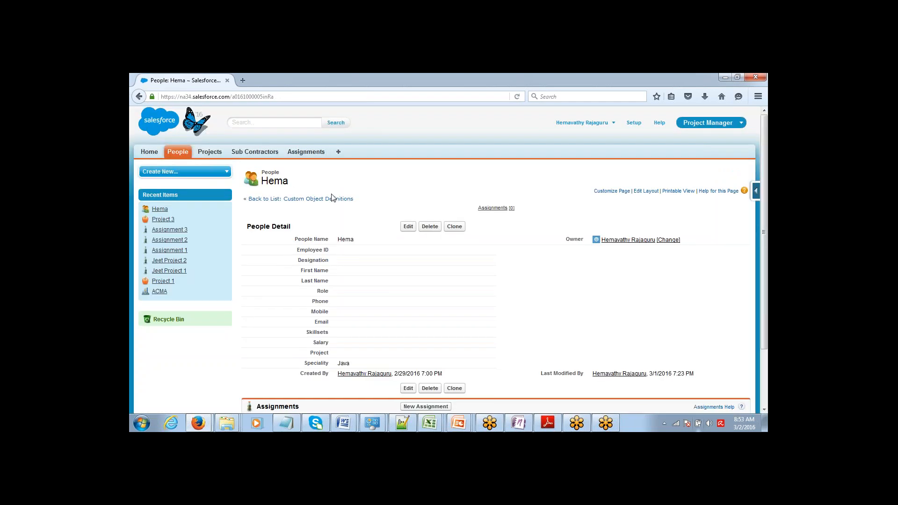
pyautogui.click(185, 152)
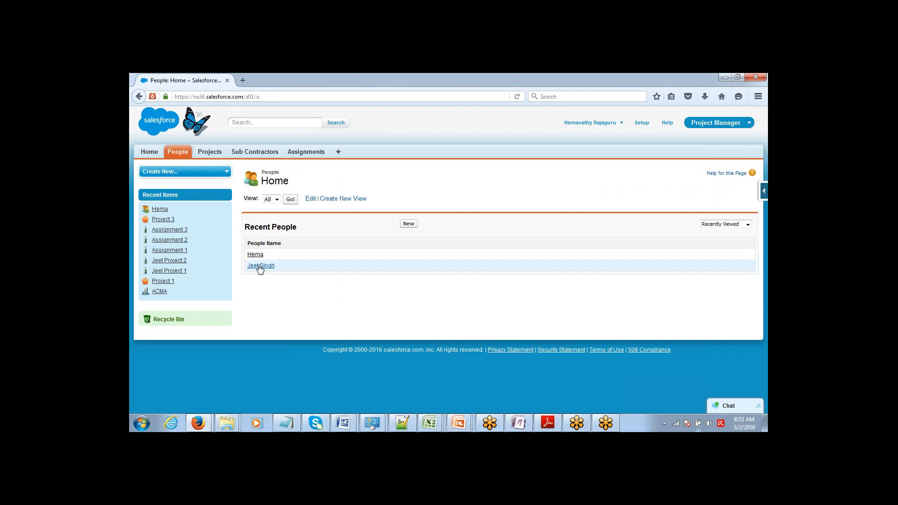
# Inline-edit the second person's Speciality to HTML, save, and open the Assignments list
pyautogui.click(260, 266)
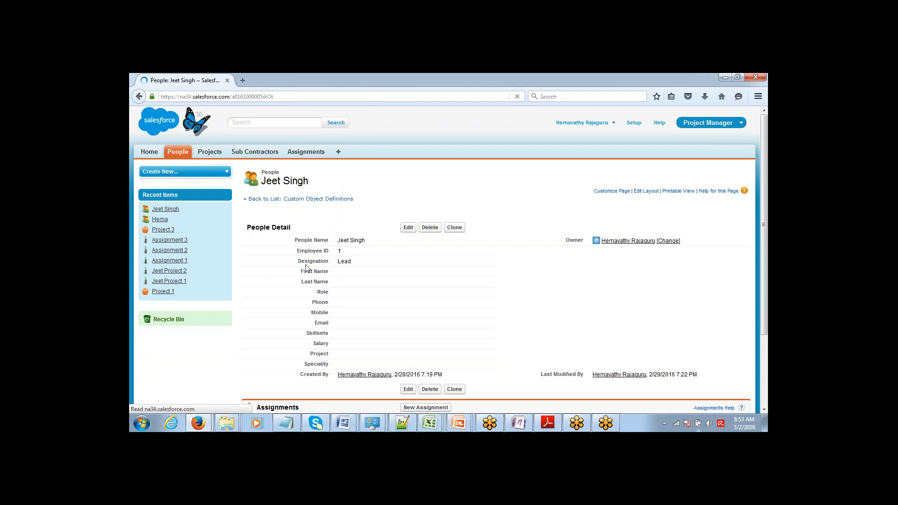
pyautogui.doubleClick(343, 365)
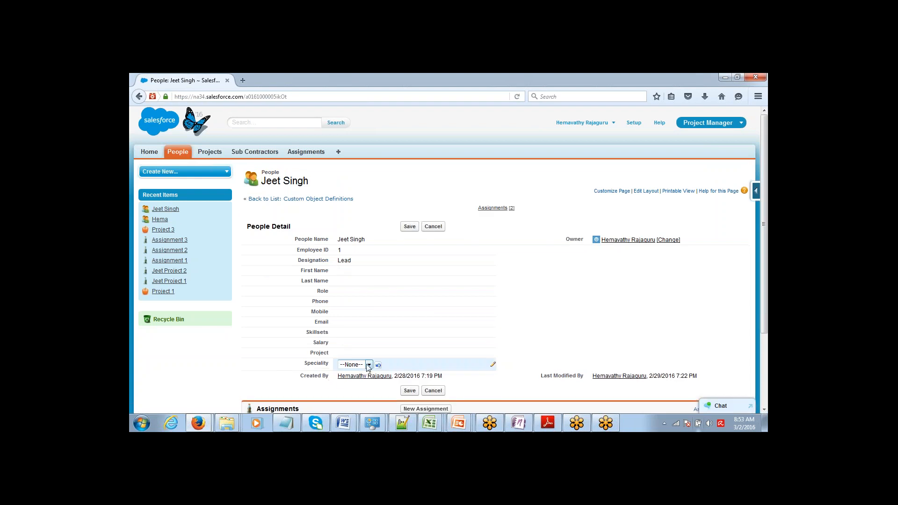
pyautogui.click(369, 364)
pyautogui.click(363, 389)
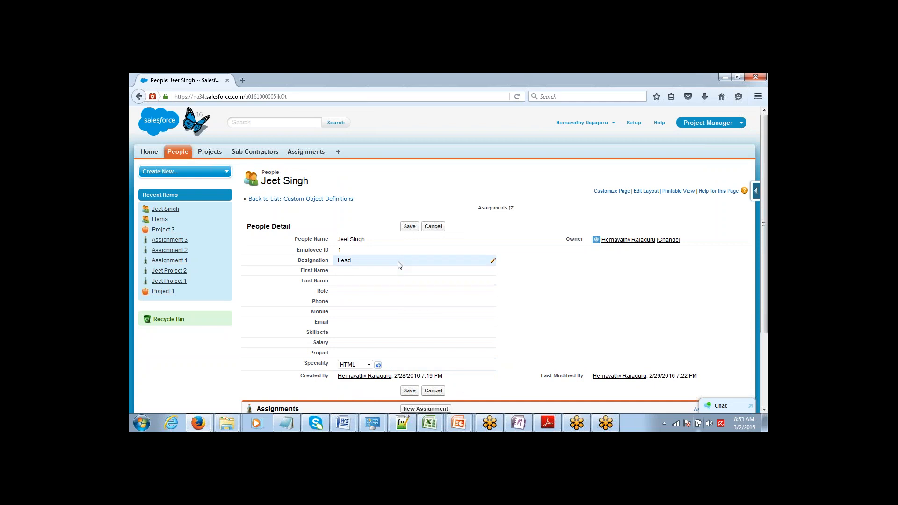
pyautogui.click(410, 226)
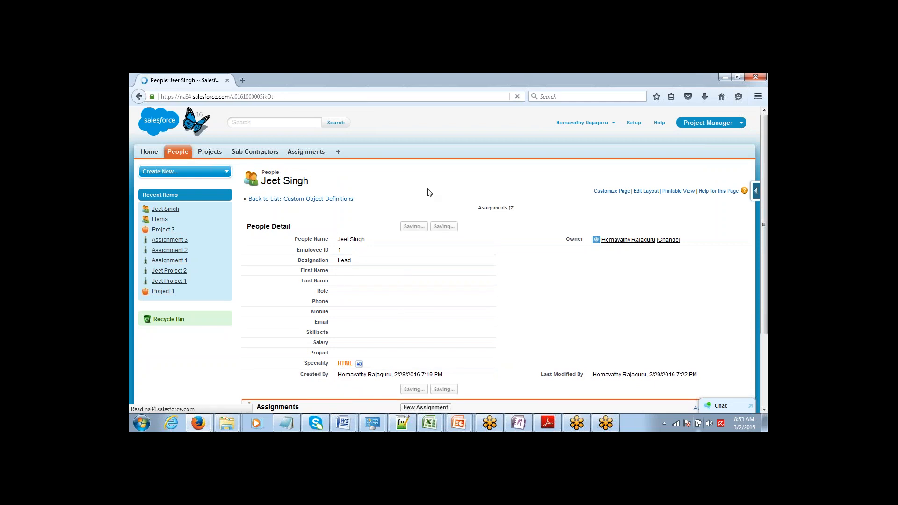
pyautogui.click(306, 152)
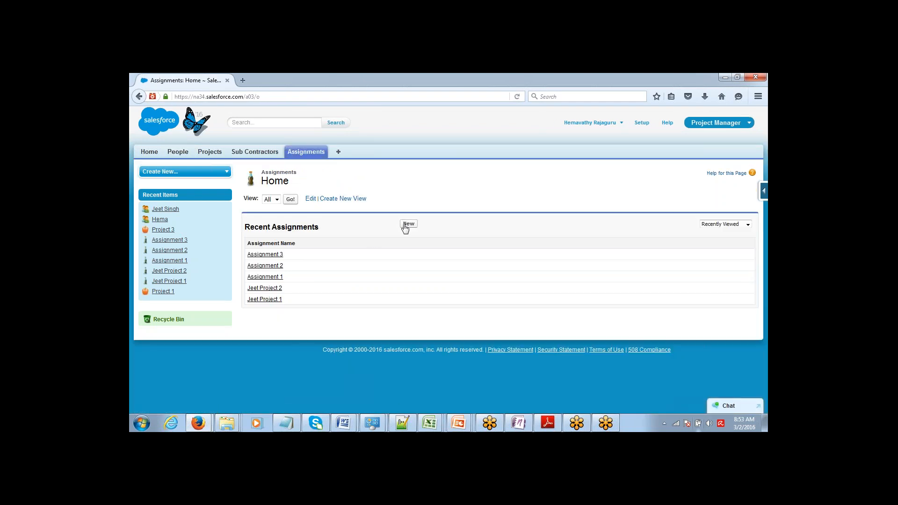
# Start a new Assignment with the Reuired Skill set to Java
pyautogui.click(406, 225)
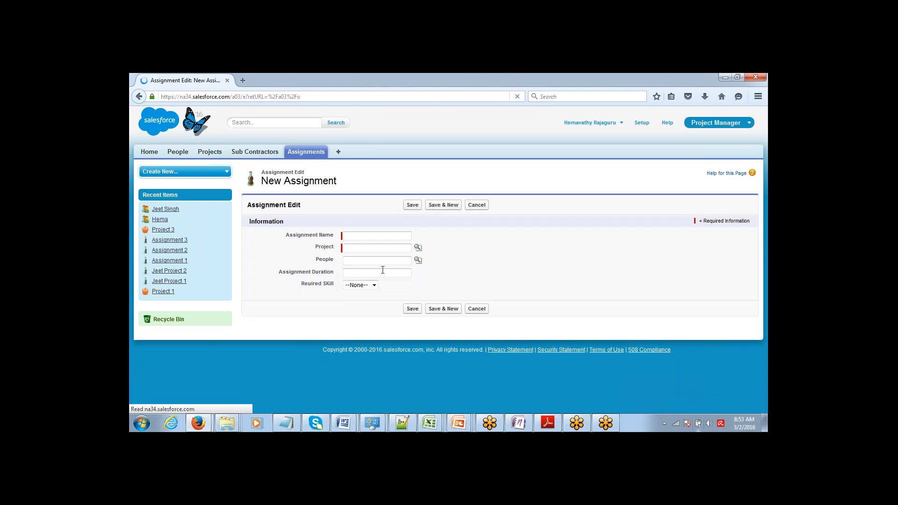
pyautogui.click(373, 286)
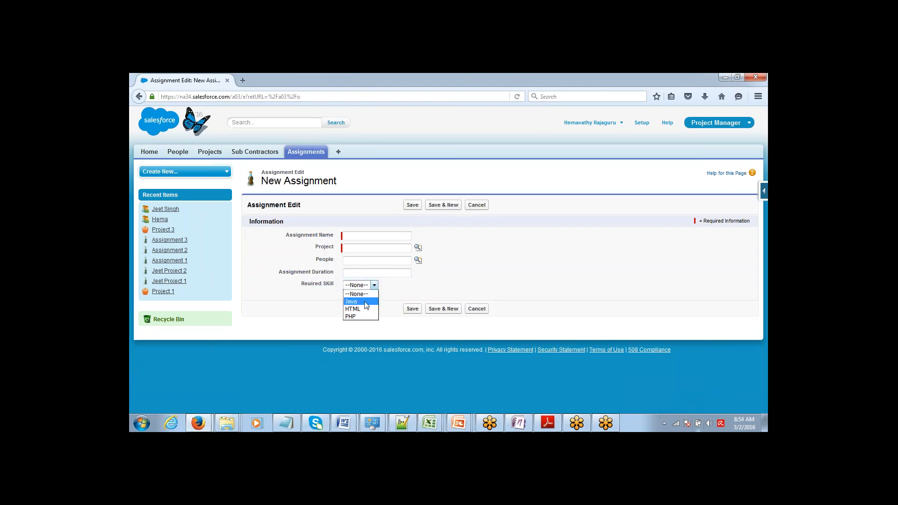
pyautogui.click(366, 302)
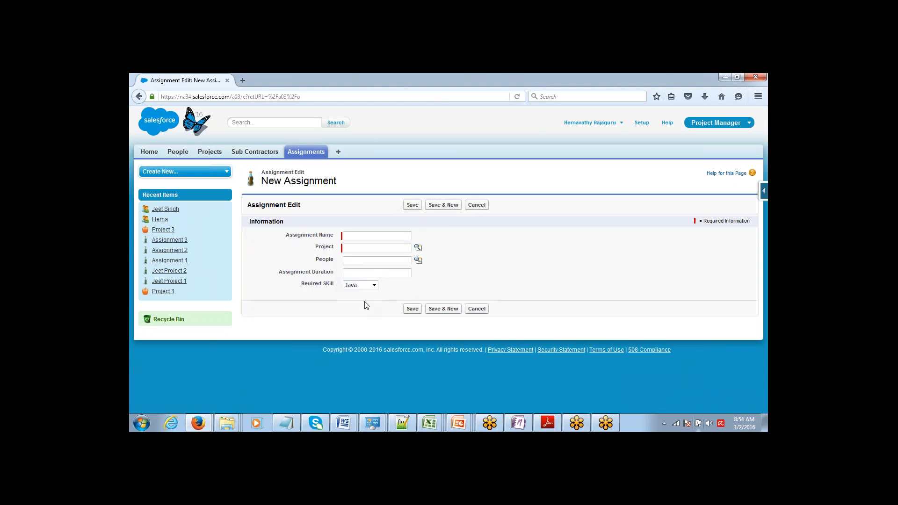
# Confirm the People lookup still lists everyone, then open the Assignment object definition in Setup
pyautogui.click(417, 250)
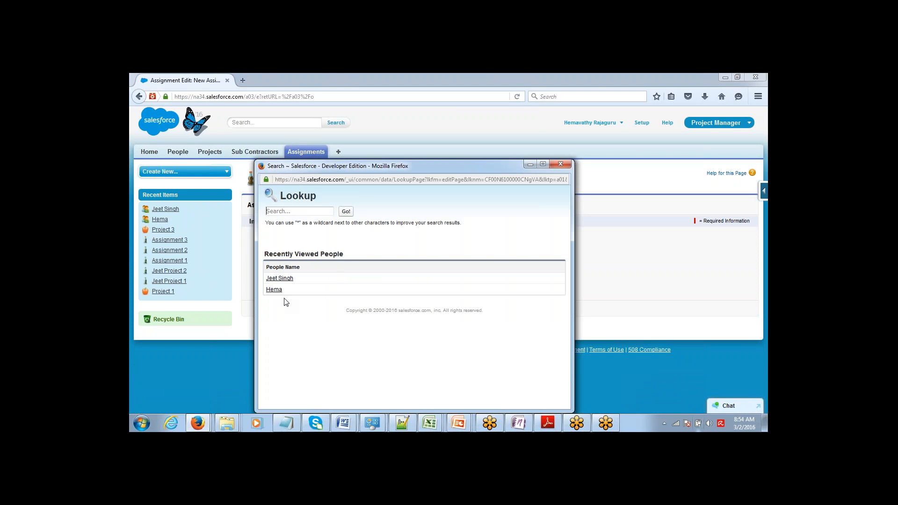
pyautogui.moveTo(422, 165); pyautogui.dragTo(541, 106)
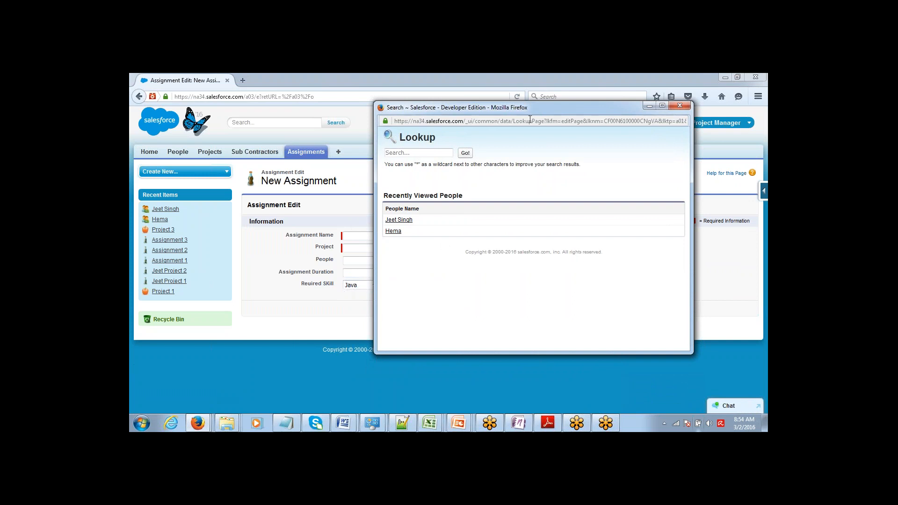
pyautogui.moveTo(534, 109); pyautogui.dragTo(480, 138)
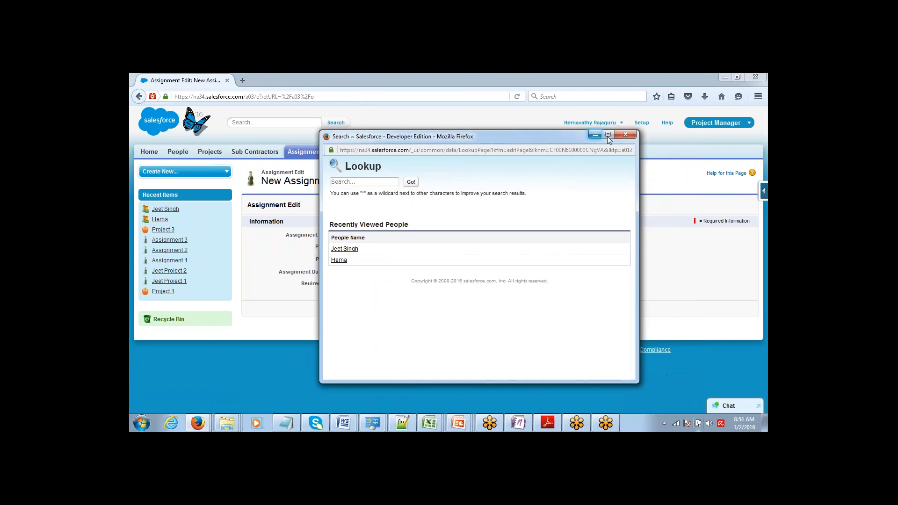
pyautogui.click(626, 135)
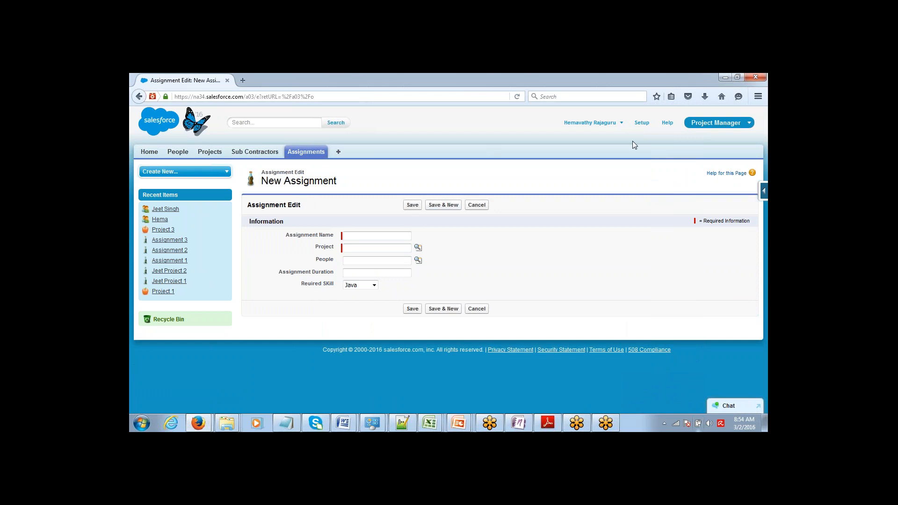
pyautogui.click(642, 124)
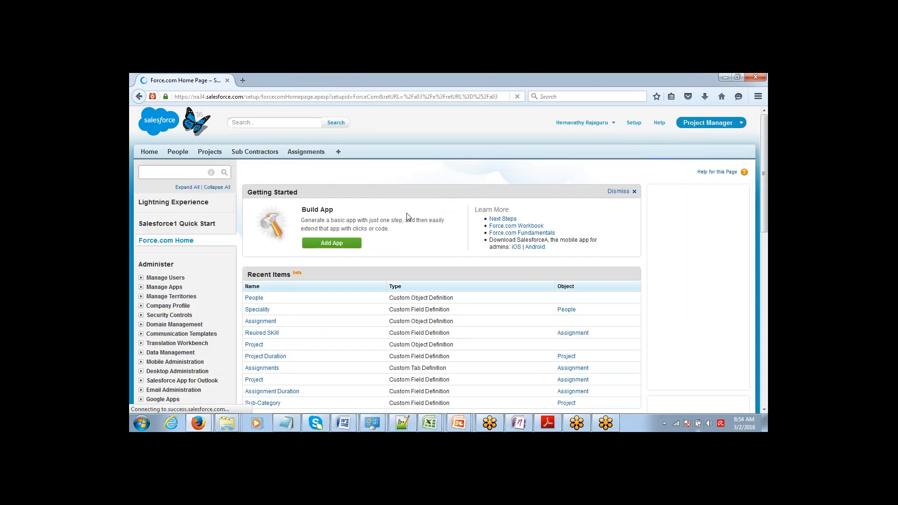
pyautogui.click(257, 321)
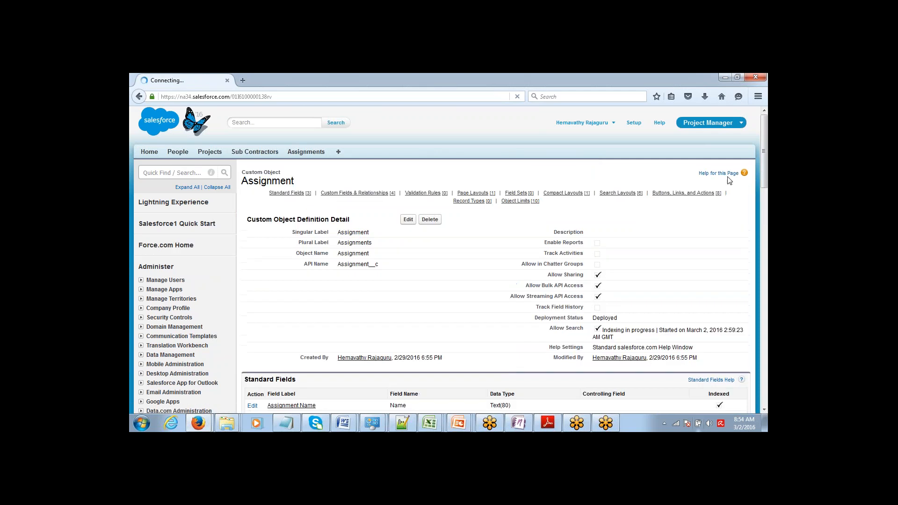
# Scroll to the Assignment's custom fields and edit the People lookup field
pyautogui.moveTo(765, 135); pyautogui.dragTo(765, 189)
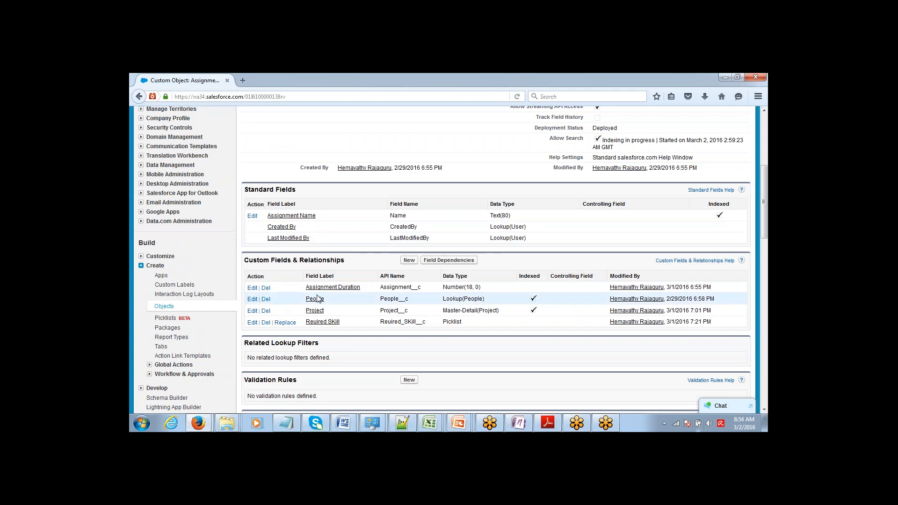
pyautogui.click(253, 300)
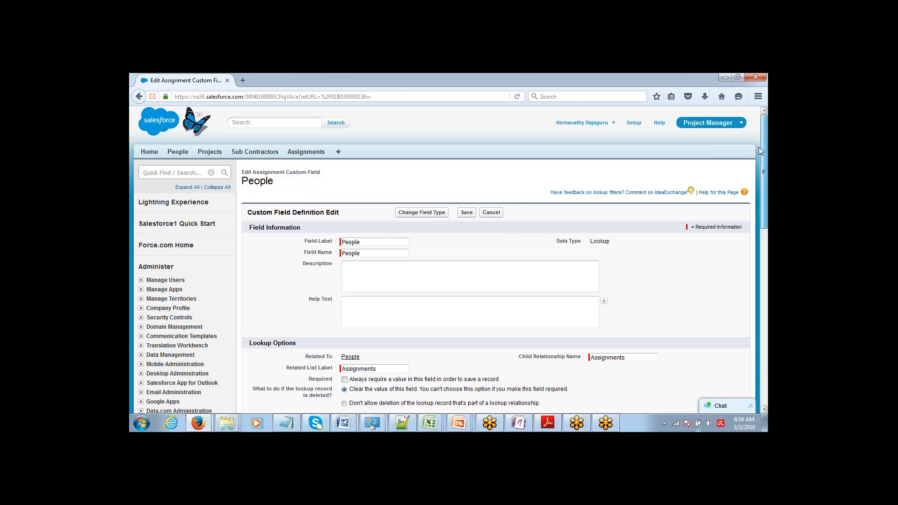
# Reveal the People field's empty Lookup Filter settings and filter type options
pyautogui.scroll(-5, 753, 159)
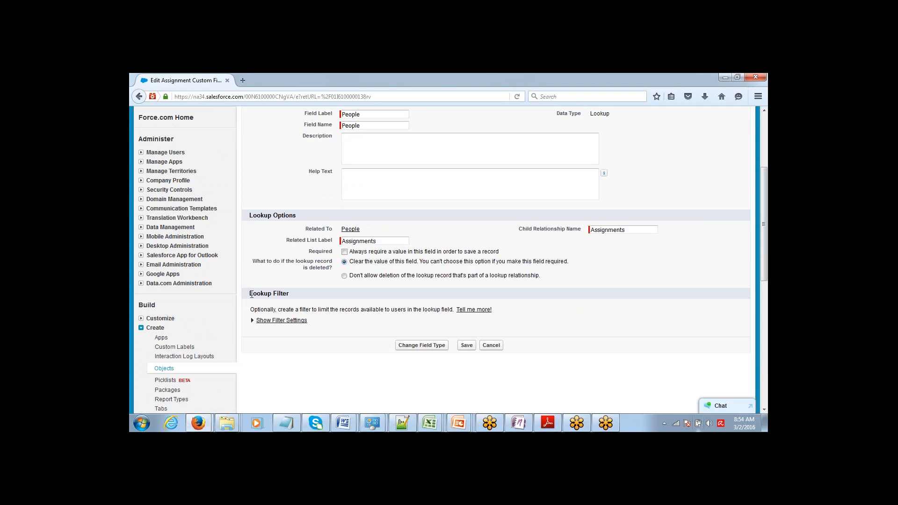
pyautogui.moveTo(251, 294); pyautogui.dragTo(299, 297)
pyautogui.click(265, 322)
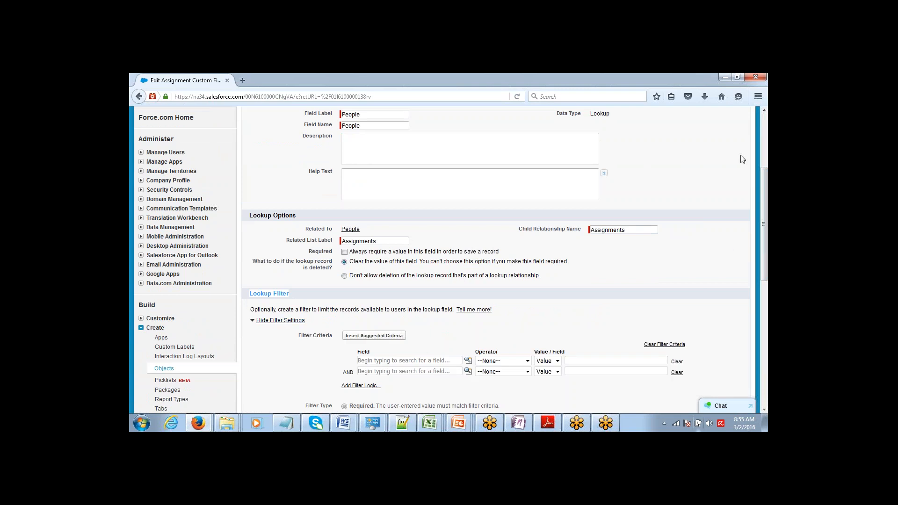
pyautogui.click(765, 410)
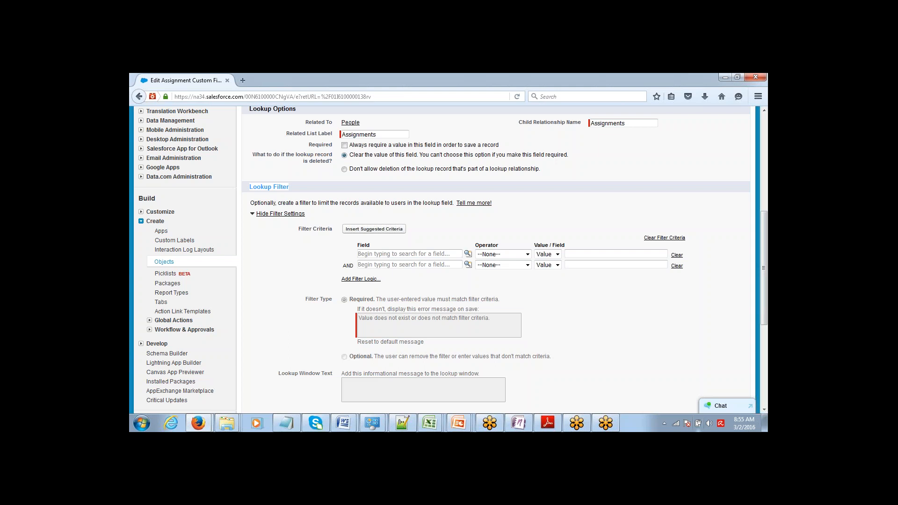
# Make the first filter criterion Assignment: Reuired SKill with the equals operator
pyautogui.click(467, 253)
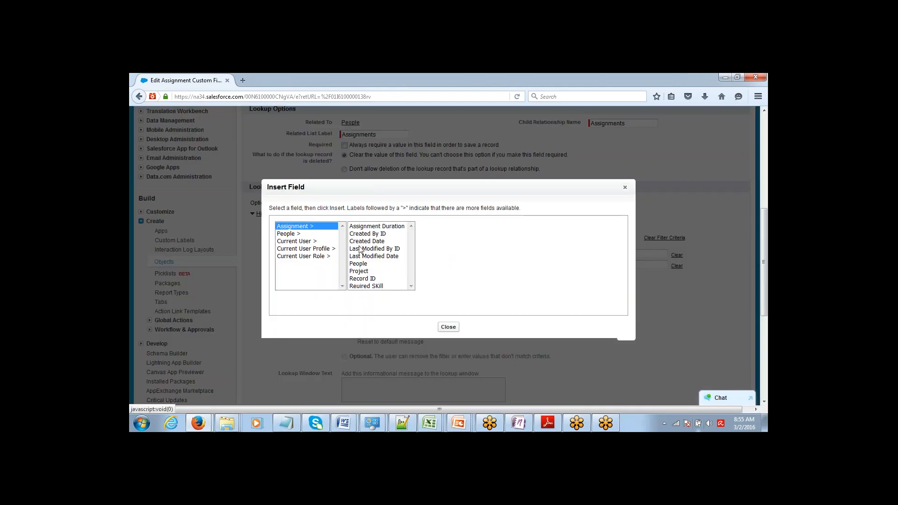
pyautogui.click(372, 234)
pyautogui.press('Down')
pyautogui.press('Down')
pyautogui.press('Down')
pyautogui.press('Down')
pyautogui.press('Down')
pyautogui.press('Down')
pyautogui.press('Down')
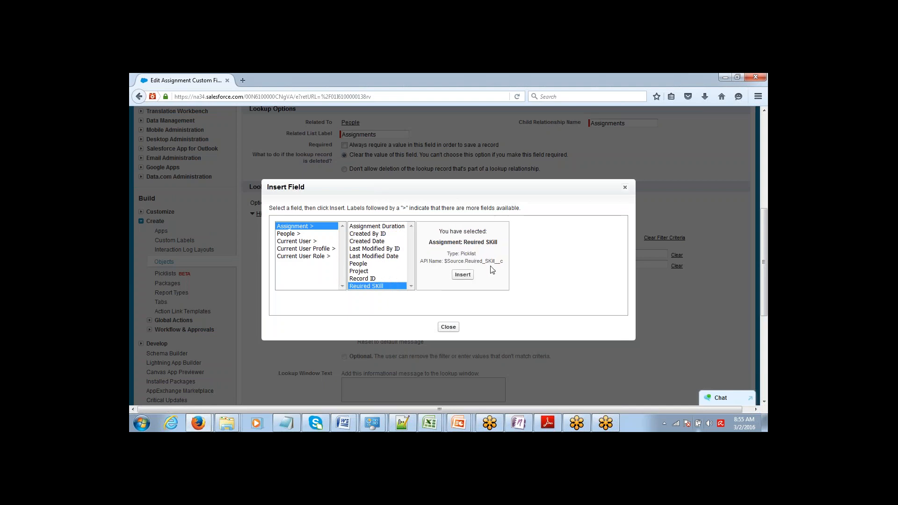
pyautogui.click(462, 275)
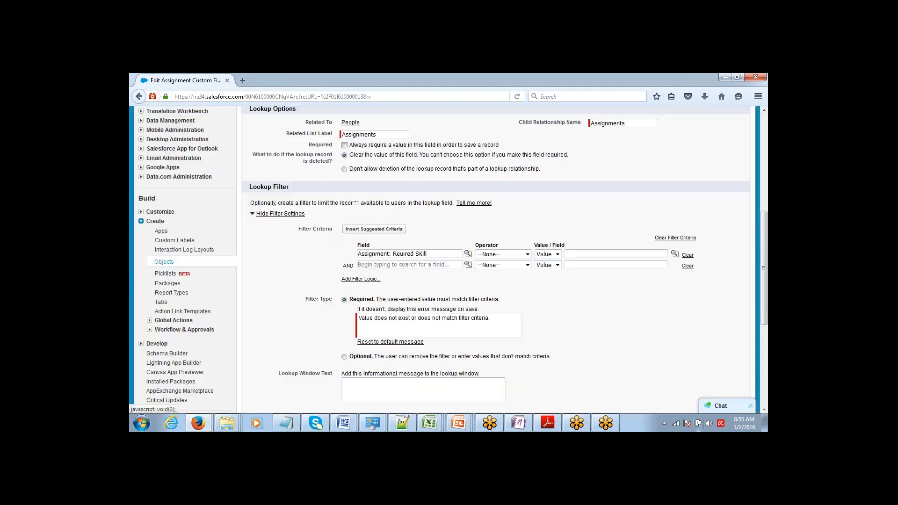
pyautogui.click(522, 255)
pyautogui.click(516, 271)
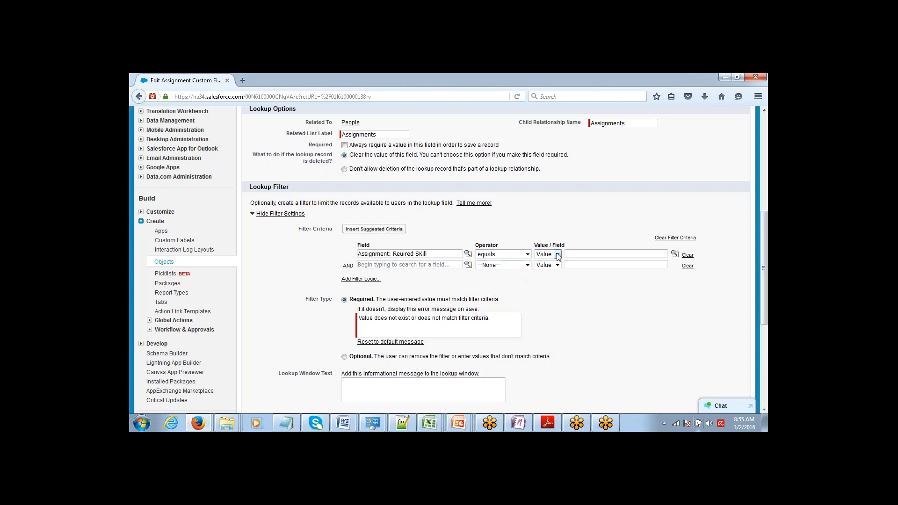
# Set the criterion to compare against a Field instead of a fixed value
pyautogui.click(675, 254)
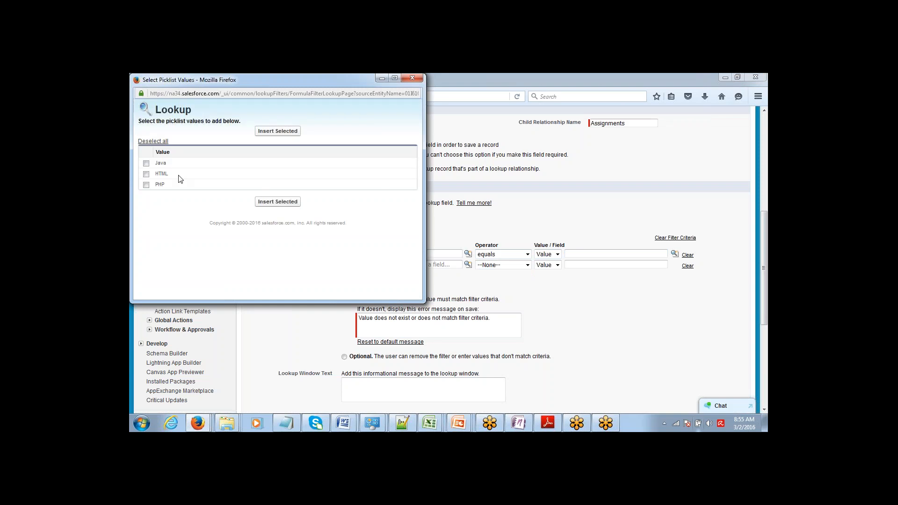
pyautogui.click(415, 76)
pyautogui.click(556, 254)
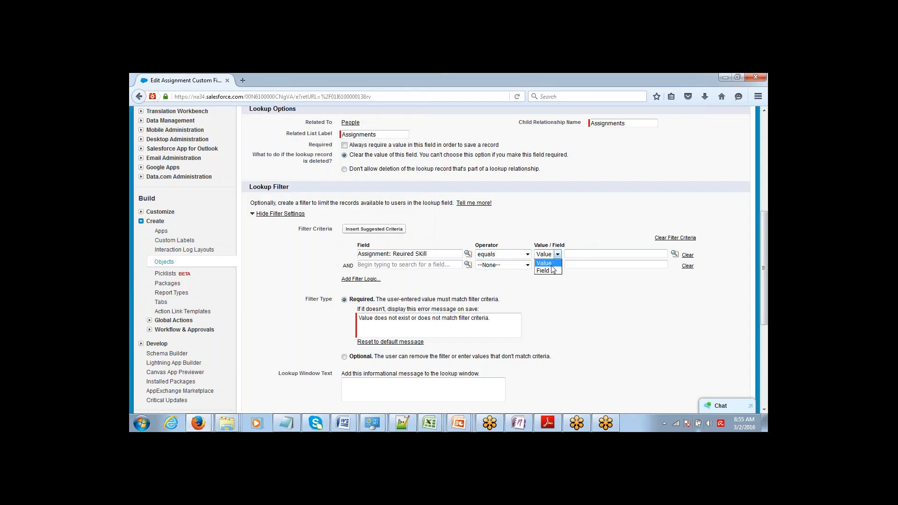
pyautogui.click(553, 271)
pyautogui.click(556, 254)
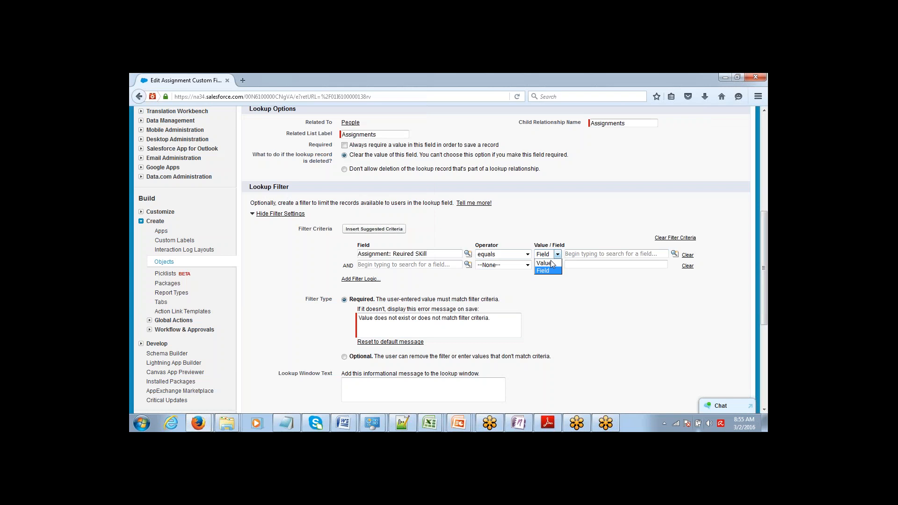
pyautogui.click(551, 262)
pyautogui.click(584, 255)
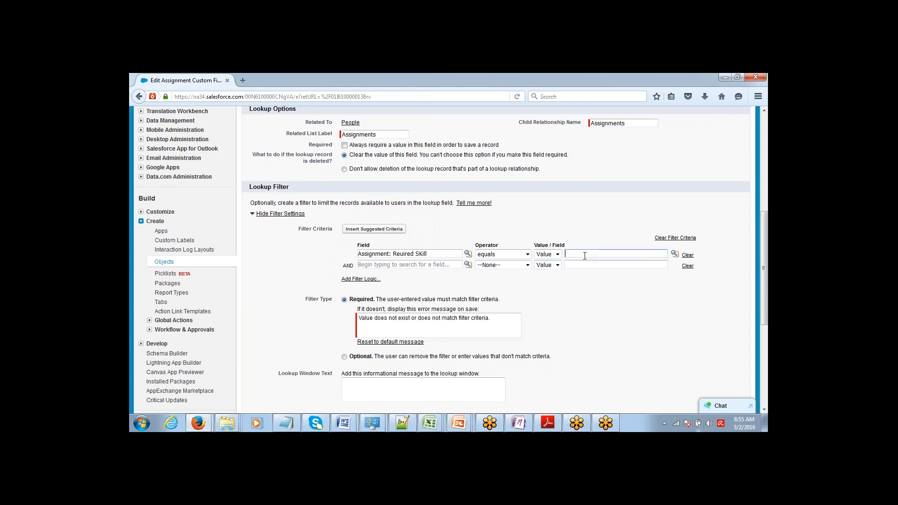
pyautogui.click(557, 254)
pyautogui.click(551, 272)
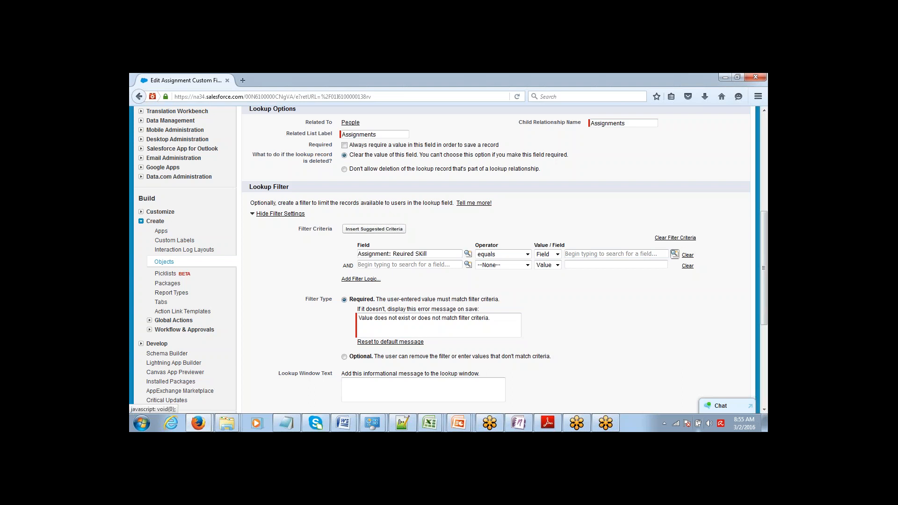
# Insert People: Speciality as the field the required skill must equal
pyautogui.click(674, 253)
pyautogui.click(315, 234)
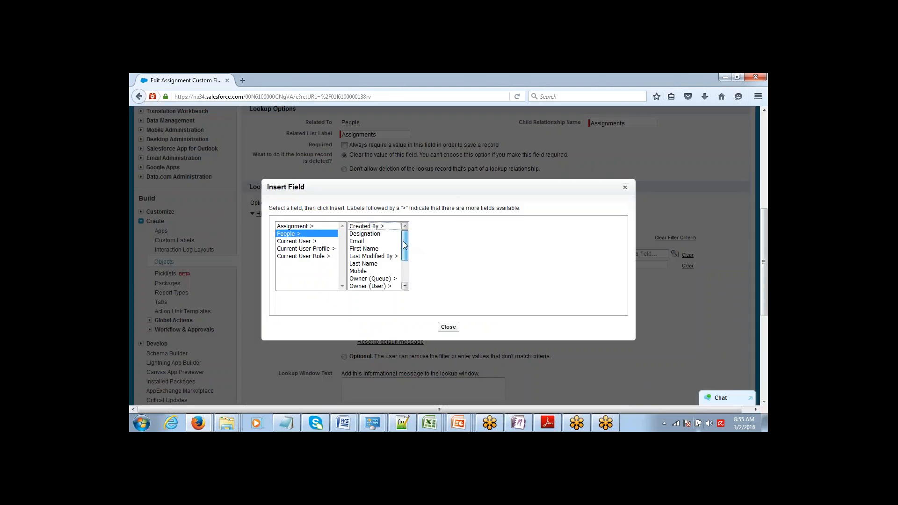
pyautogui.moveTo(405, 247); pyautogui.dragTo(403, 275)
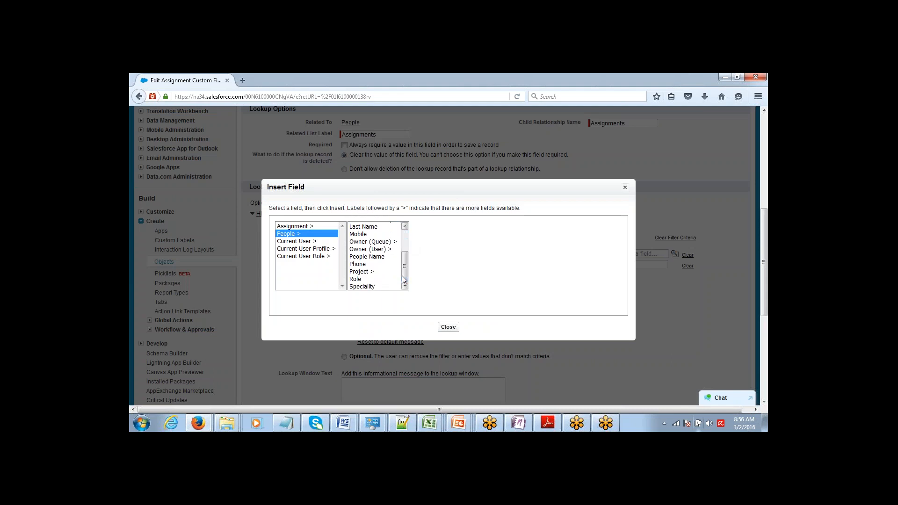
pyautogui.click(383, 287)
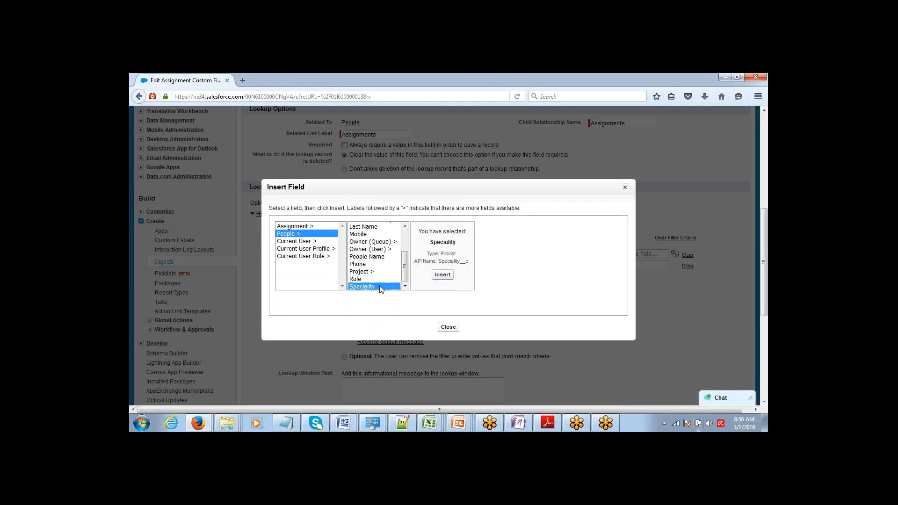
pyautogui.click(442, 275)
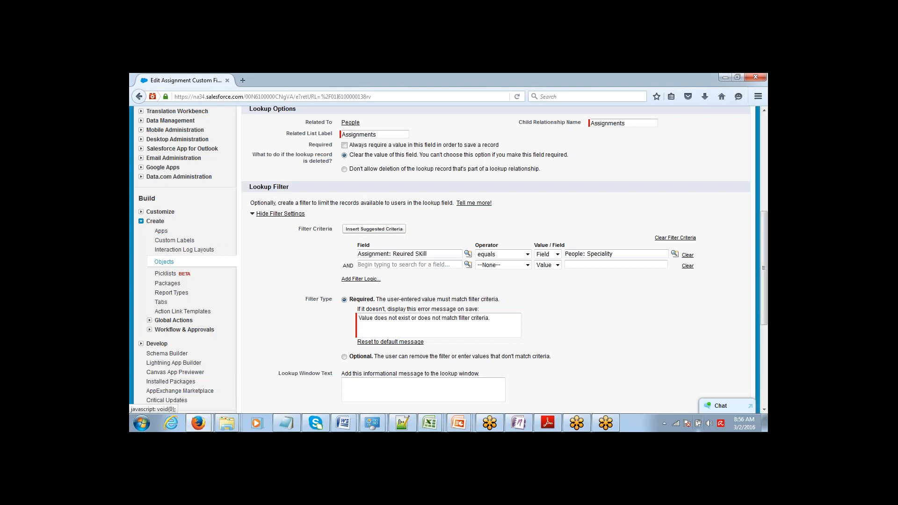
pyautogui.click(763, 111)
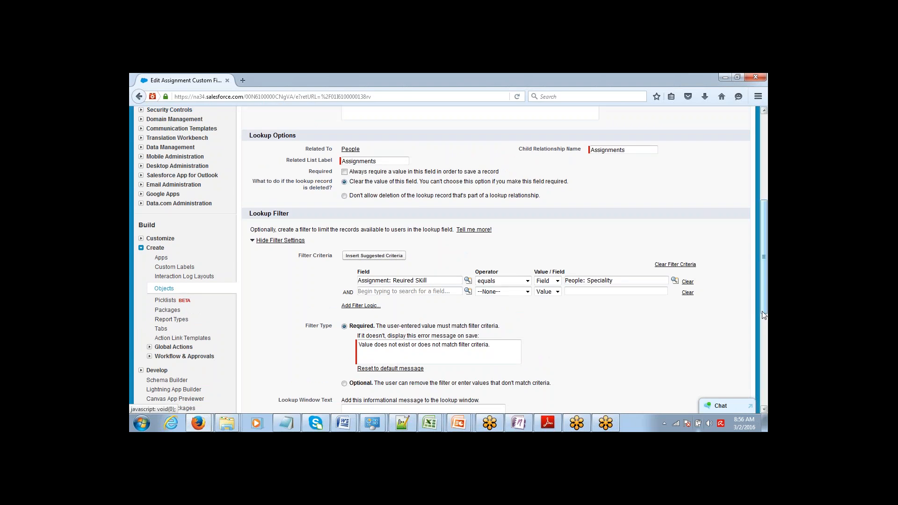
pyautogui.moveTo(762, 310); pyautogui.dragTo(760, 367)
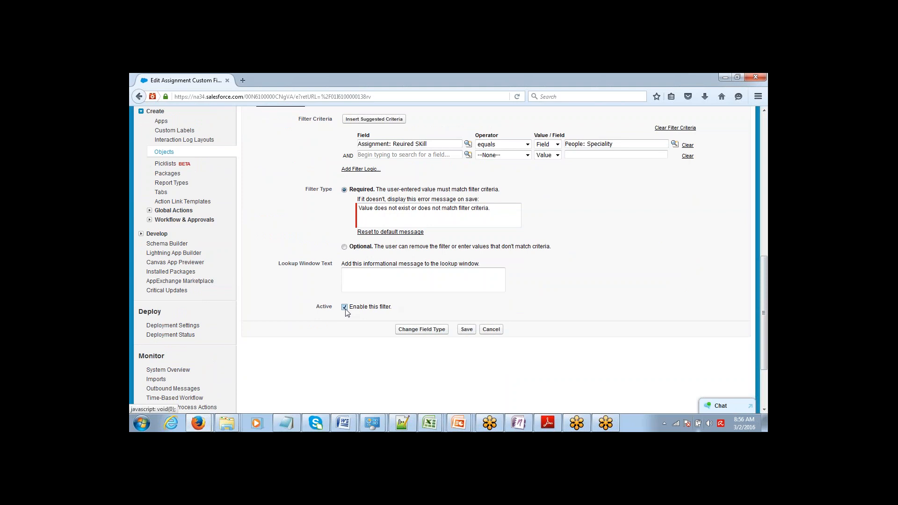
# Save the filtered People field and open the Assignments home page in a new browser tab
pyautogui.click(466, 329)
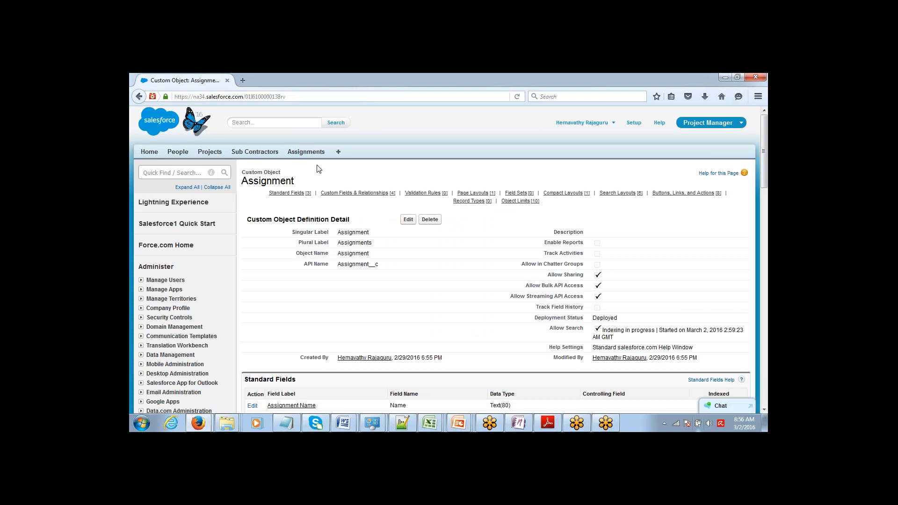
pyautogui.middleClick(306, 152)
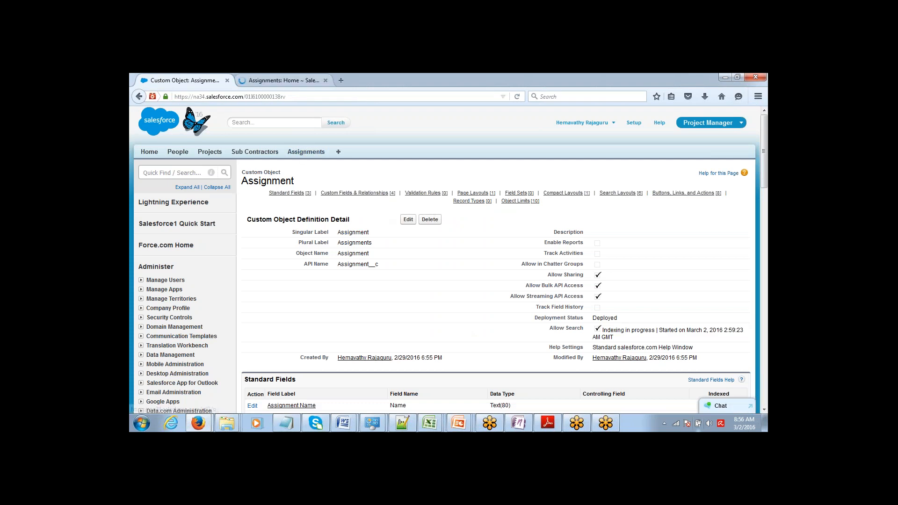
pyautogui.hotkey('ctrl', 'Tab')
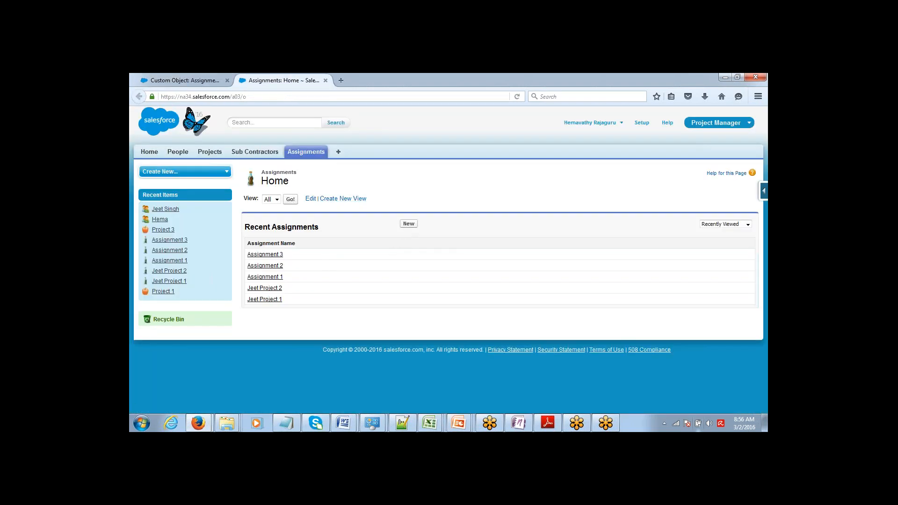
# Create a new Java Assignment and verify the People lookup now lists only one person
pyautogui.click(409, 223)
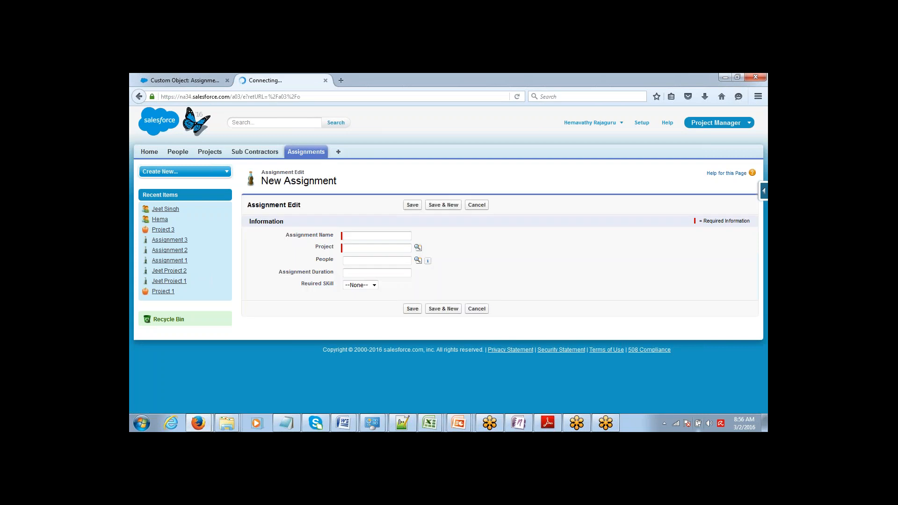
pyautogui.click(374, 285)
pyautogui.click(369, 301)
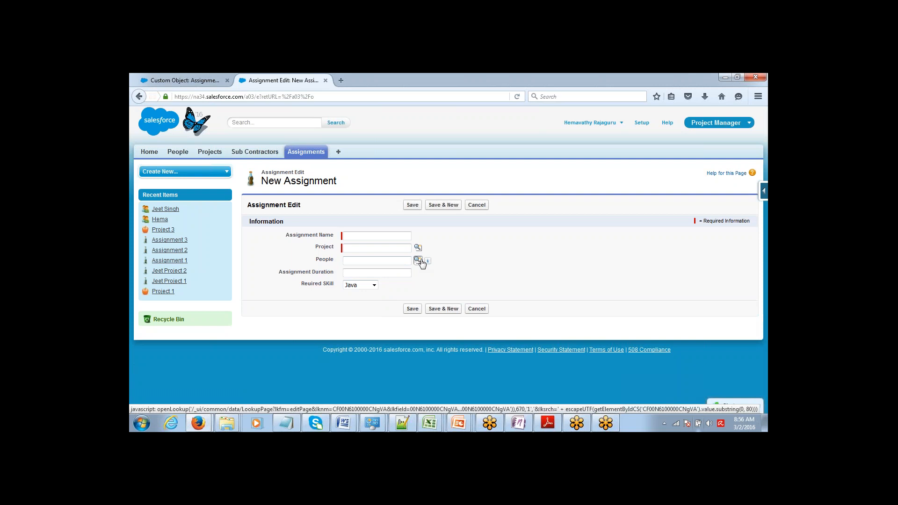
pyautogui.moveTo(428, 262)
pyautogui.click(418, 261)
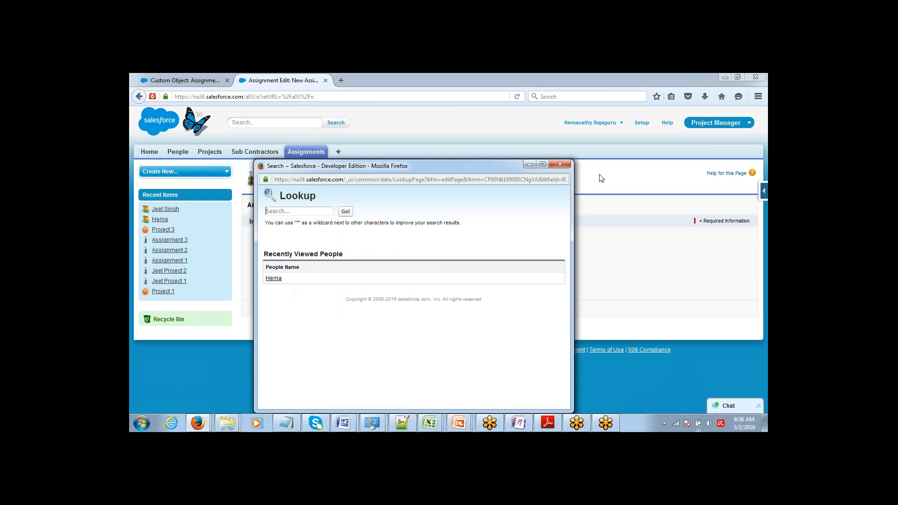
pyautogui.click(560, 163)
pyautogui.click(374, 284)
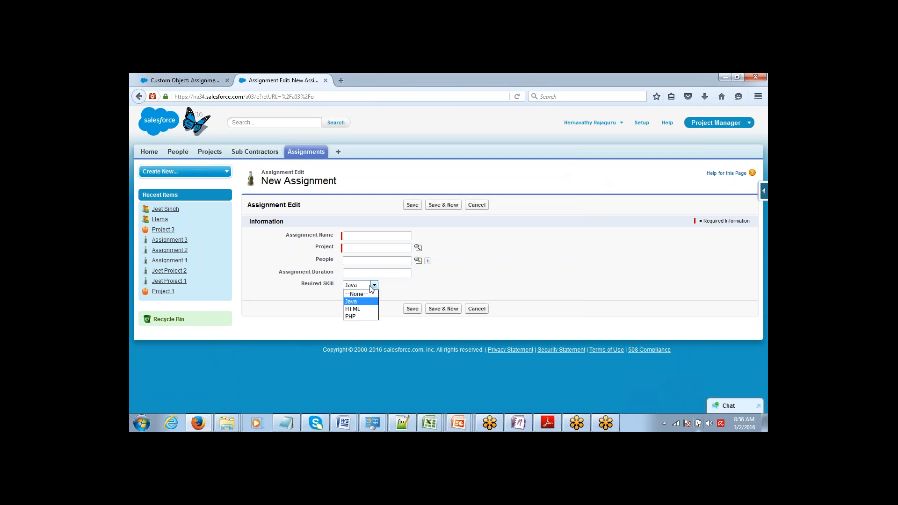
# Switch the required skill to HTML and confirm the lookup offers a different single person
pyautogui.click(366, 310)
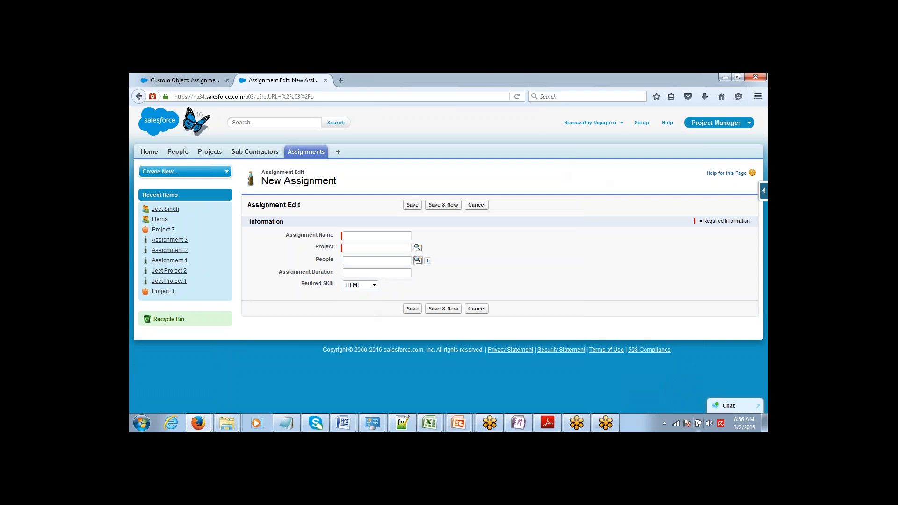
pyautogui.click(417, 261)
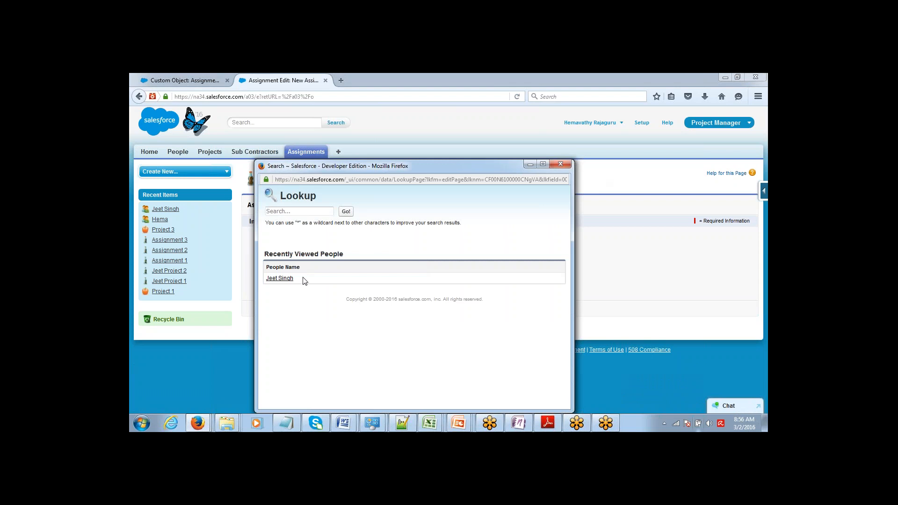
pyautogui.moveTo(304, 279); pyautogui.dragTo(270, 283)
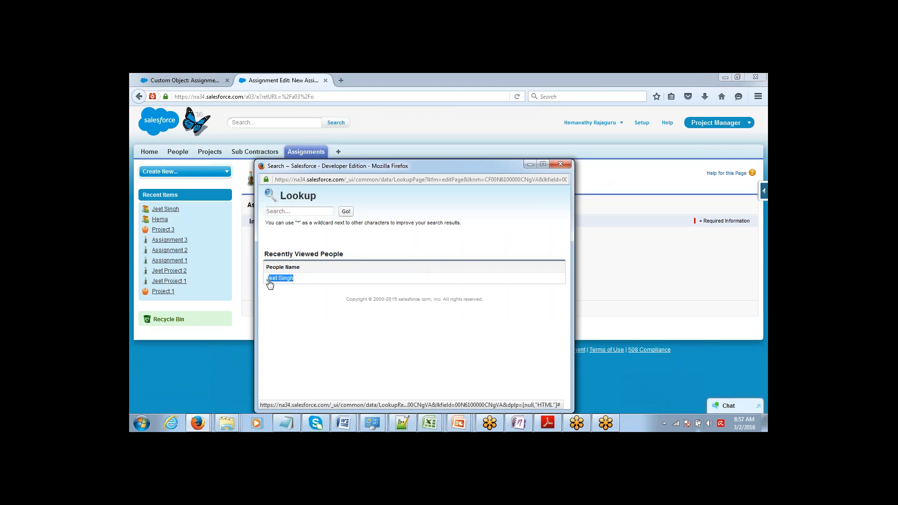
pyautogui.click(560, 162)
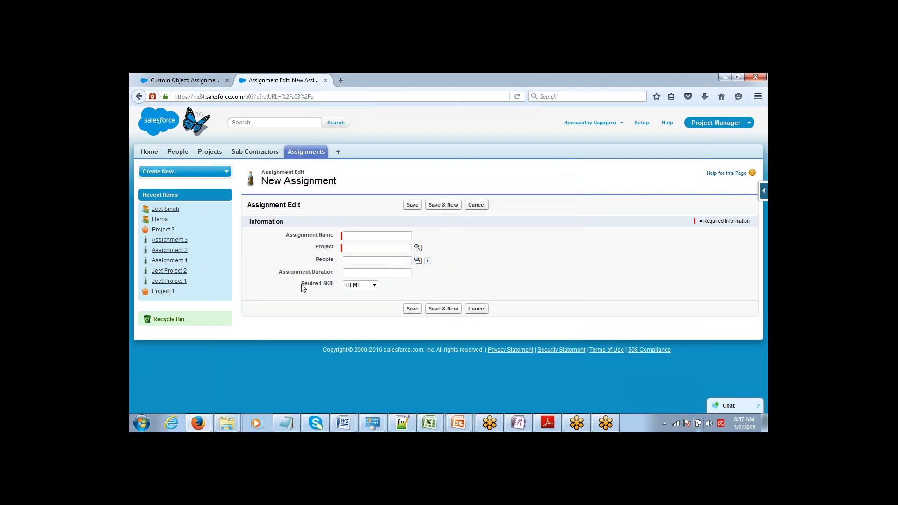
pyautogui.tripleClick(318, 287)
pyautogui.click(460, 261)
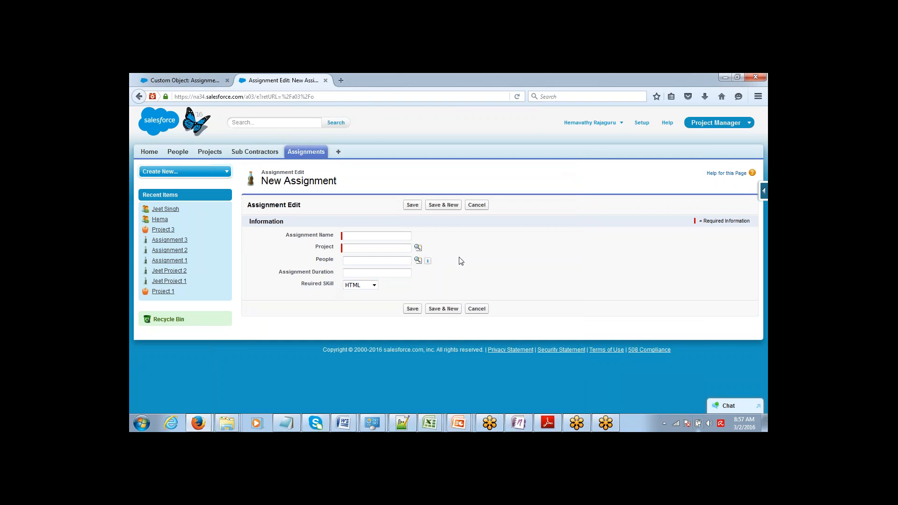